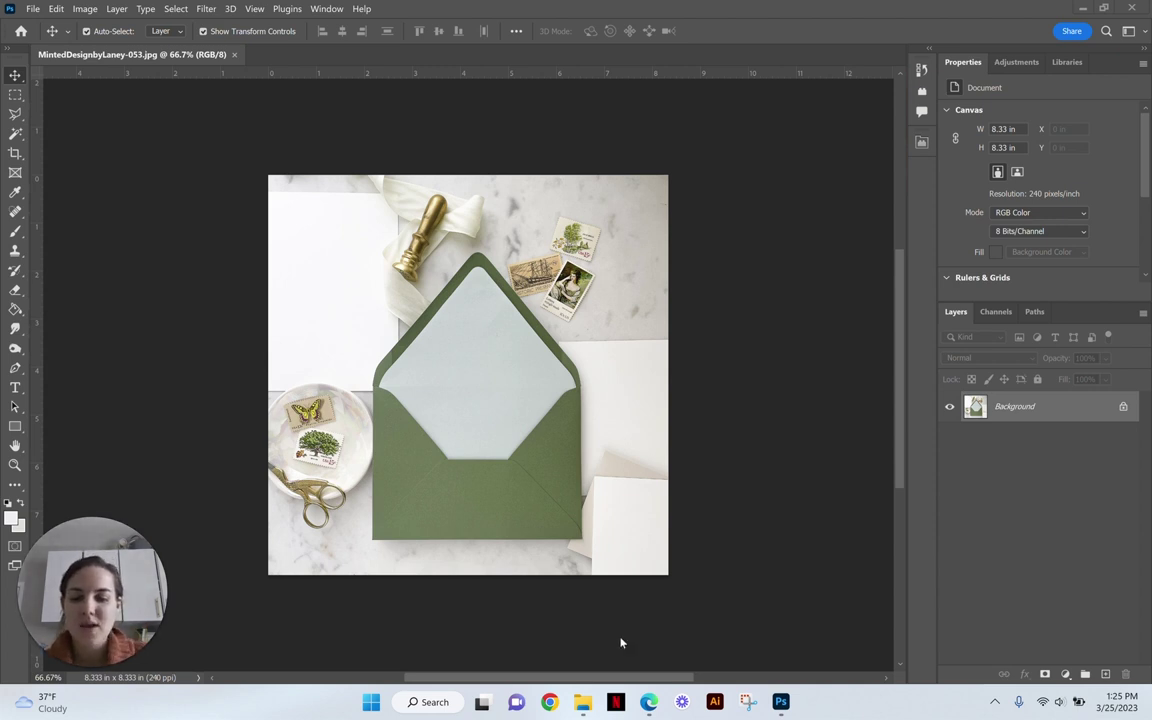
Browse the Minted Photos Edited folder and open MintedDesignbyLaney-053 in Photoshop.
click(583, 701)
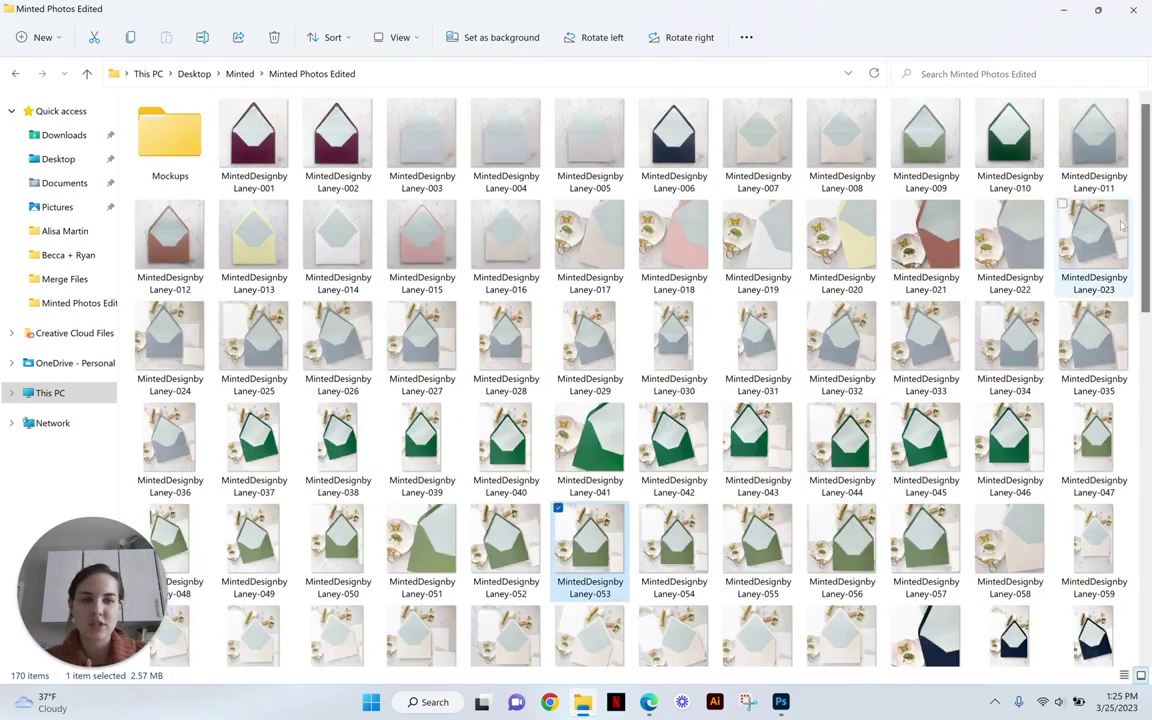
scroll(1033, 162, down, 5)
drag(1143, 385, 1134, 170)
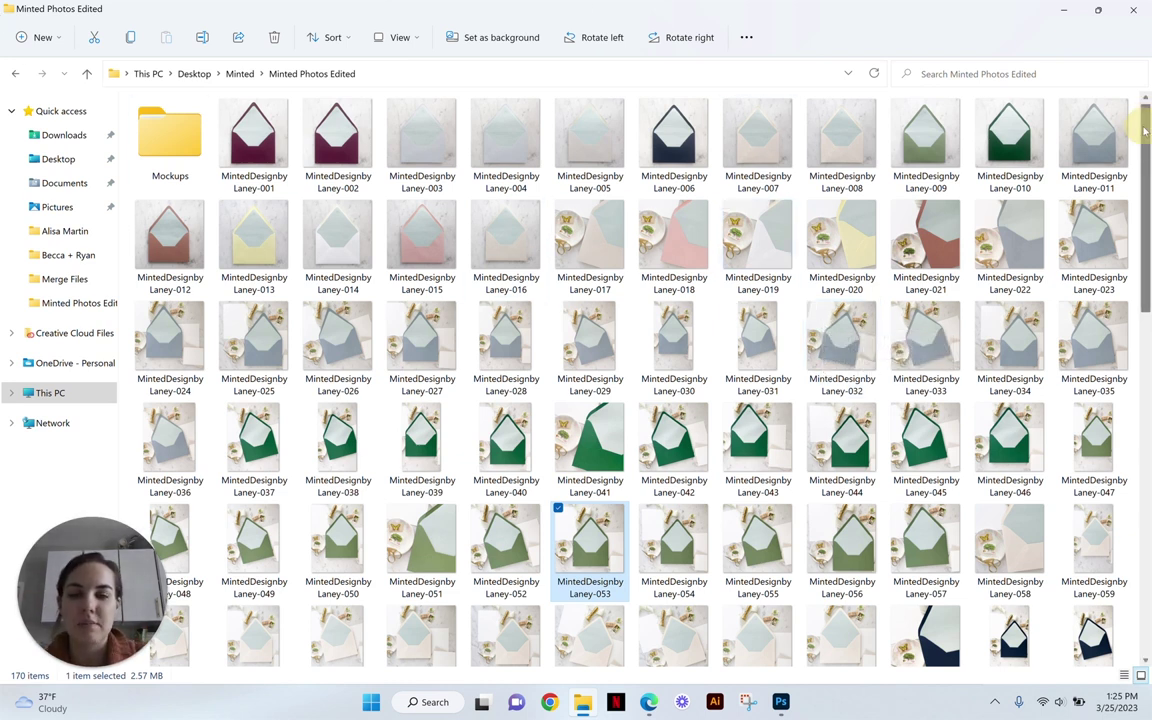
scroll(1020, 130, down, 2)
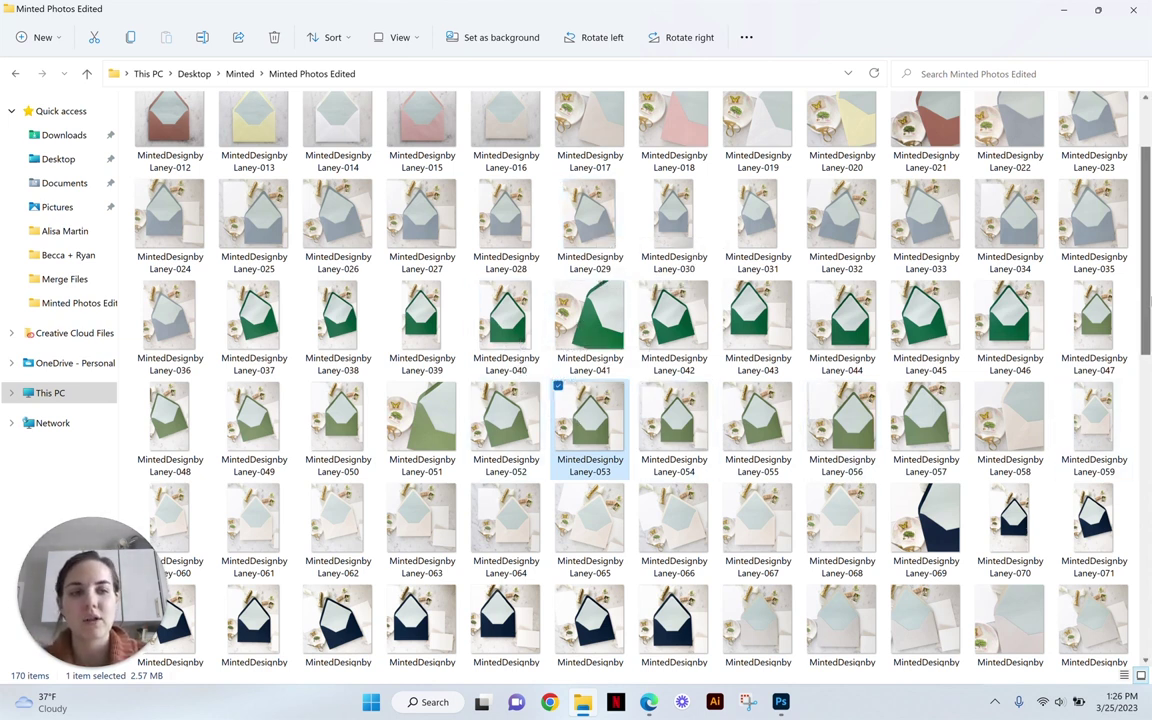
scroll(1140, 290, up, 3)
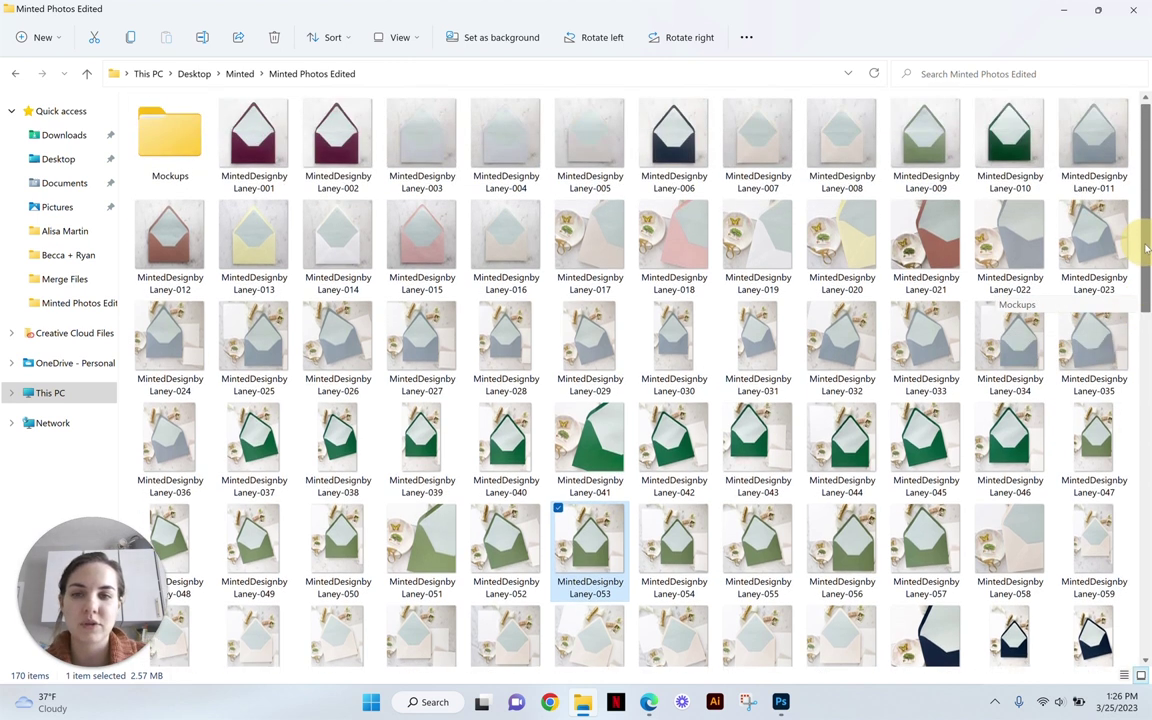
scroll(1140, 290, down, 3)
drag(1146, 298, 1147, 418)
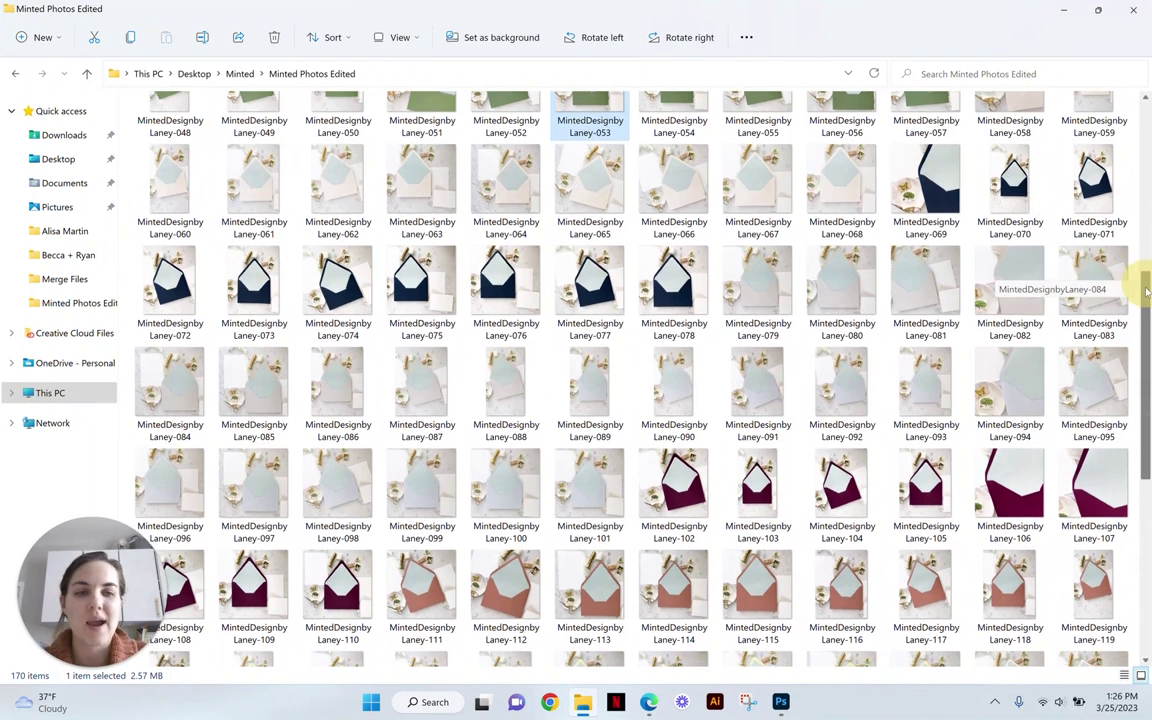
drag(1146, 292, 1145, 52)
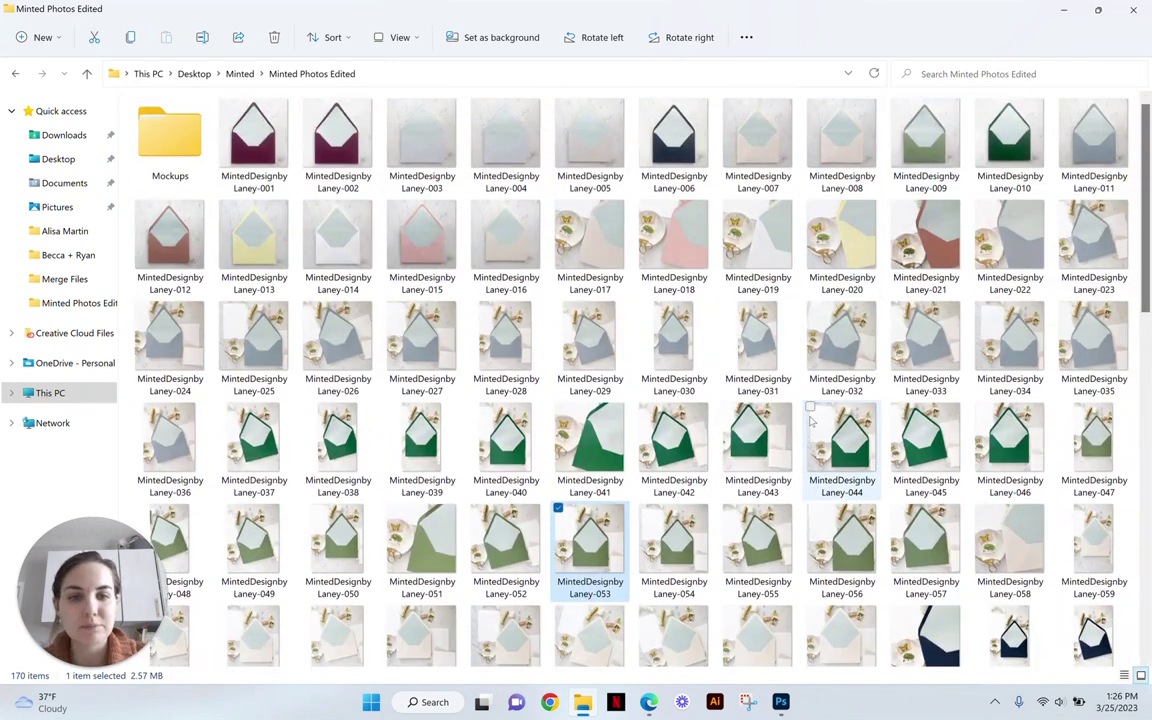
drag(1148, 163, 1148, 273)
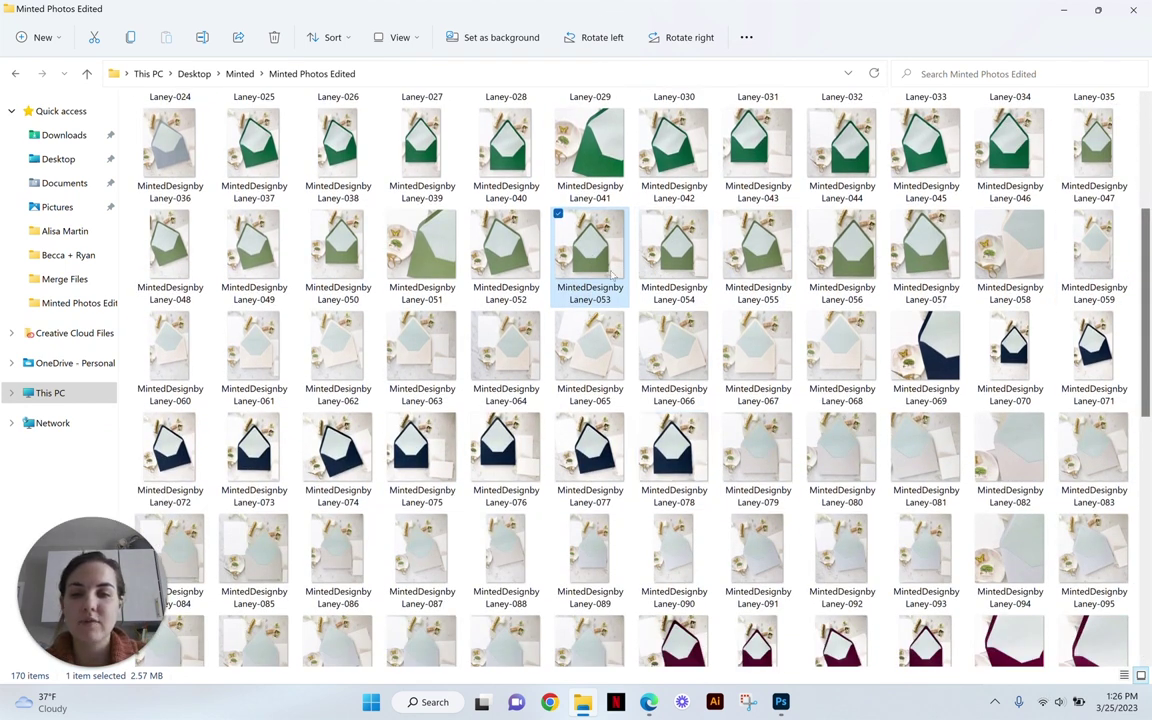
double_click(590, 288)
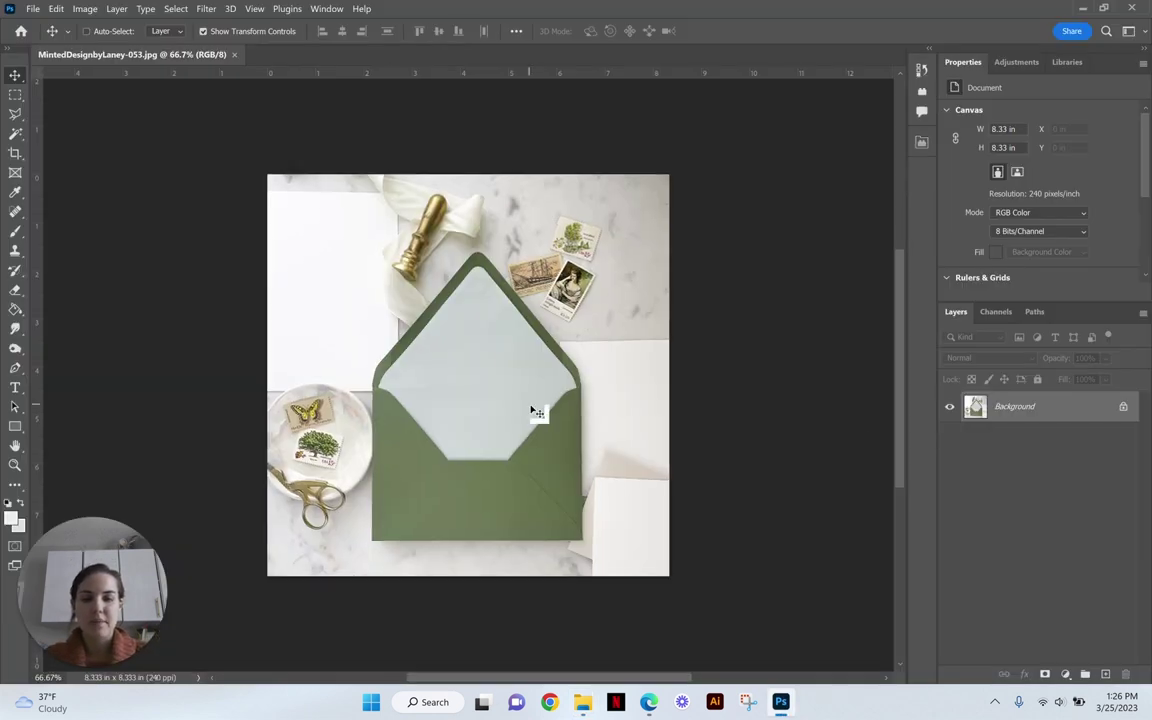
View the photo at 100% and unlock the Background into Layer 0.
key(ctrl+plus)
click(1121, 405)
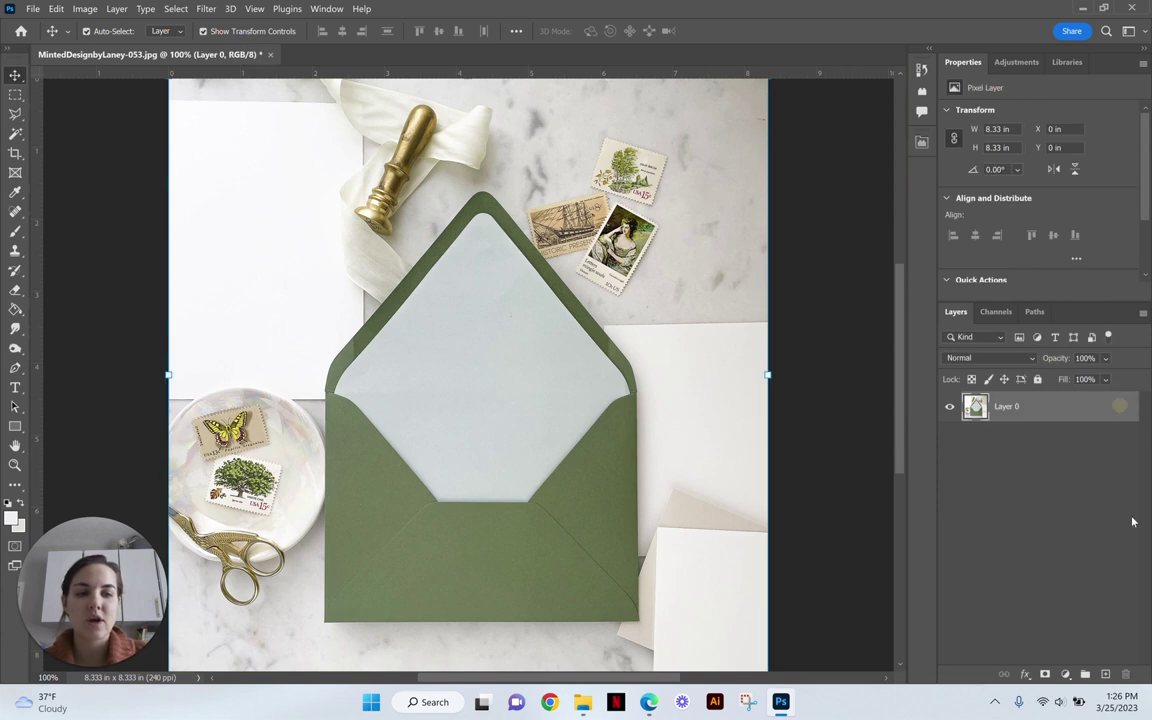
click(809, 315)
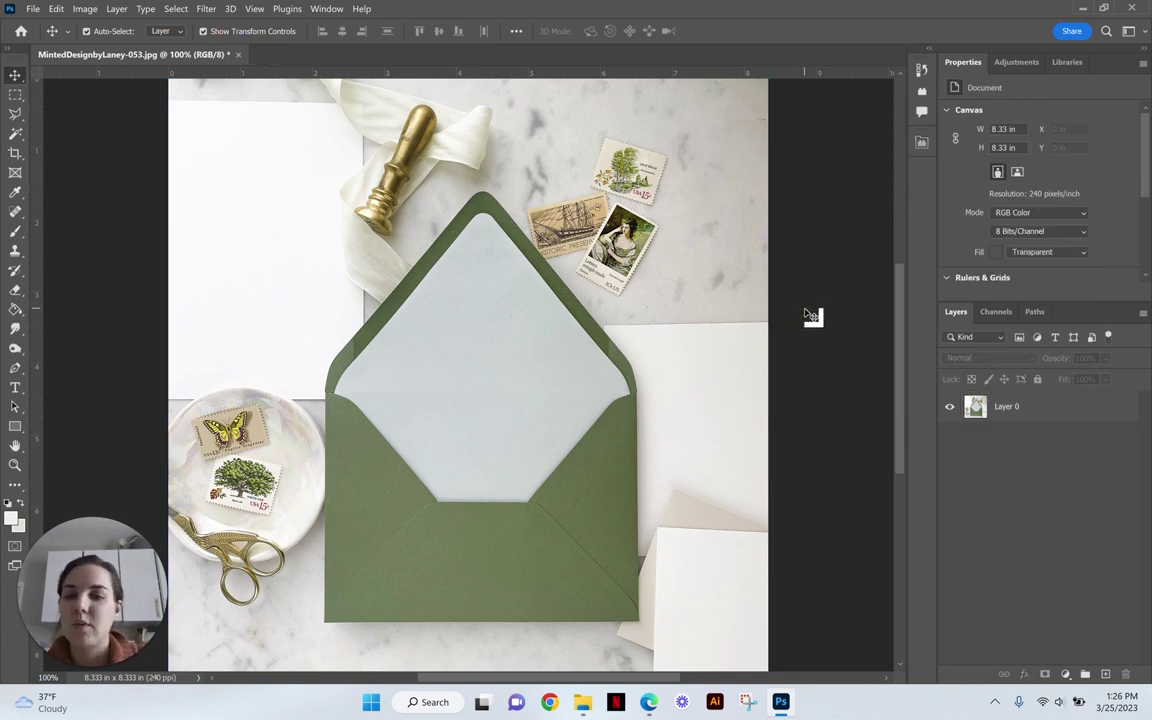
Select the pale envelope liner on Layer 0 with the Magic Wand at tolerance 50.
click(11, 136)
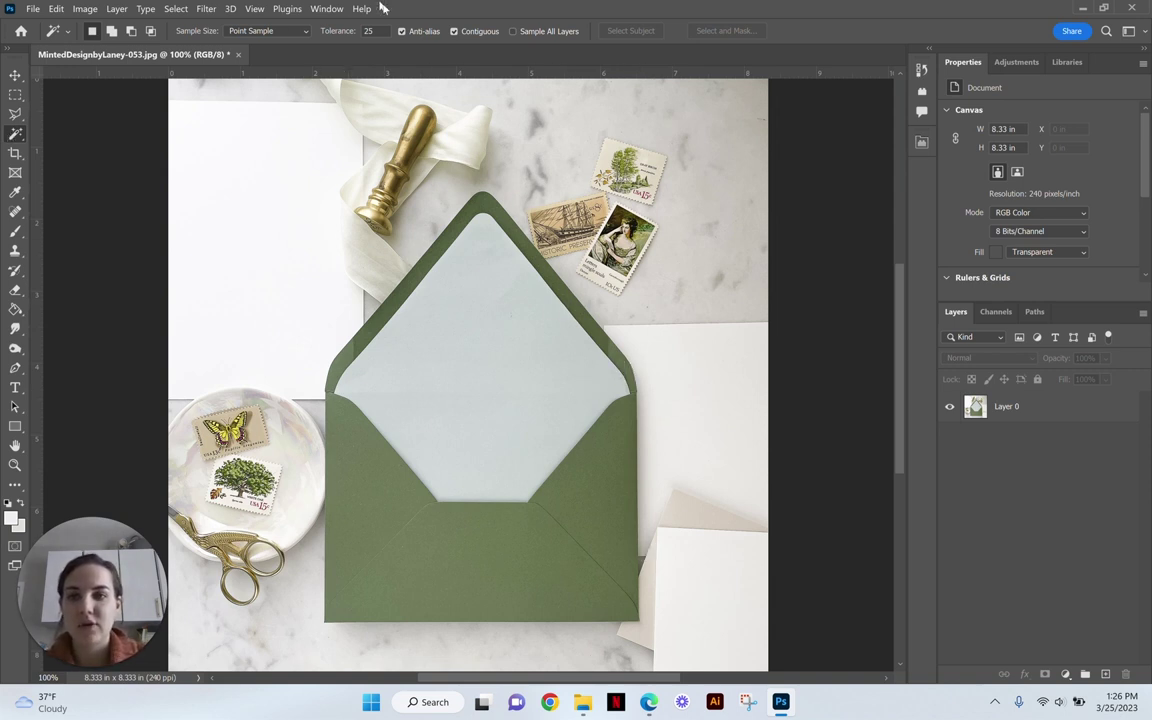
click(366, 31)
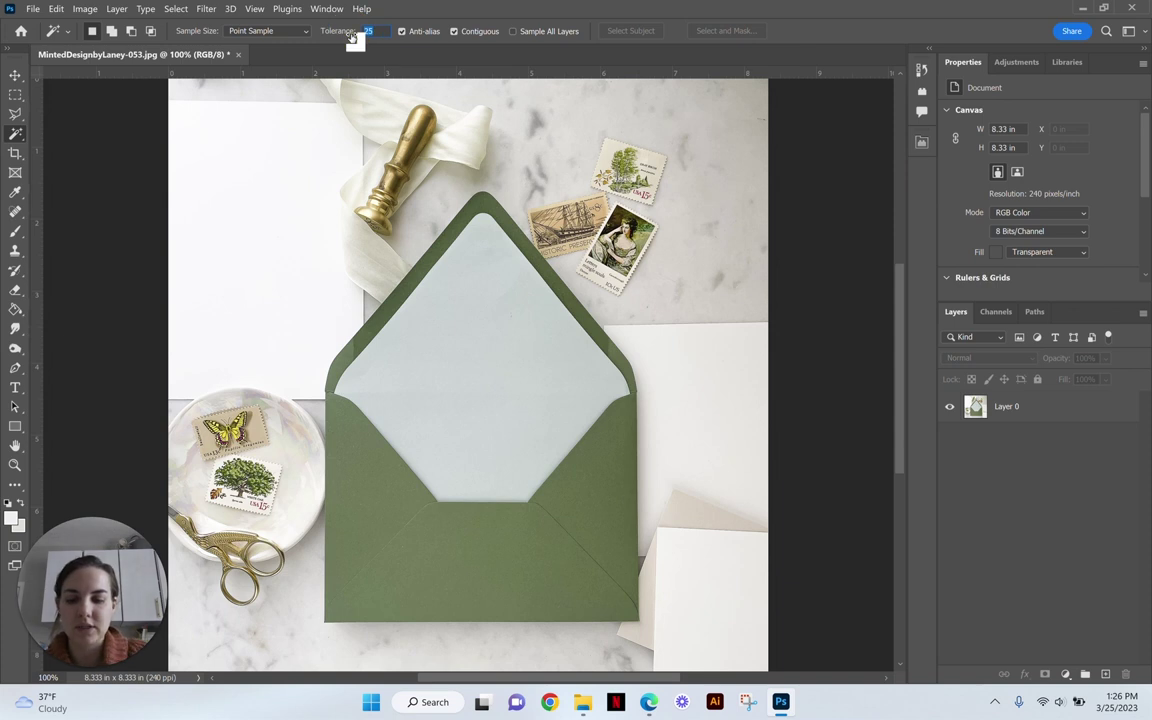
text(50)
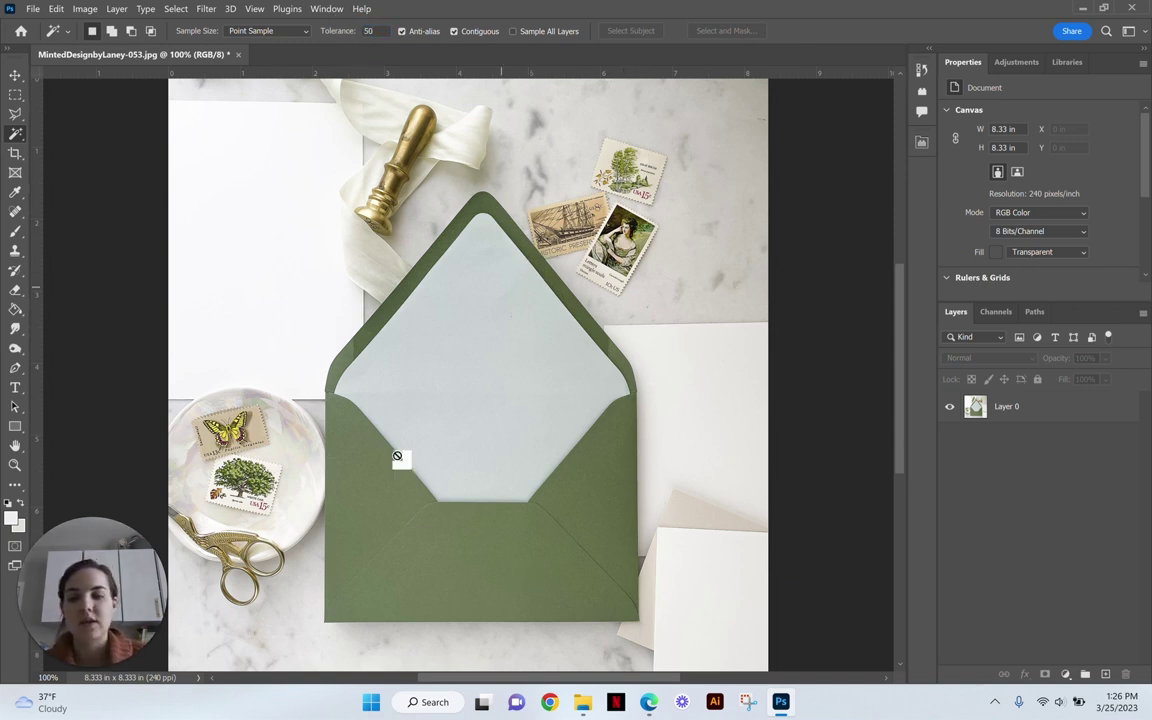
click(15, 133)
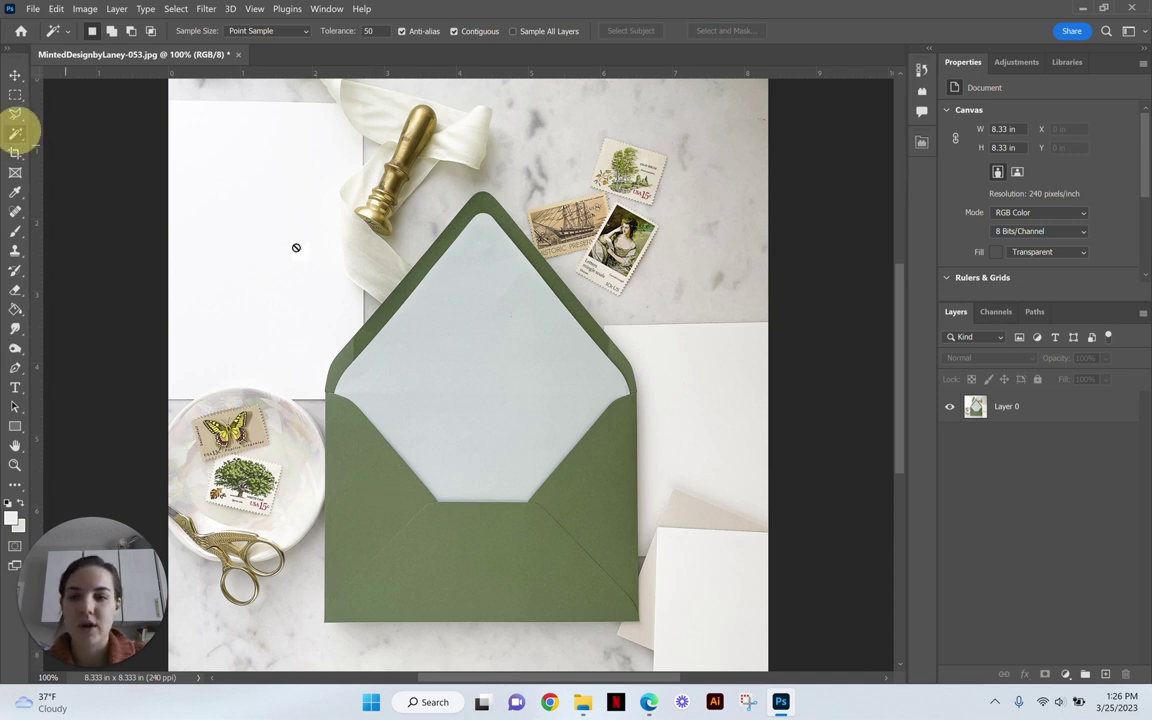
click(995, 406)
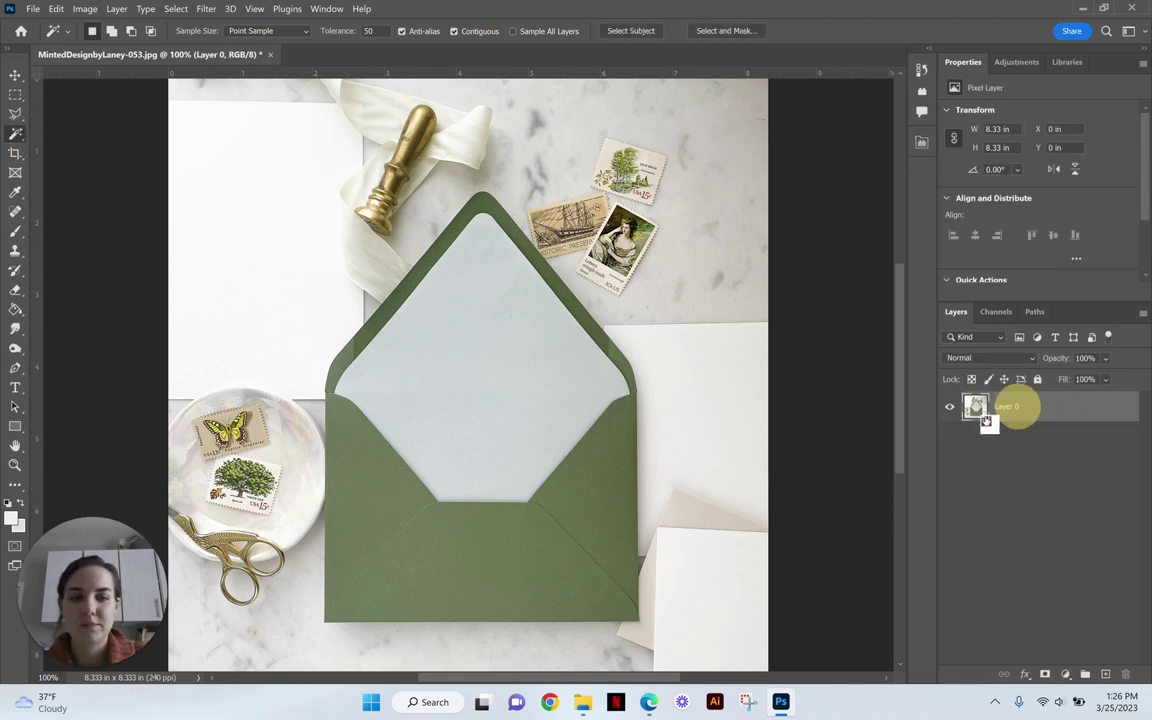
click(469, 405)
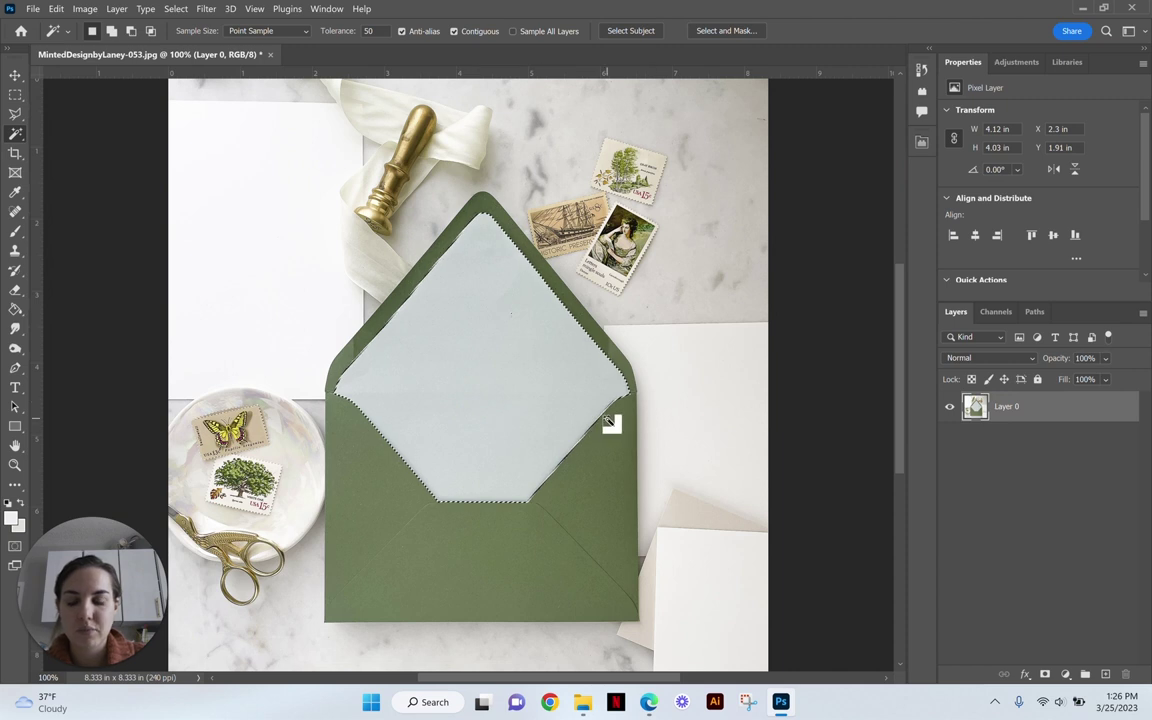
click(115, 8)
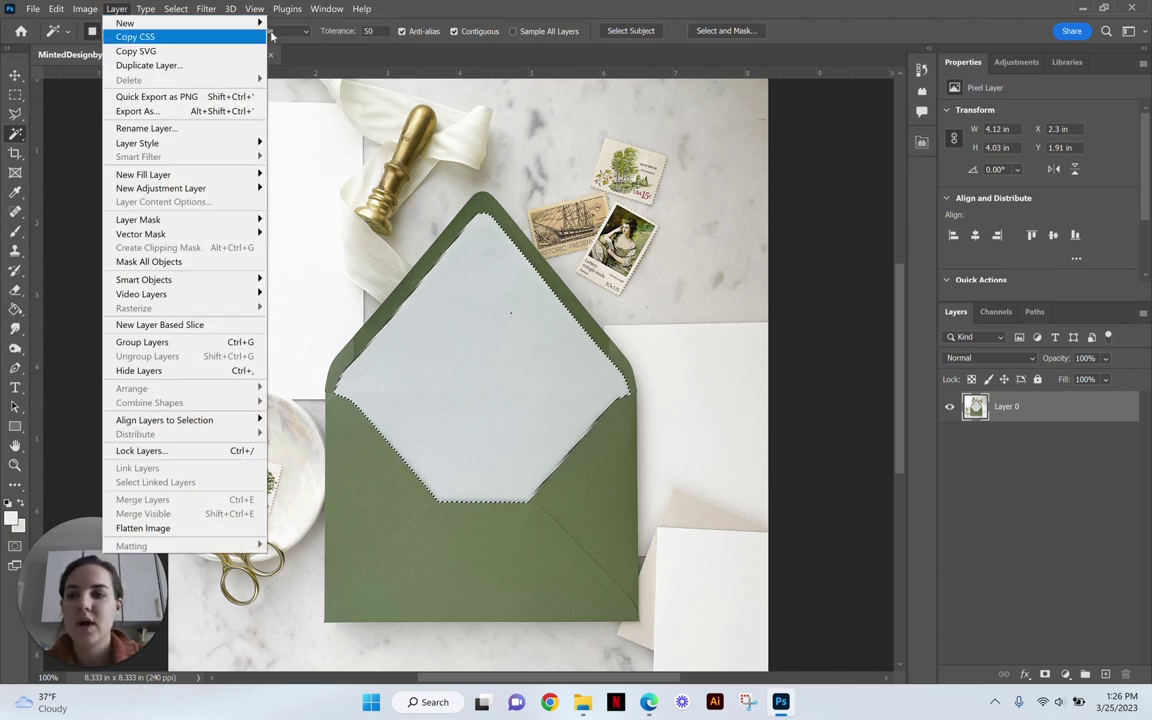
Cut the selected liner onto Layer 1 via Layer Via Cut and check it by toggling visibility.
mouse_move(250, 22)
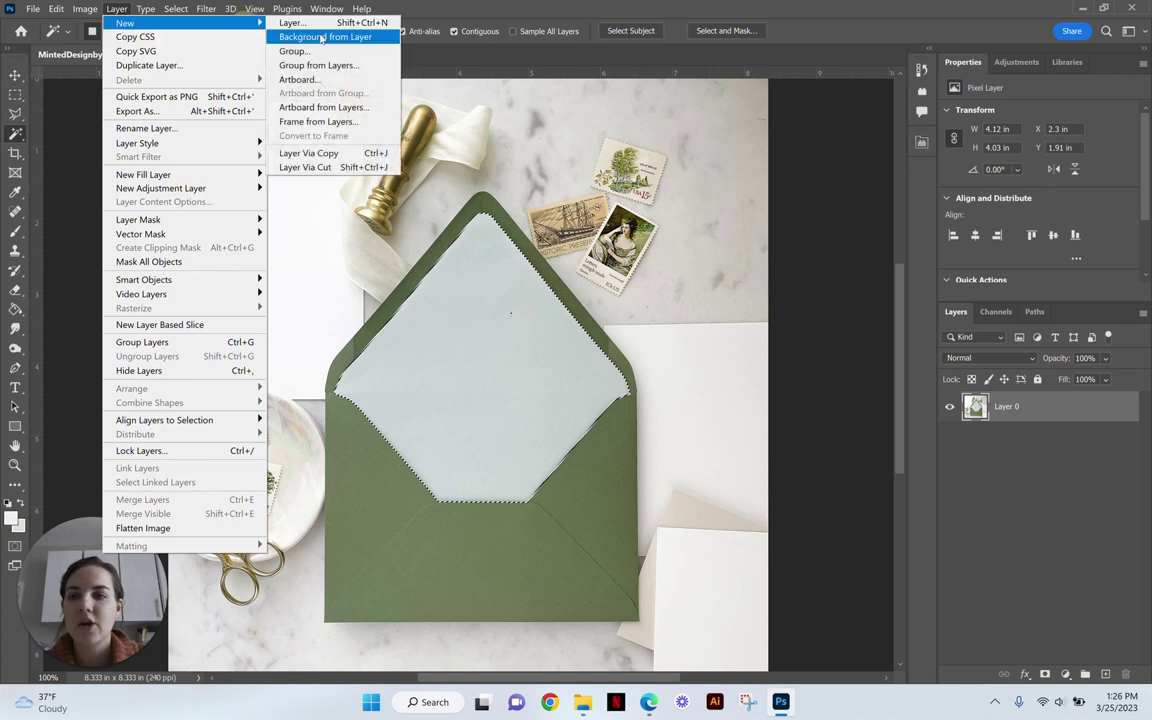
click(300, 167)
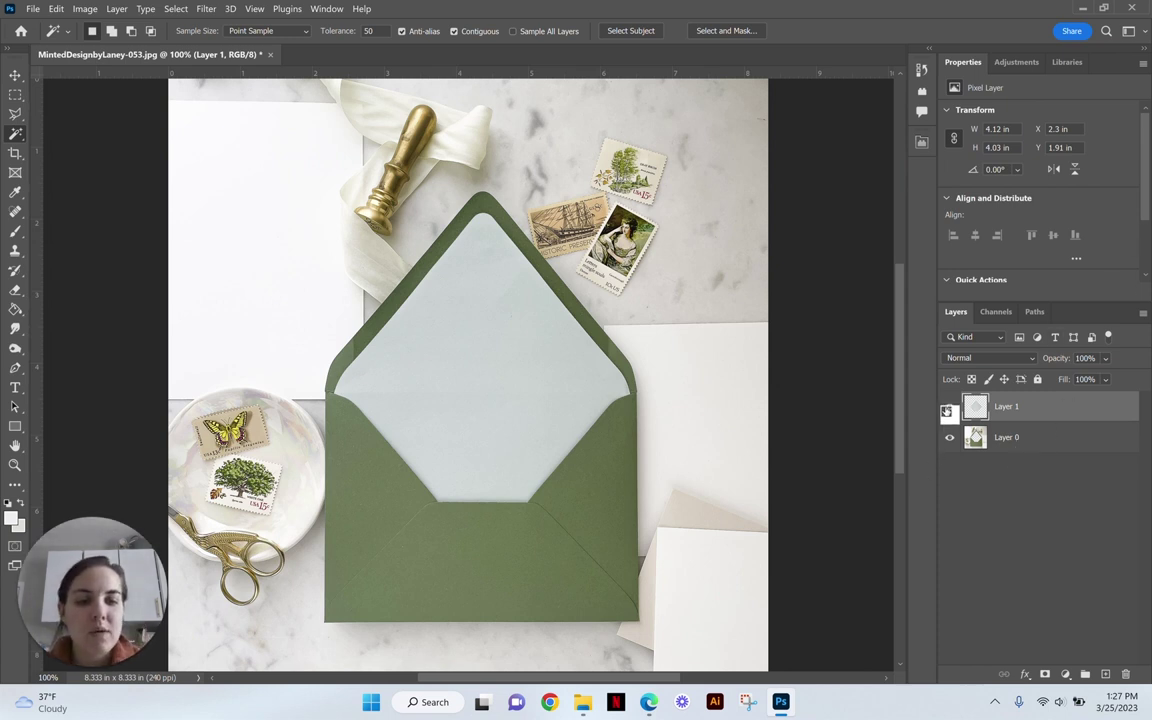
click(950, 409)
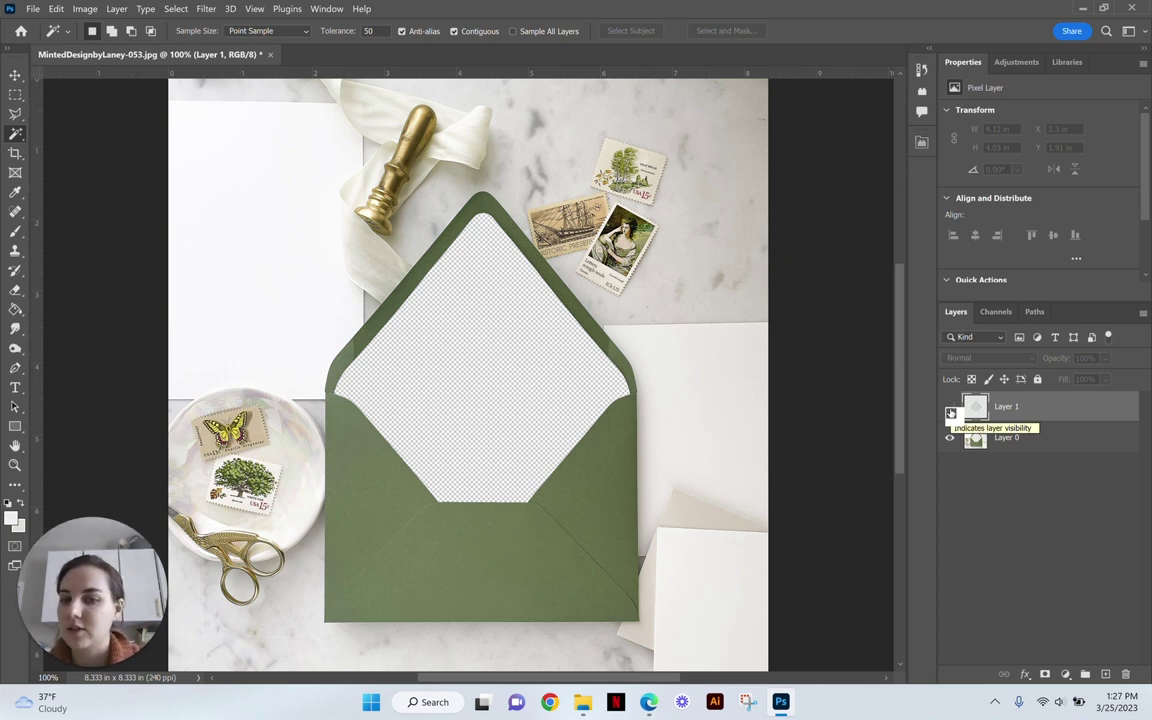
click(950, 409)
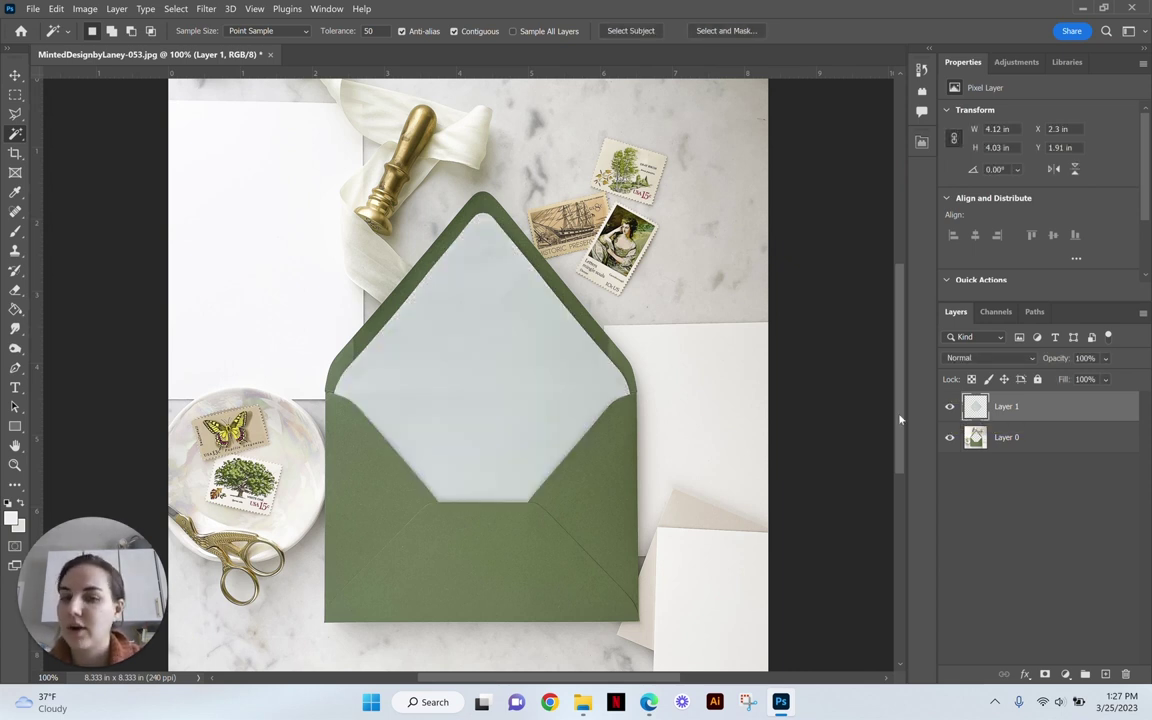
click(16, 77)
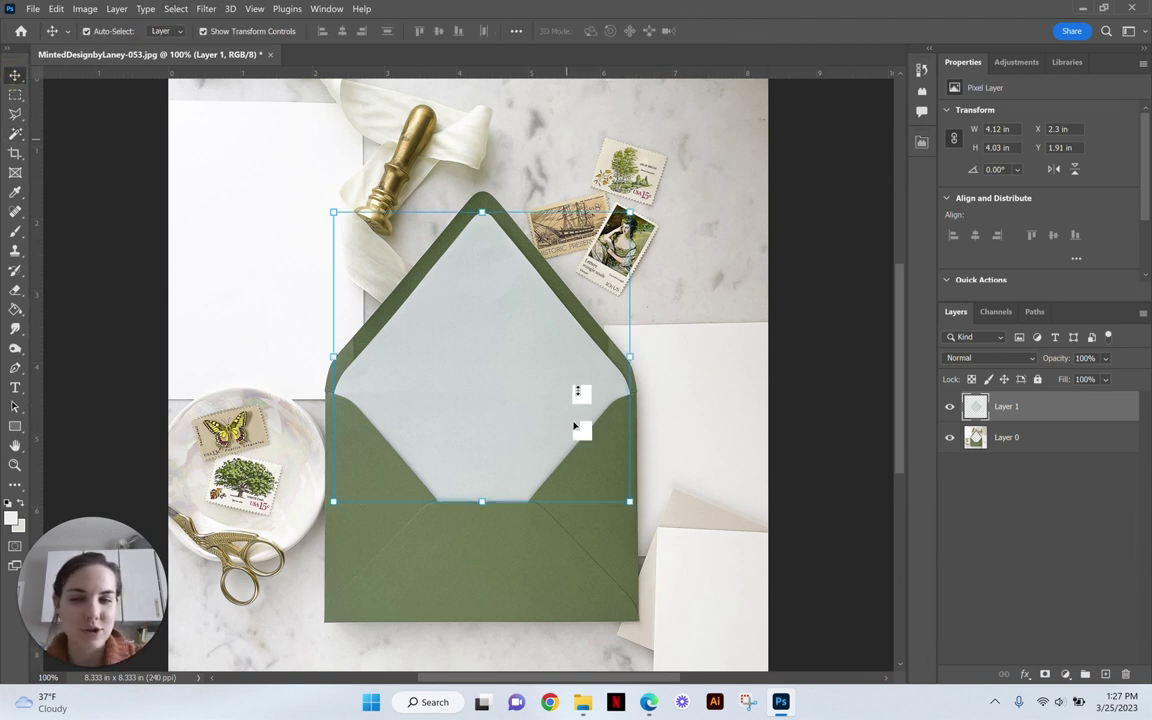
Place the Wildflower Wreath Suite Liner file as a linked smart object.
click(33, 8)
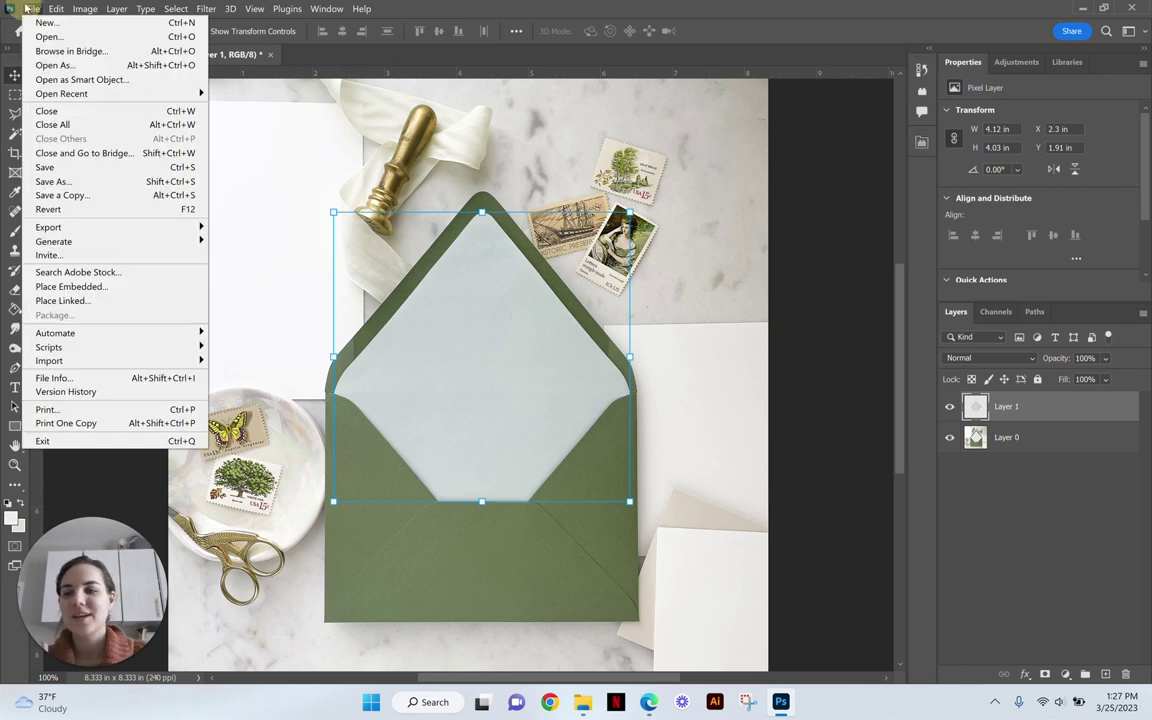
click(80, 303)
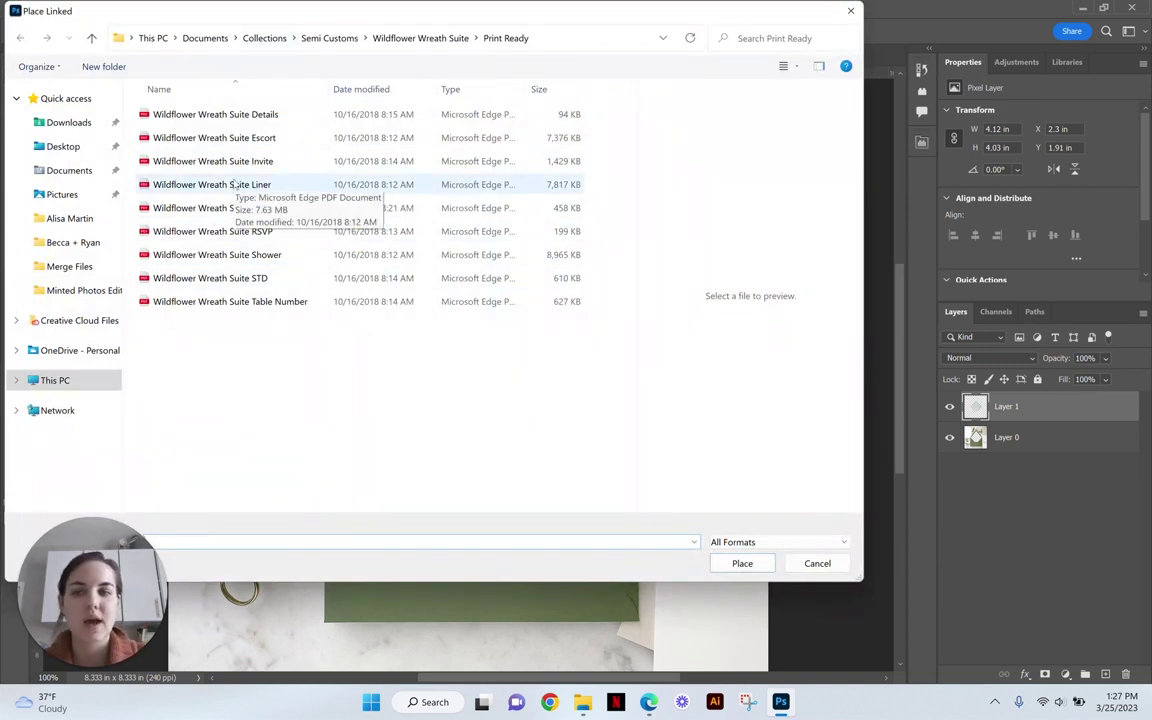
click(232, 184)
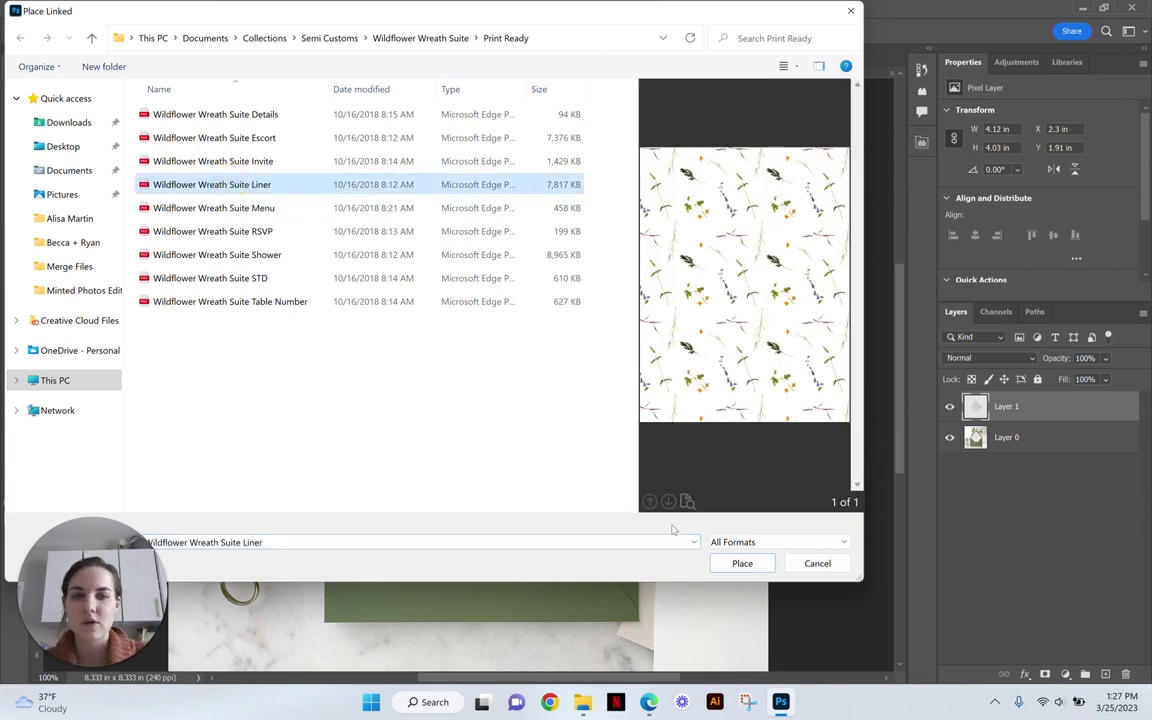
click(749, 567)
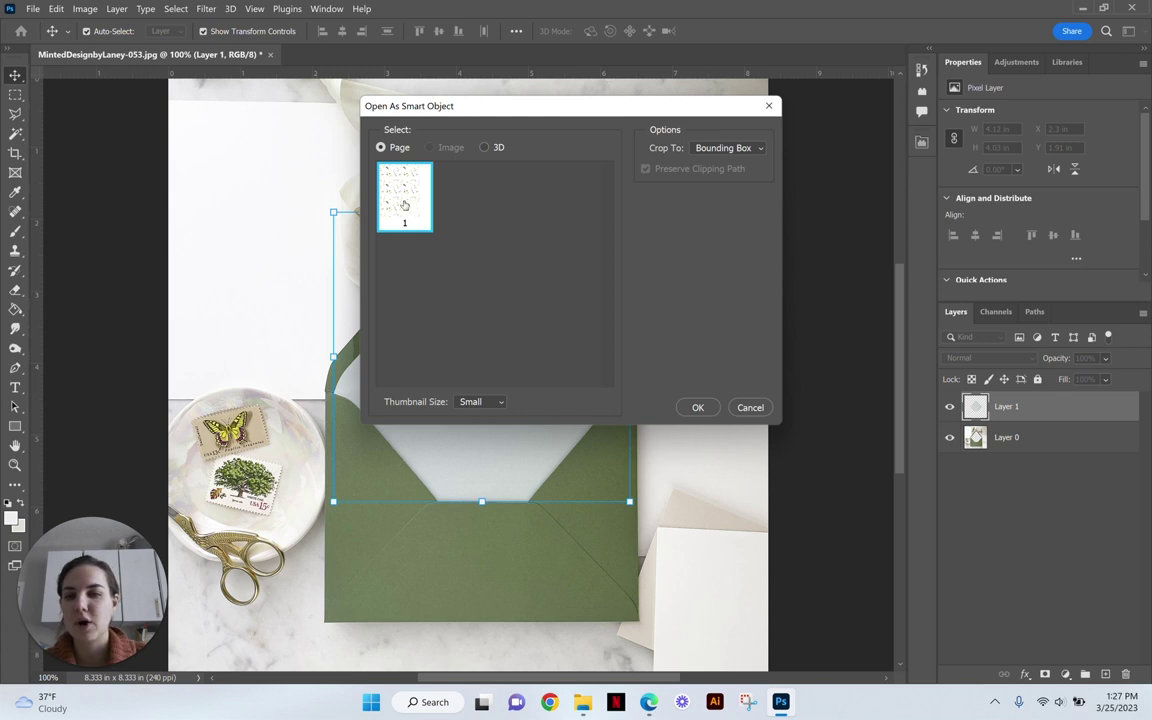
click(690, 407)
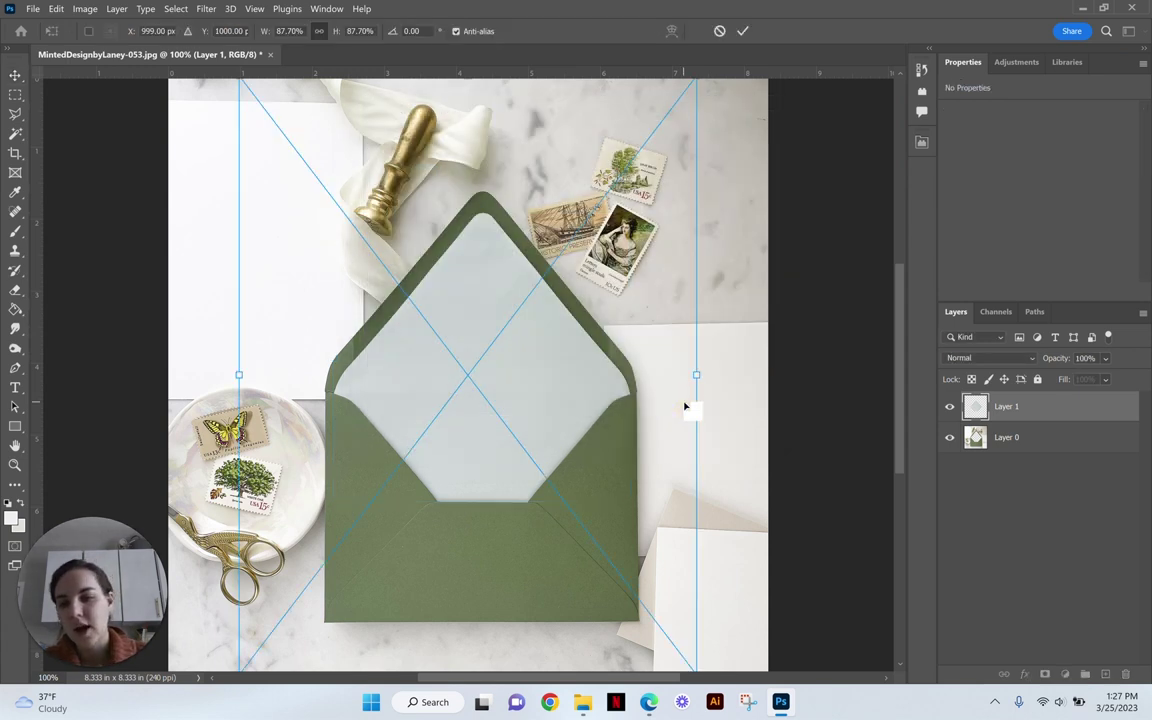
scroll(416, 350, down, 1)
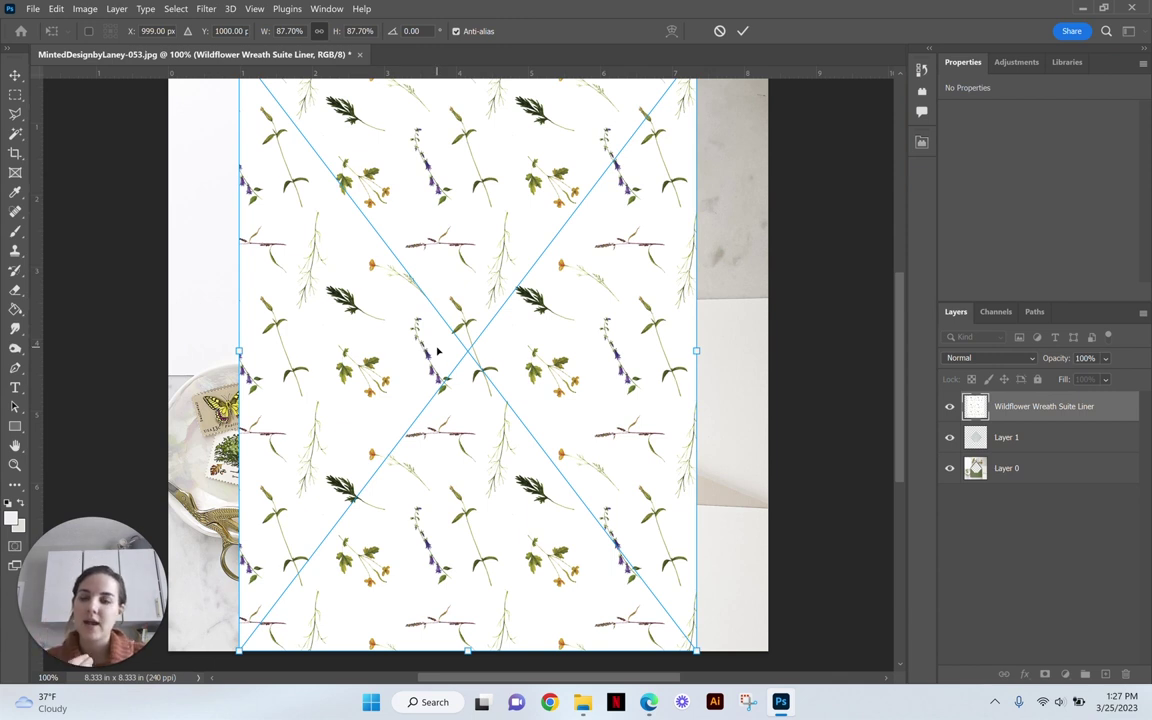
Shrink the liner pattern to about 4.117 × 5.4 in over the envelope and commit.
drag(240, 350, 330, 347)
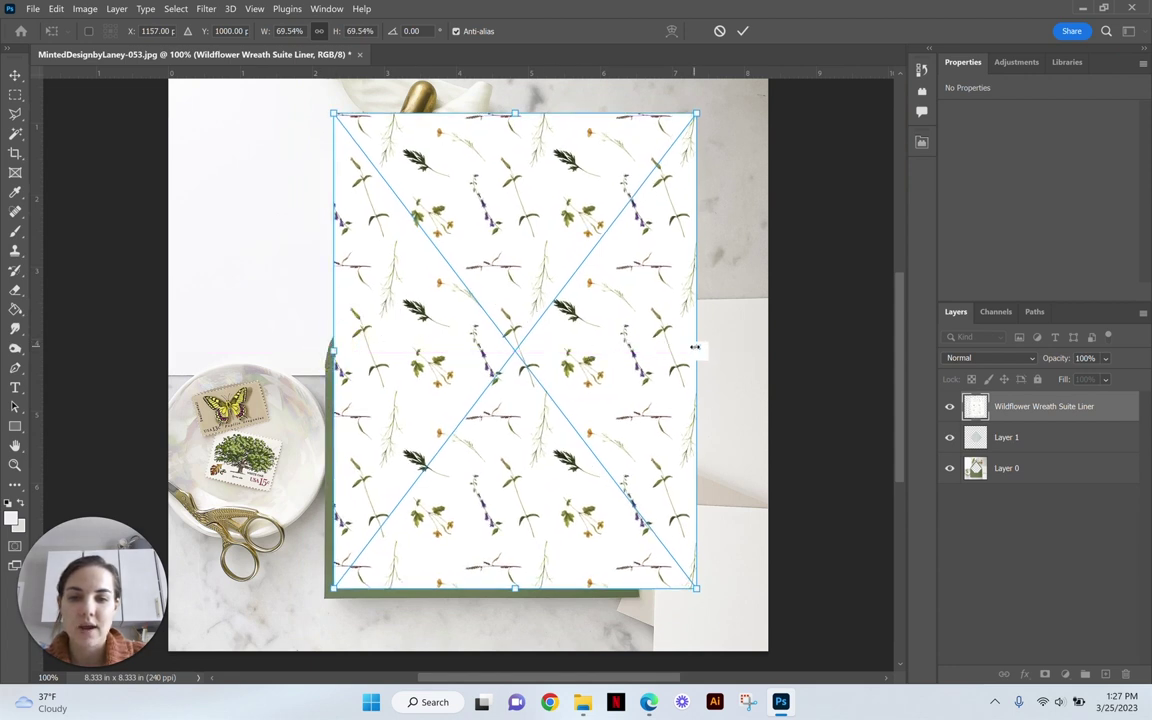
drag(695, 350, 646, 351)
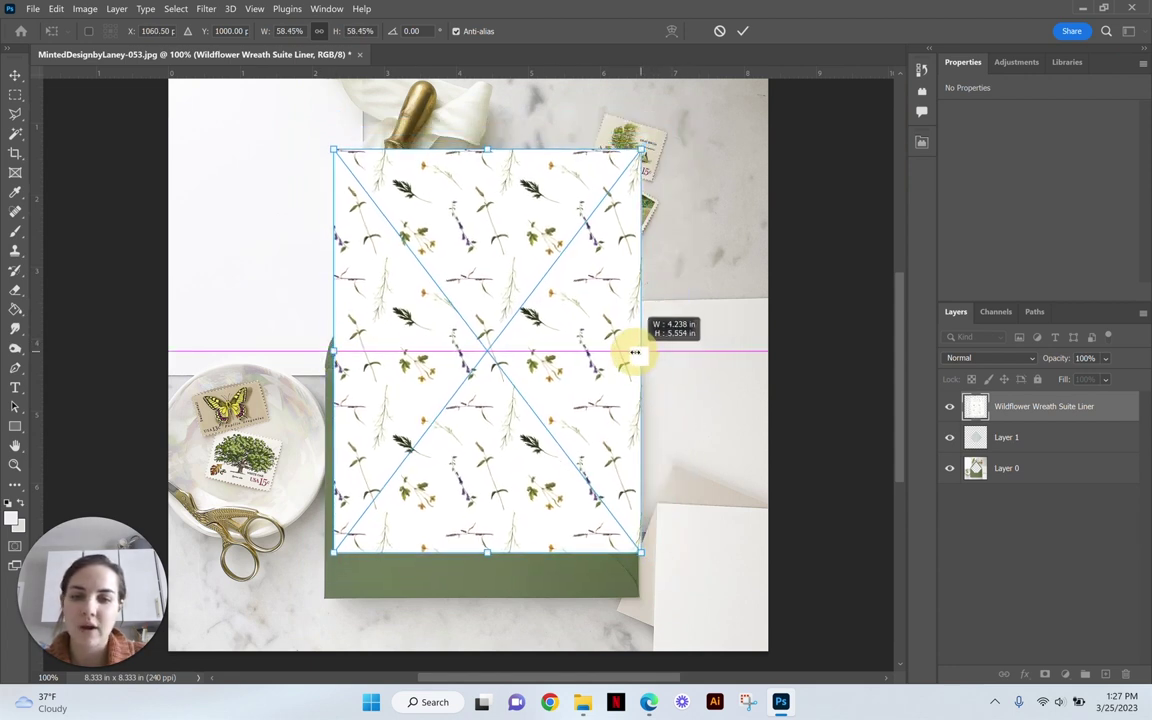
drag(634, 352, 622, 352)
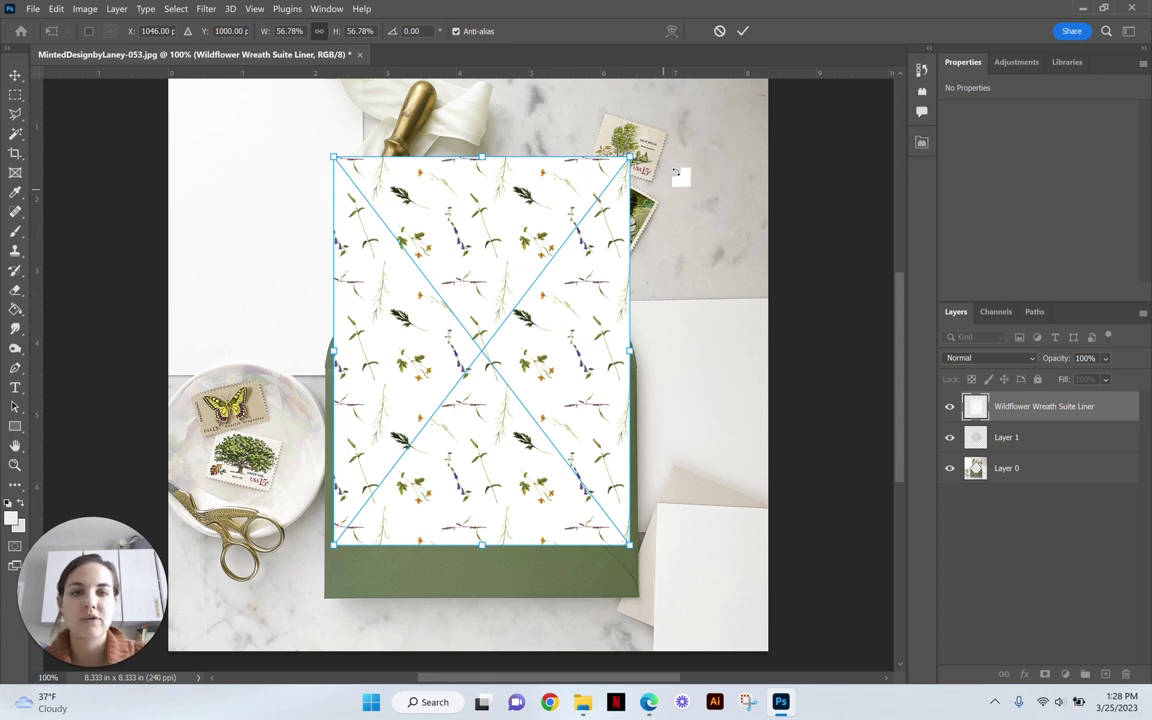
click(743, 31)
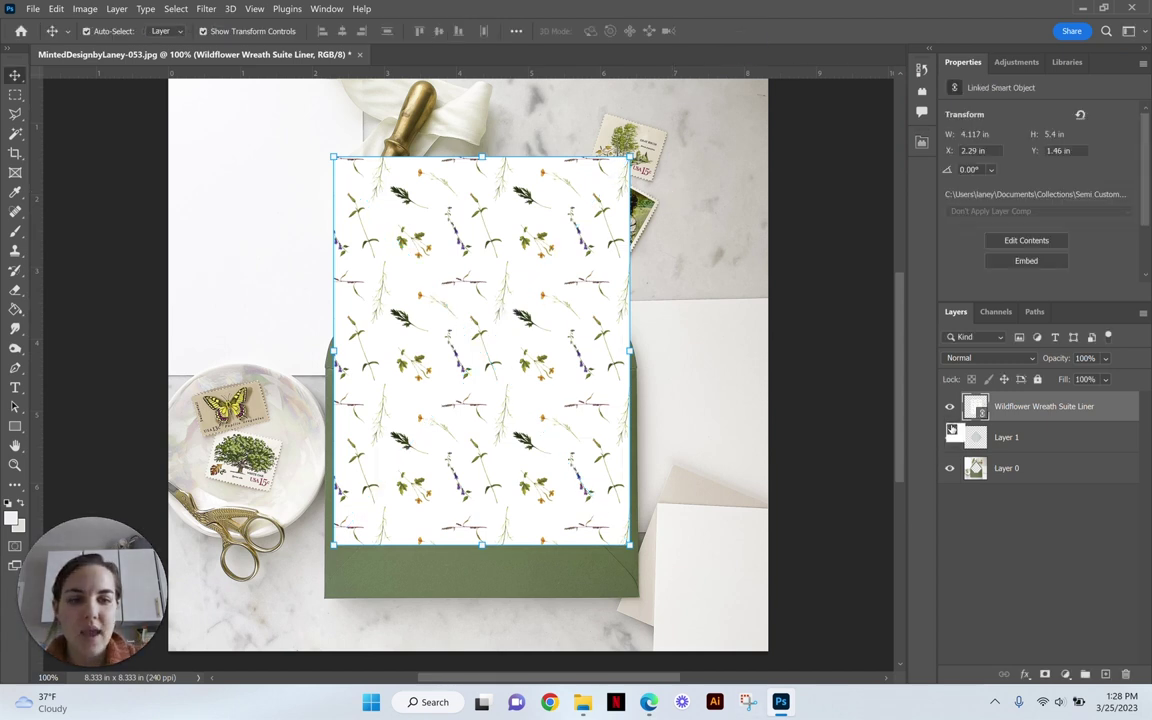
Clip the wildflower pattern layer to the Layer 1 liner shape and verify it.
right_click(1014, 410)
click(860, 388)
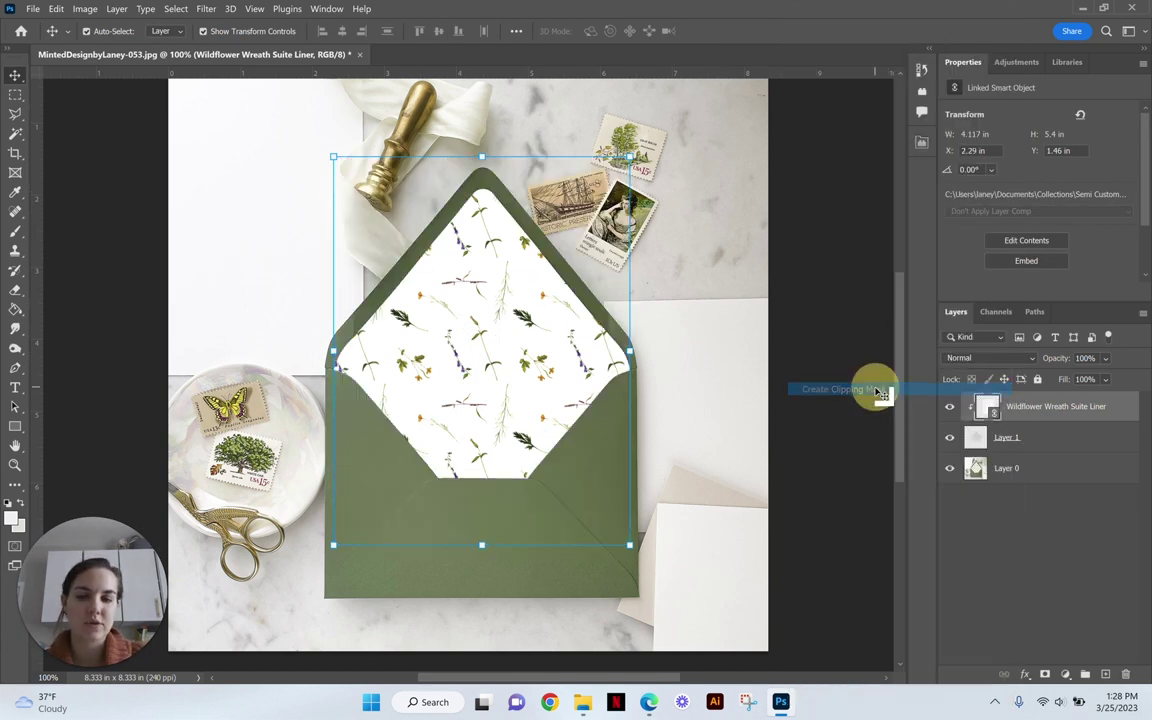
click(950, 439)
click(950, 439)
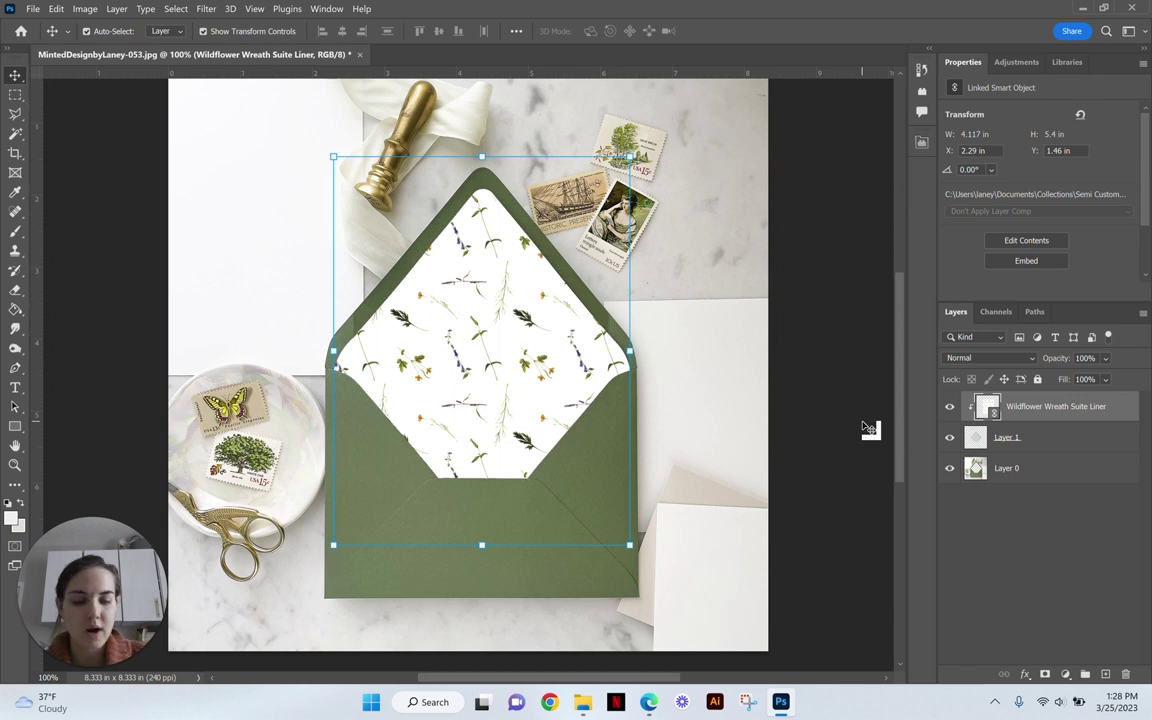
Nudge the wildflower pattern left and right and move it lower within the flap.
key(Left)
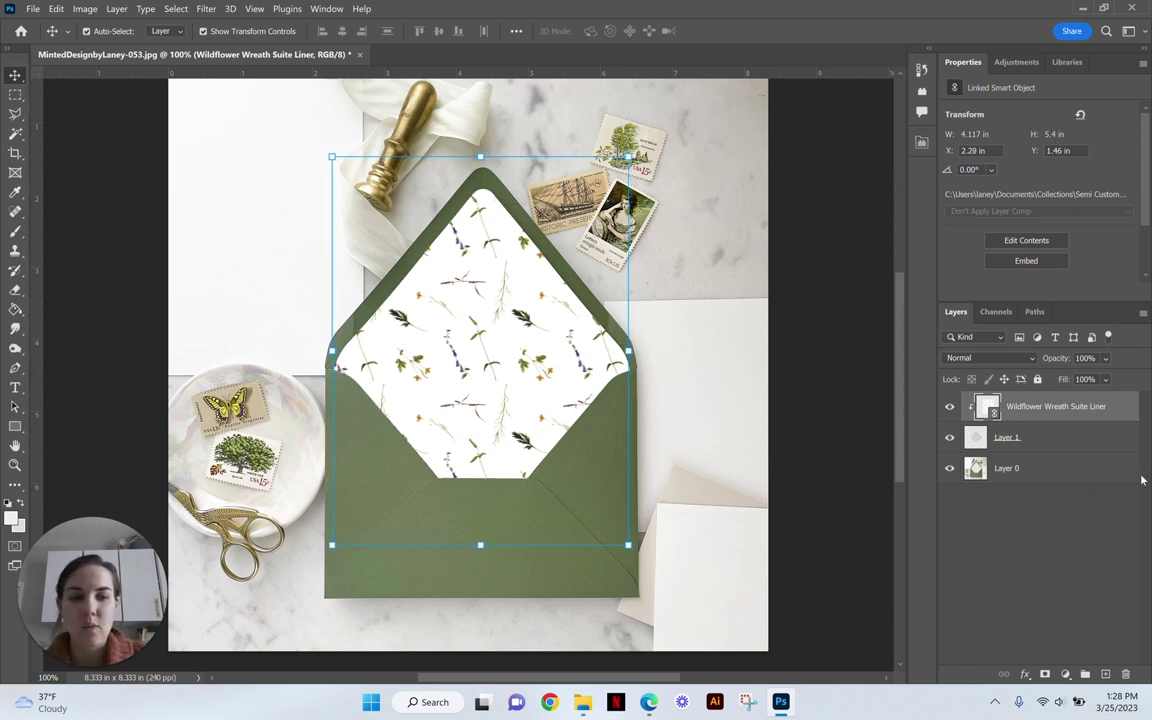
drag(1067, 406, 1065, 418)
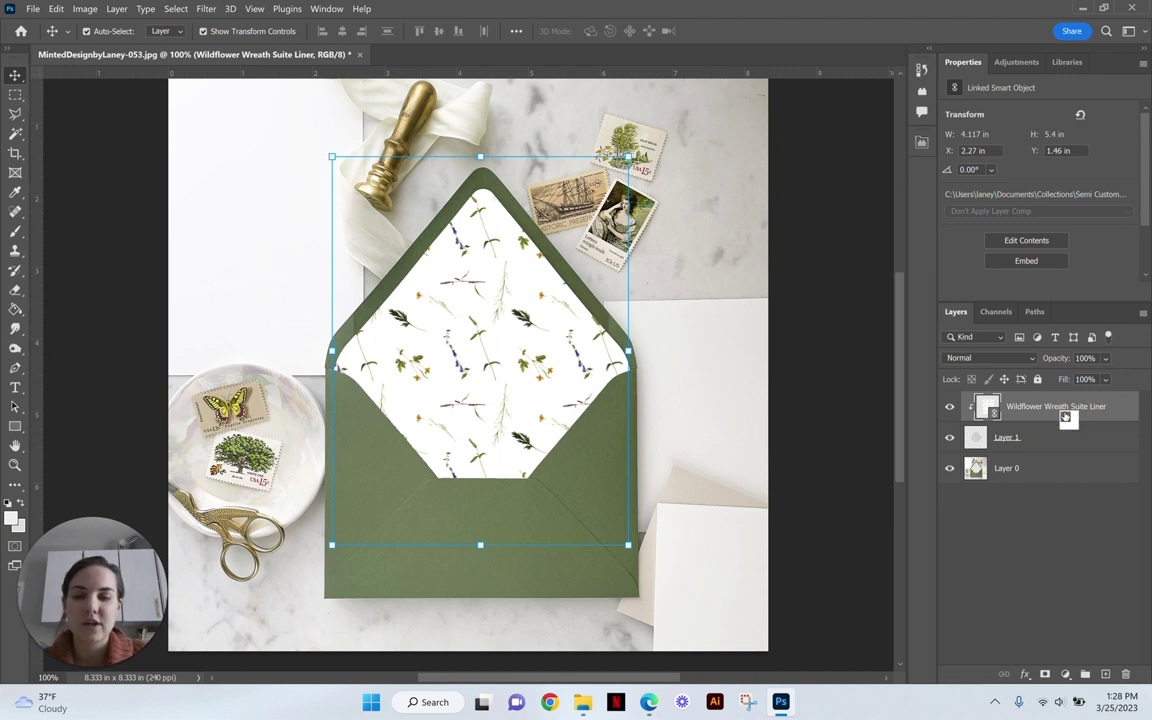
key(Left)
key(Left)
key(Left)
key(Left)
key(Left)
key(Left)
key(Left)
key(Left)
key(Left)
key(Left)
key(Left)
key(Left)
key(Right)
key(Right)
key(Right)
key(Right)
key(Right)
key(Right)
key(Right)
key(Right)
key(Right)
key(Right)
key(Right)
key(Right)
key(Right)
key(Right)
key(Right)
key(Right)
key(Right)
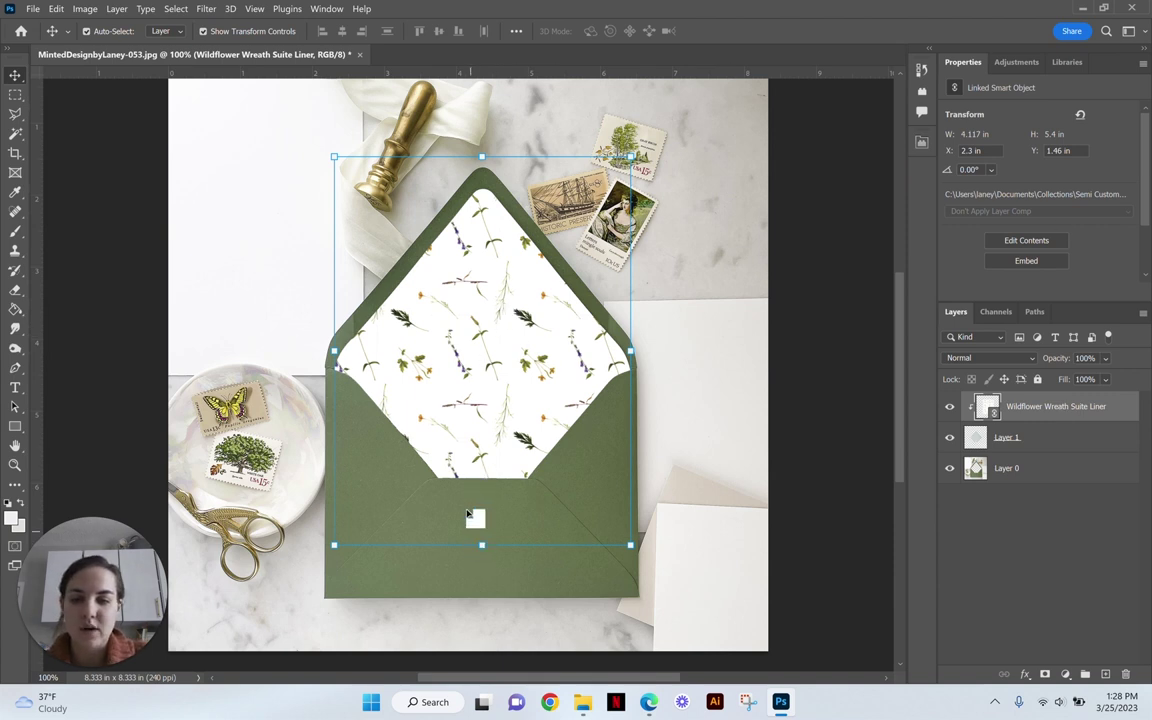
mouse_move(478, 314)
mouse_down()
mouse_move(480, 304)
mouse_move(478, 337)
mouse_up()
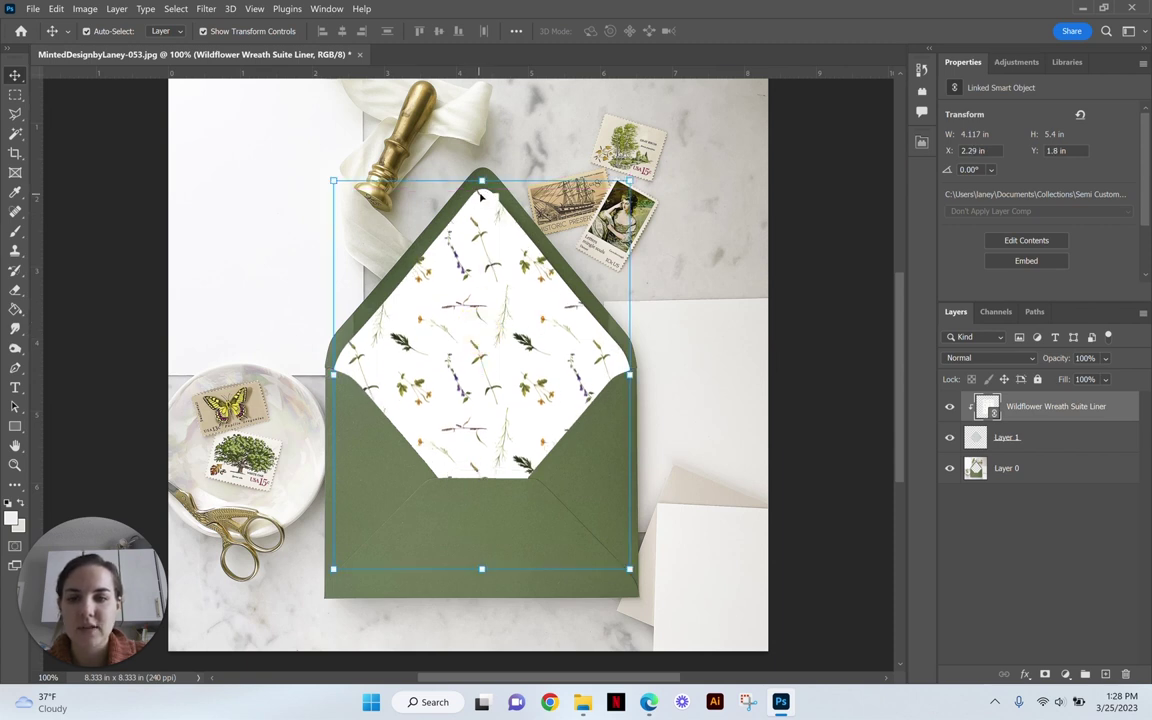
click(800, 377)
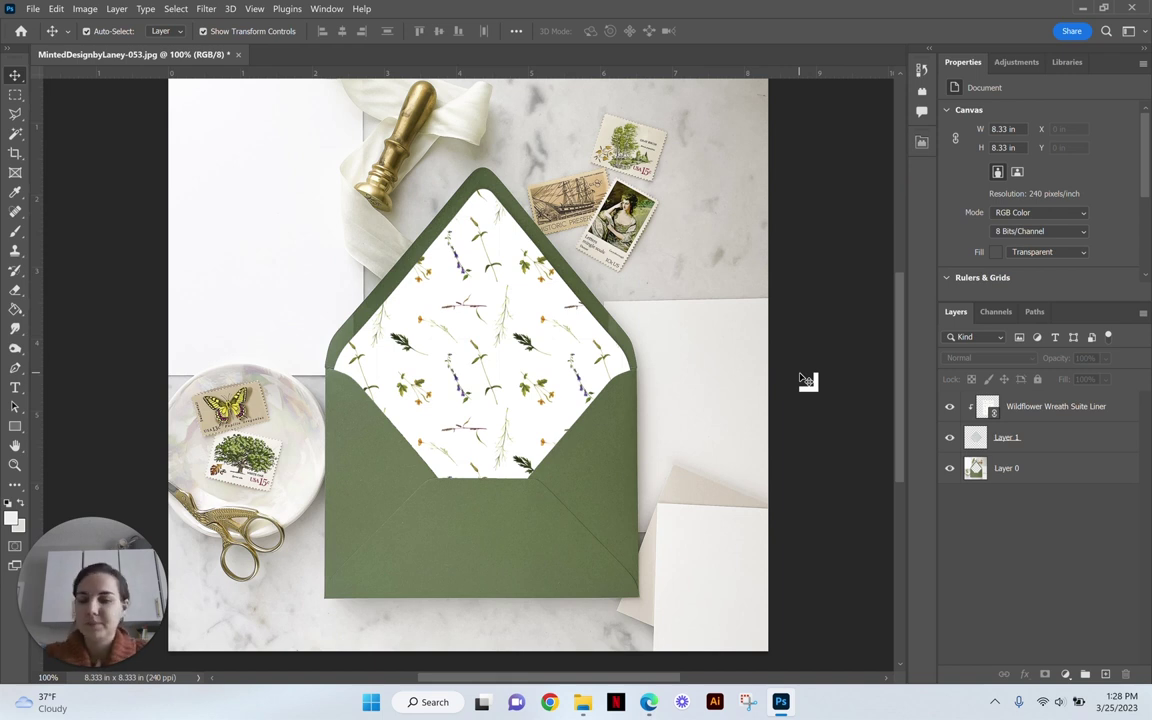
Glance at the edited photos folder, return to the mockup, and select the wildflower liner layer.
click(582, 702)
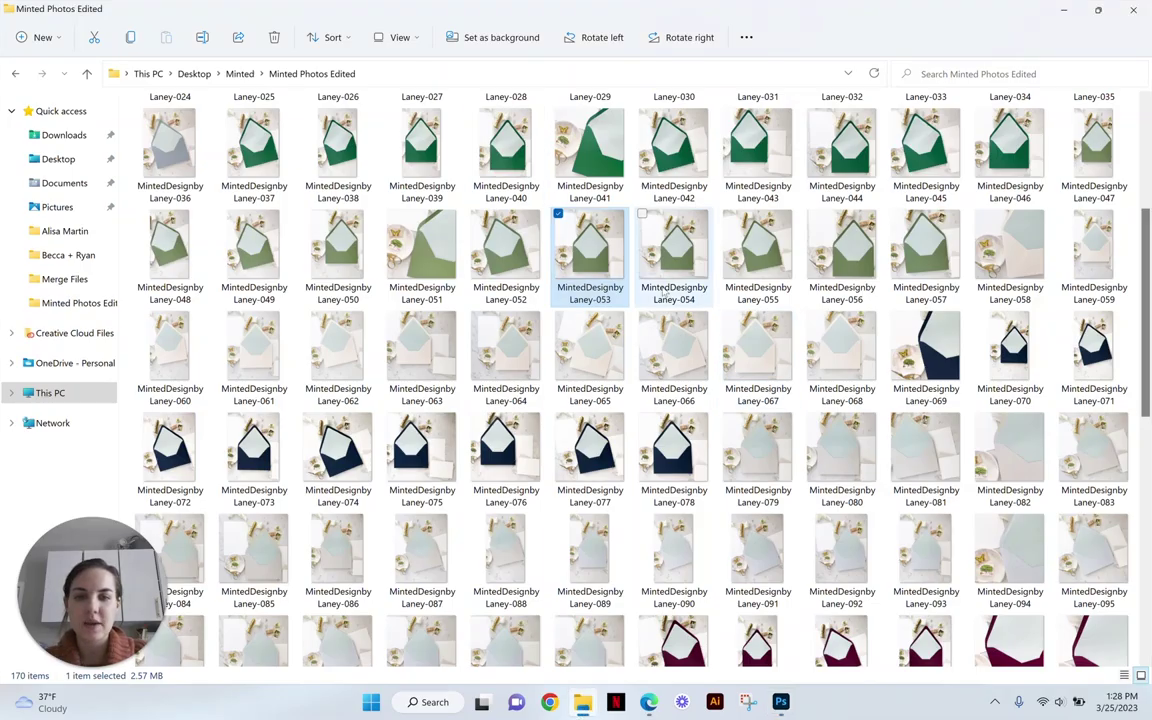
key(alt+Tab)
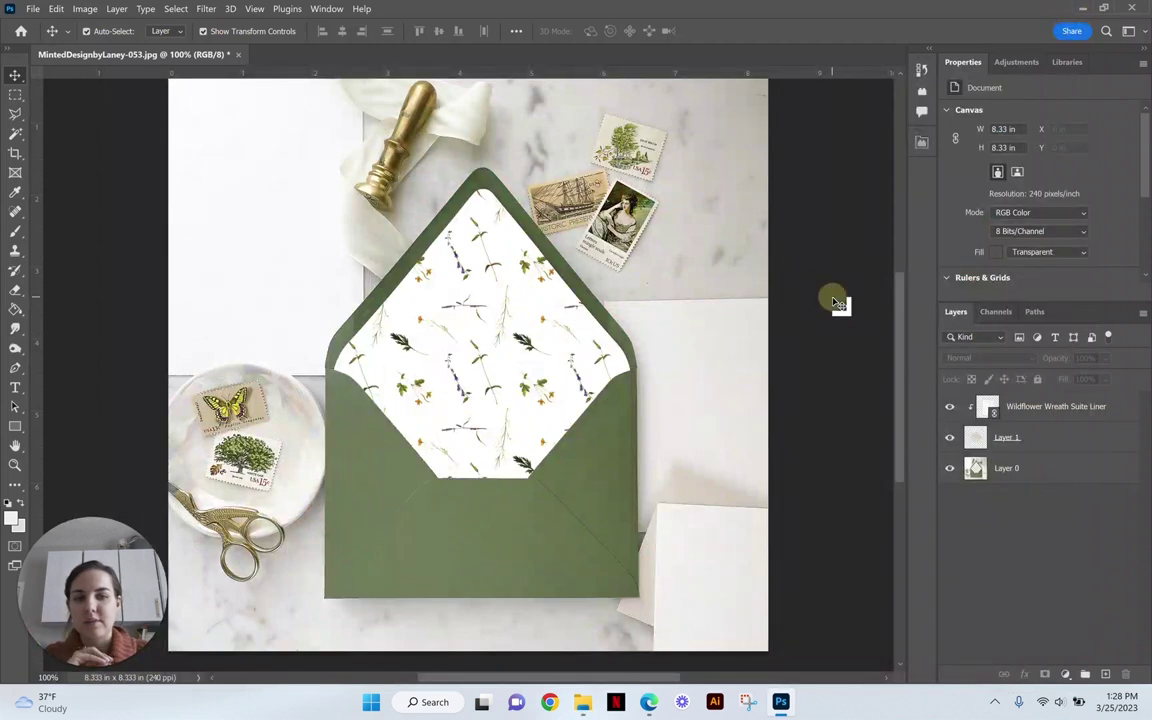
drag(838, 302, 953, 372)
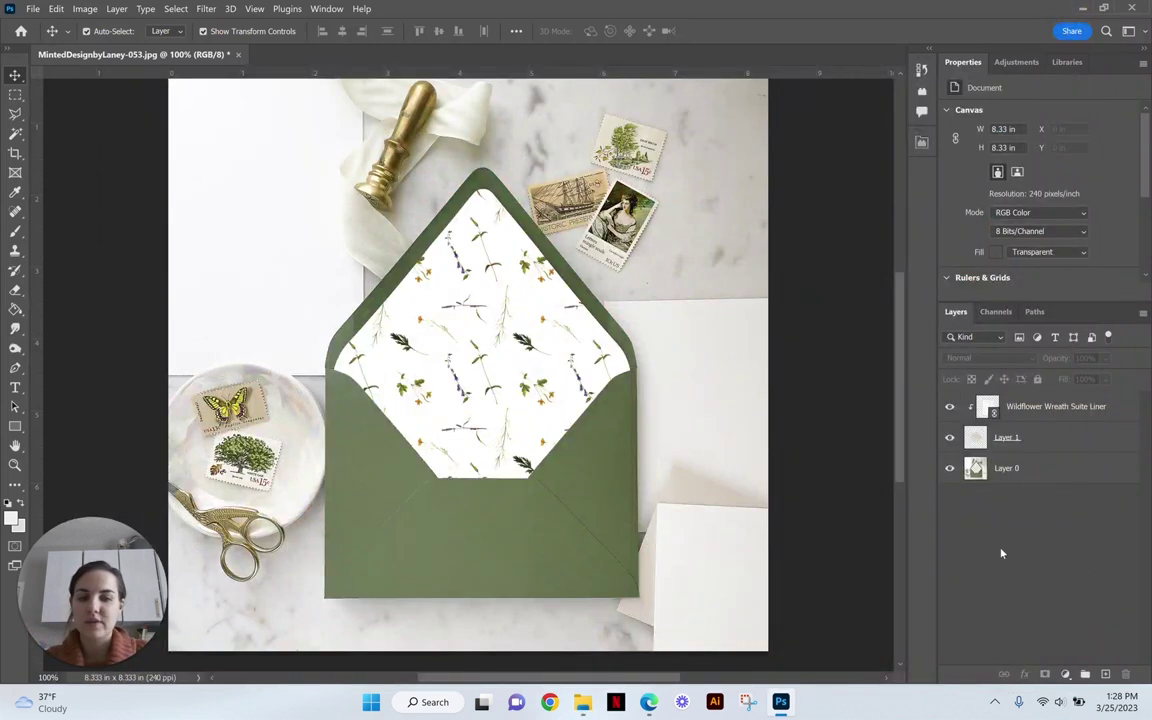
click(1033, 410)
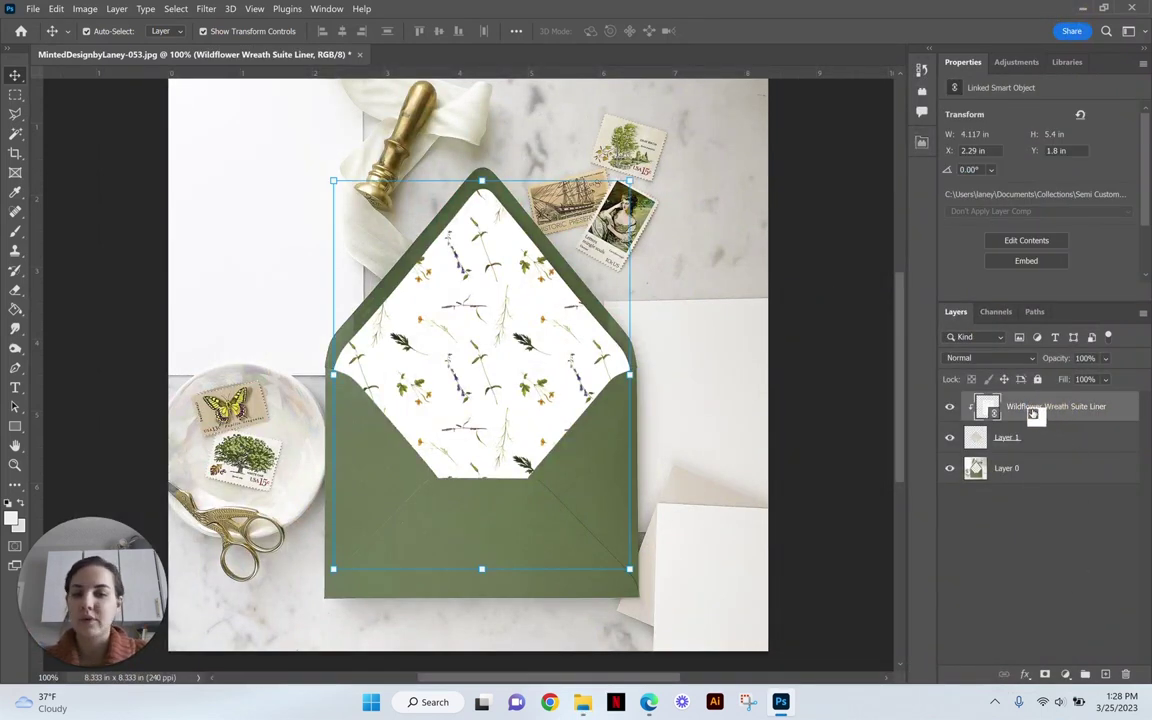
Relink the liner layer to the Blue Hydrangea liner file.
right_click(1033, 410)
click(874, 245)
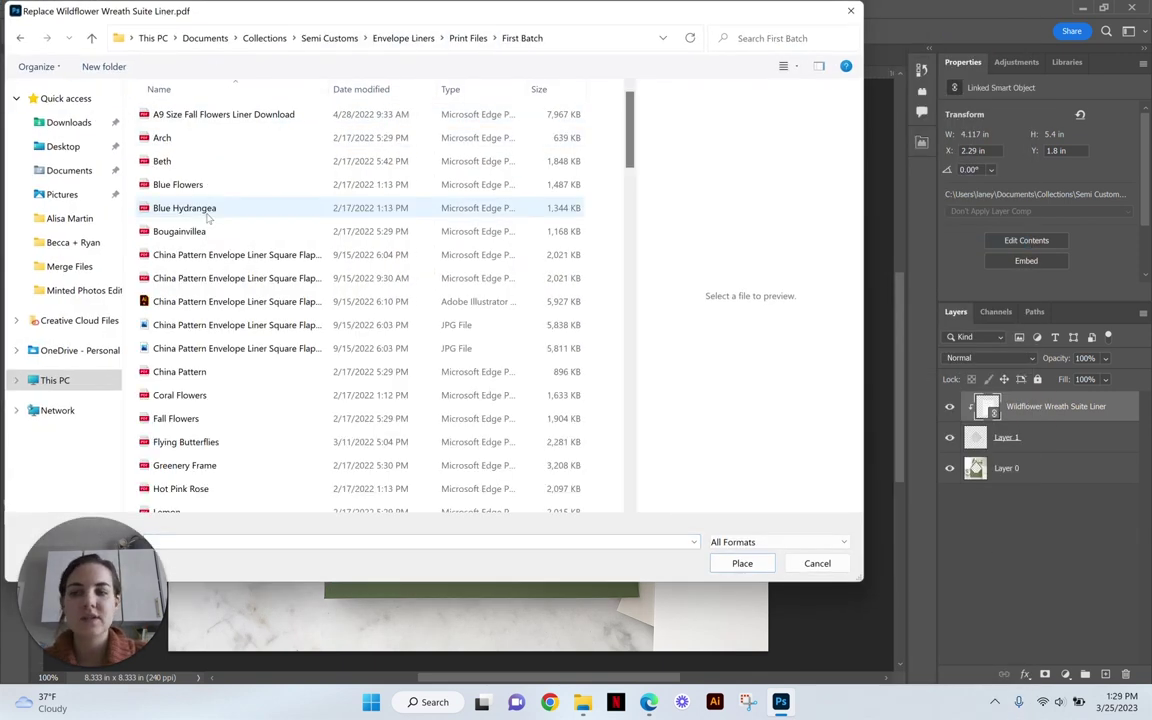
double_click(206, 206)
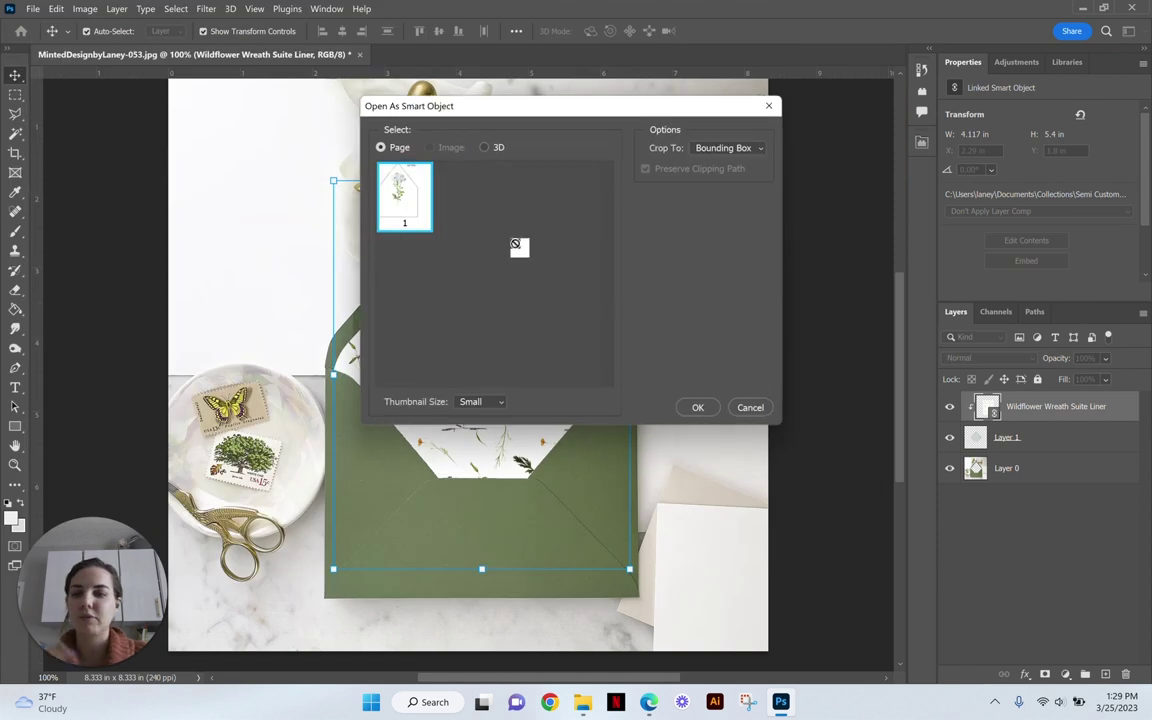
click(698, 408)
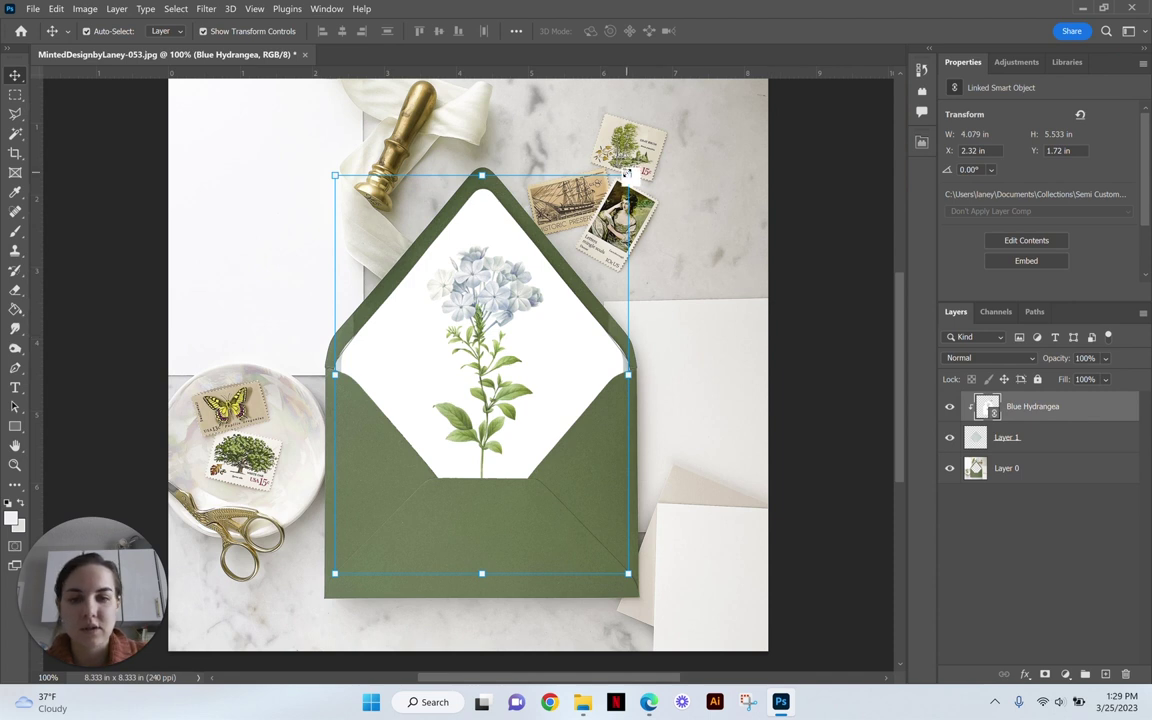
Scale and position the Blue Hydrangea liner to 4.308 × 5.838 in so it fills the liner.
drag(625, 172, 636, 166)
drag(526, 308, 524, 314)
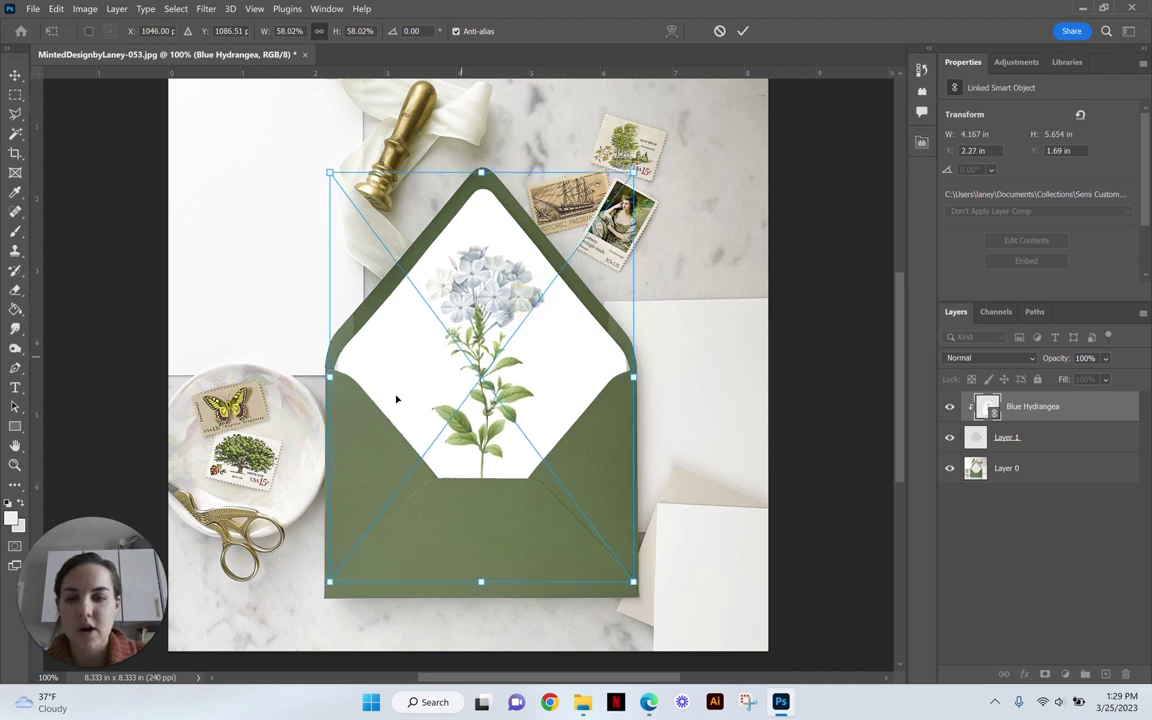
drag(329, 372, 320, 374)
drag(458, 365, 463, 371)
click(742, 31)
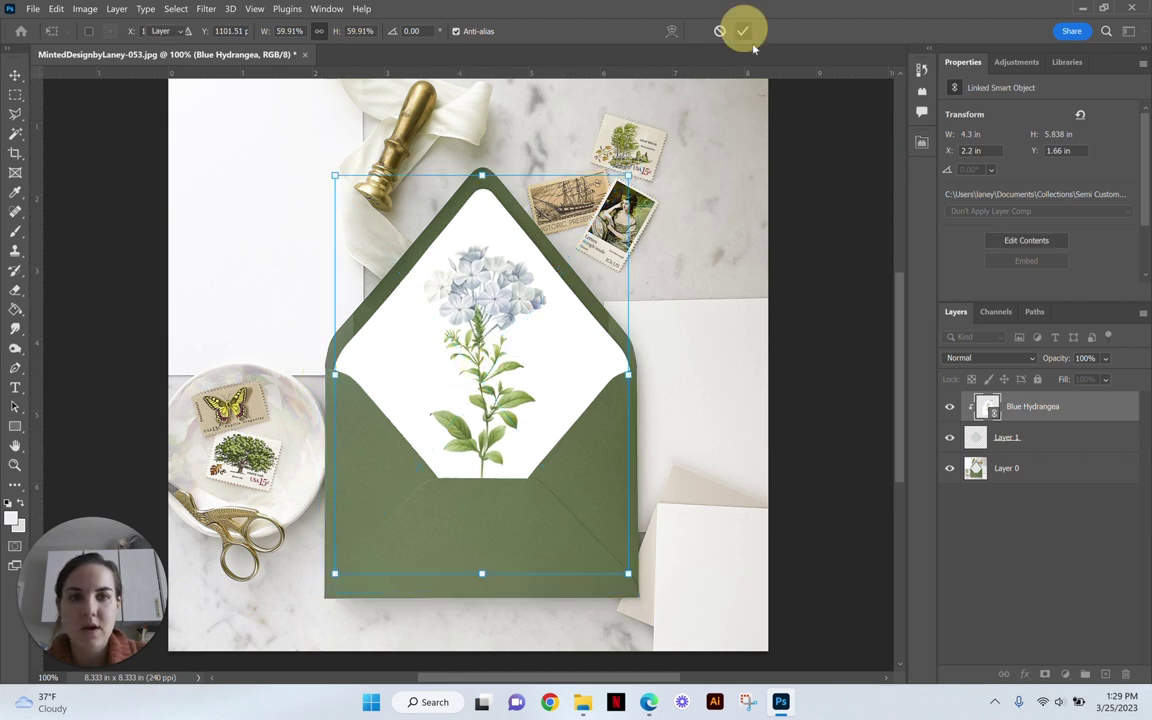
click(840, 269)
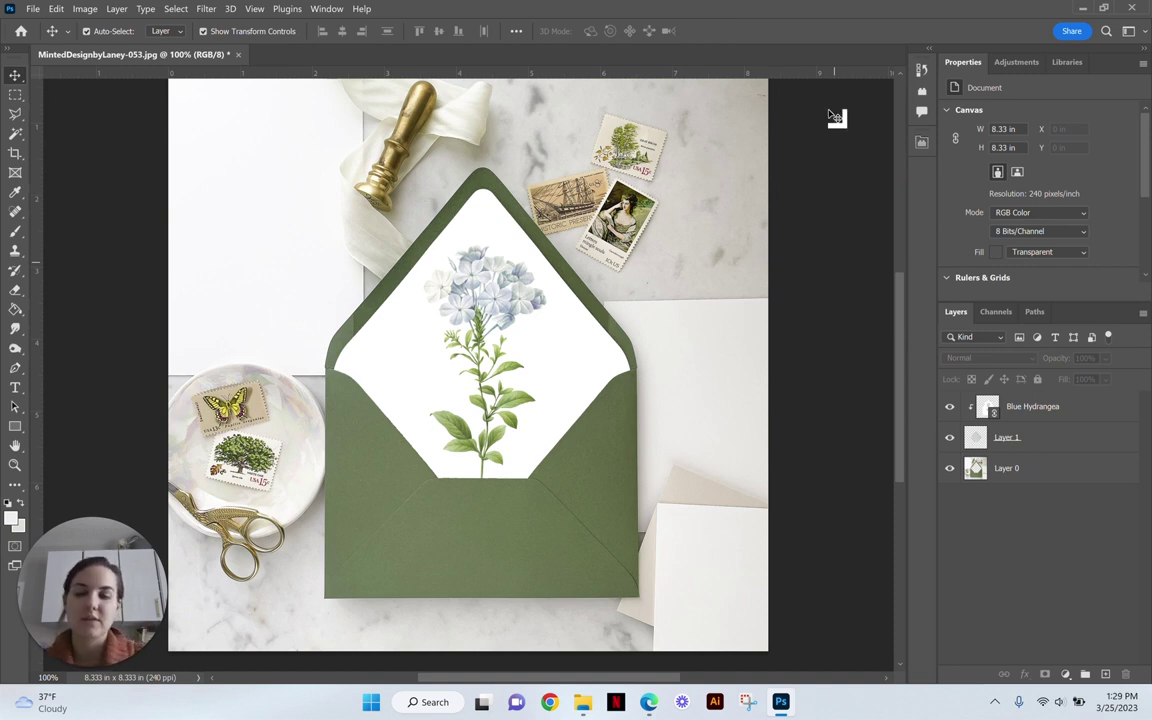
click(1041, 406)
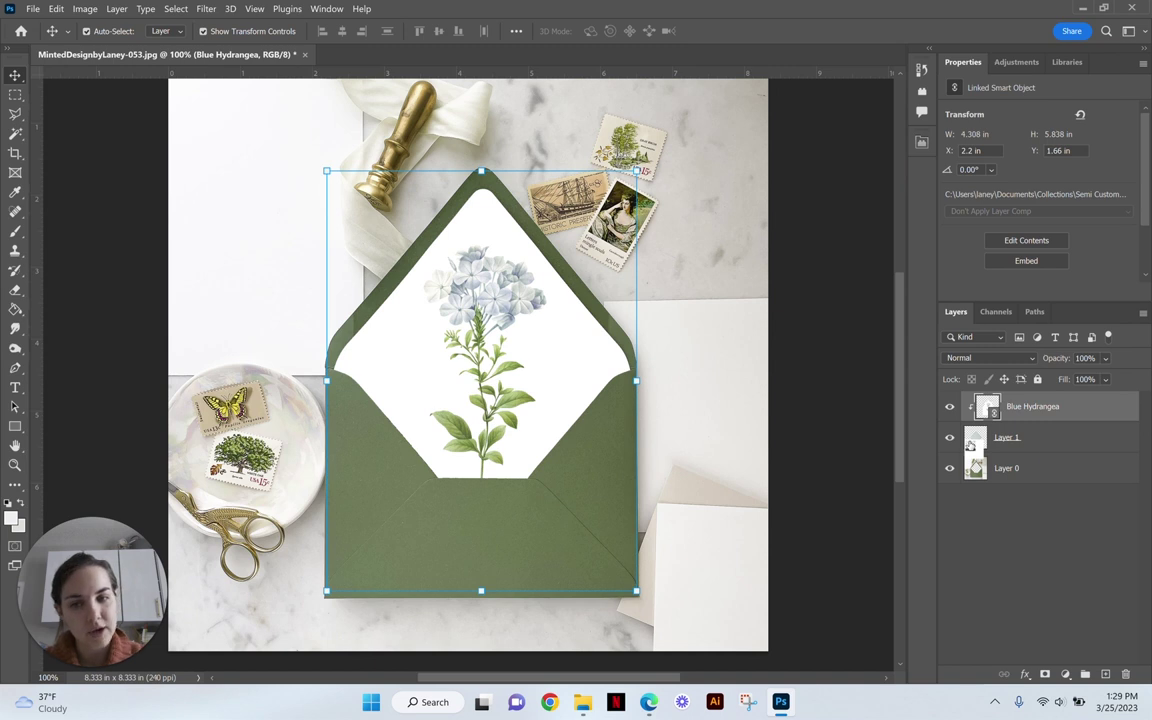
click(813, 311)
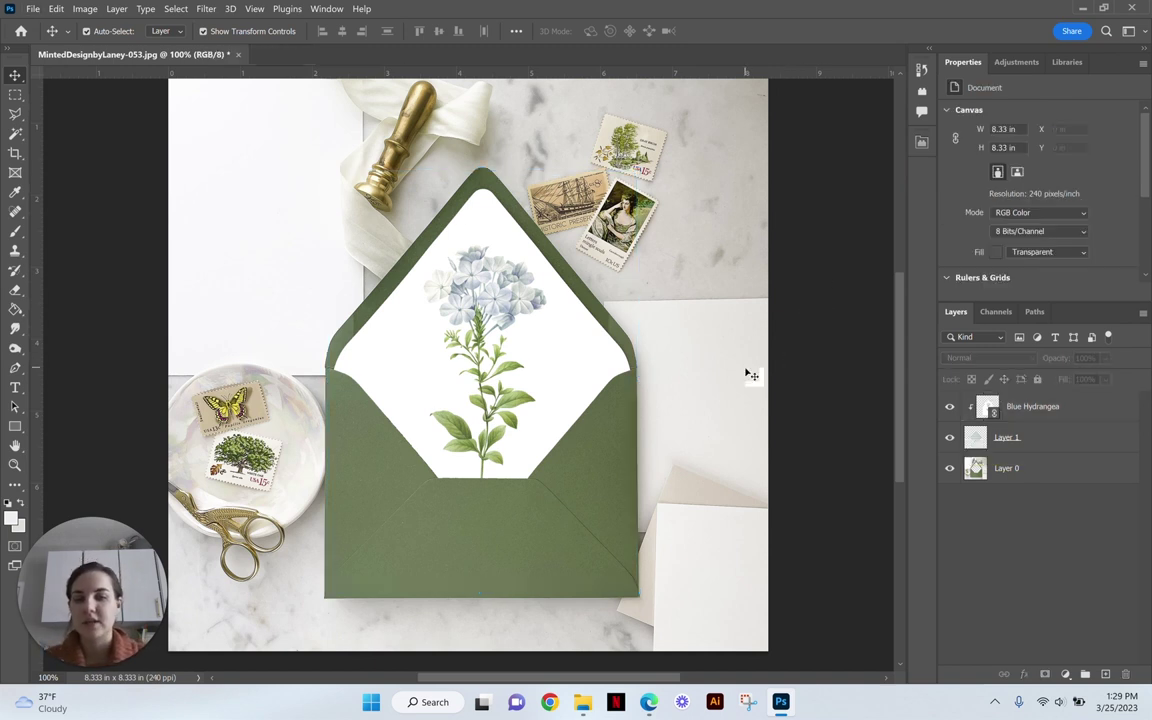
Save the mockup as Mid Green Envelope A7.psd in the Mockups folder, accepting the compatibility prompt.
key(ctrl+shift+s)
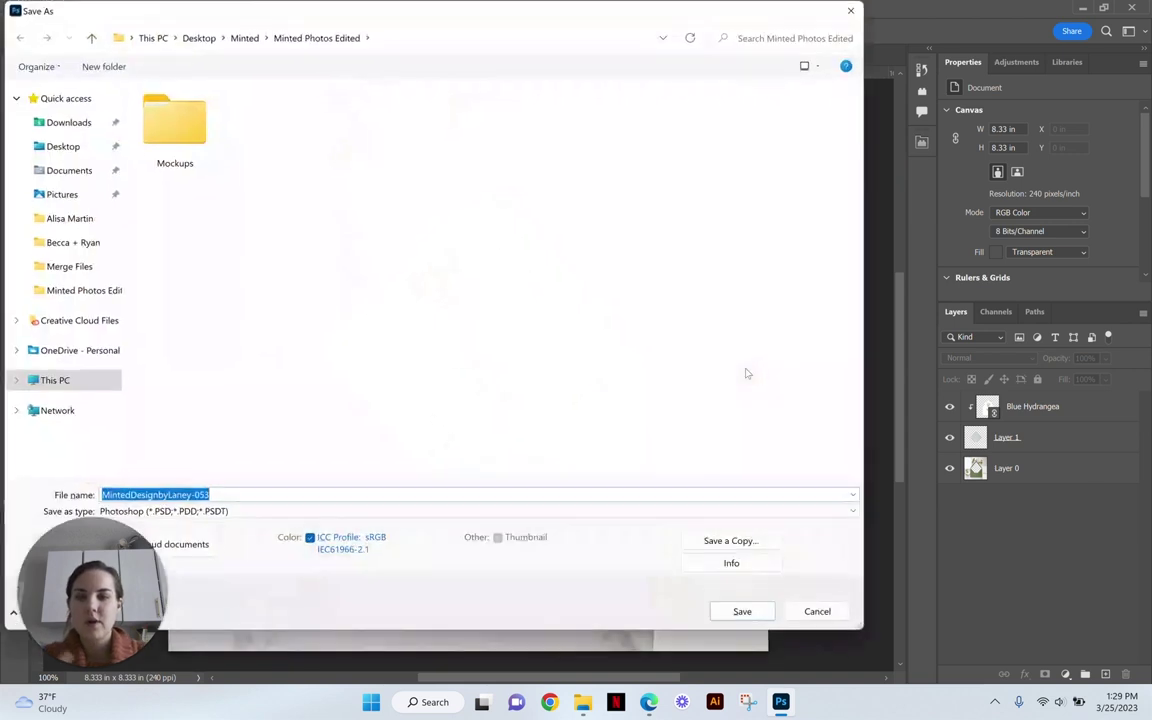
double_click(185, 135)
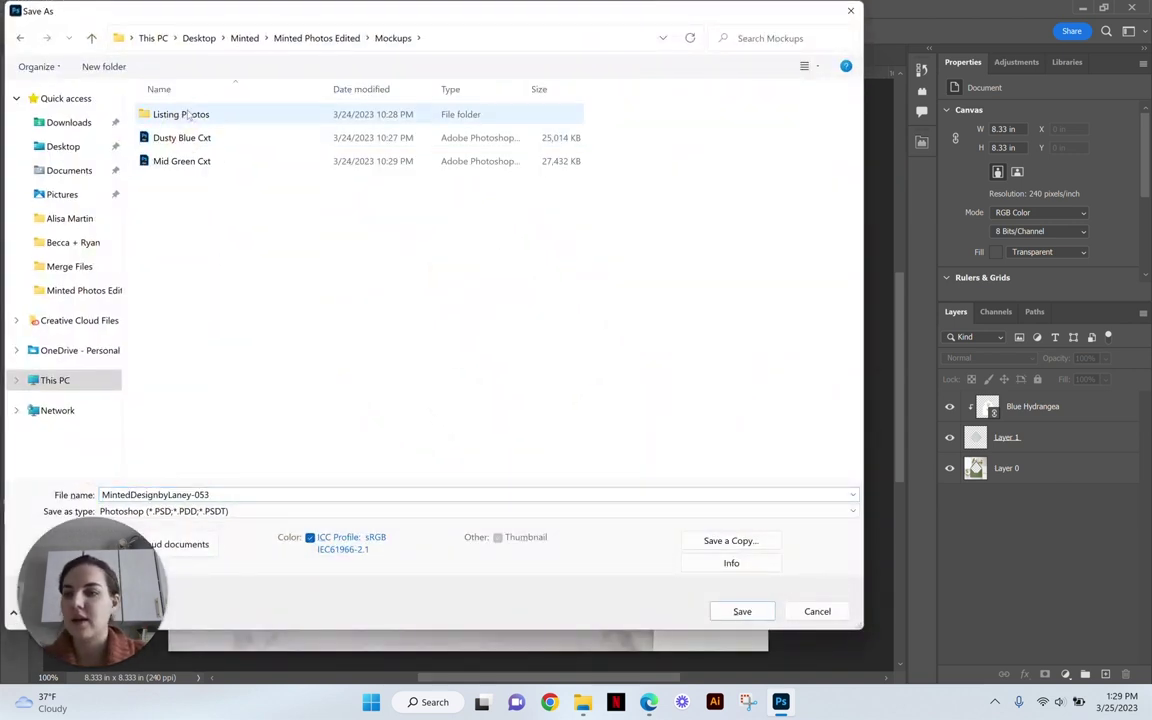
triple_click(257, 494)
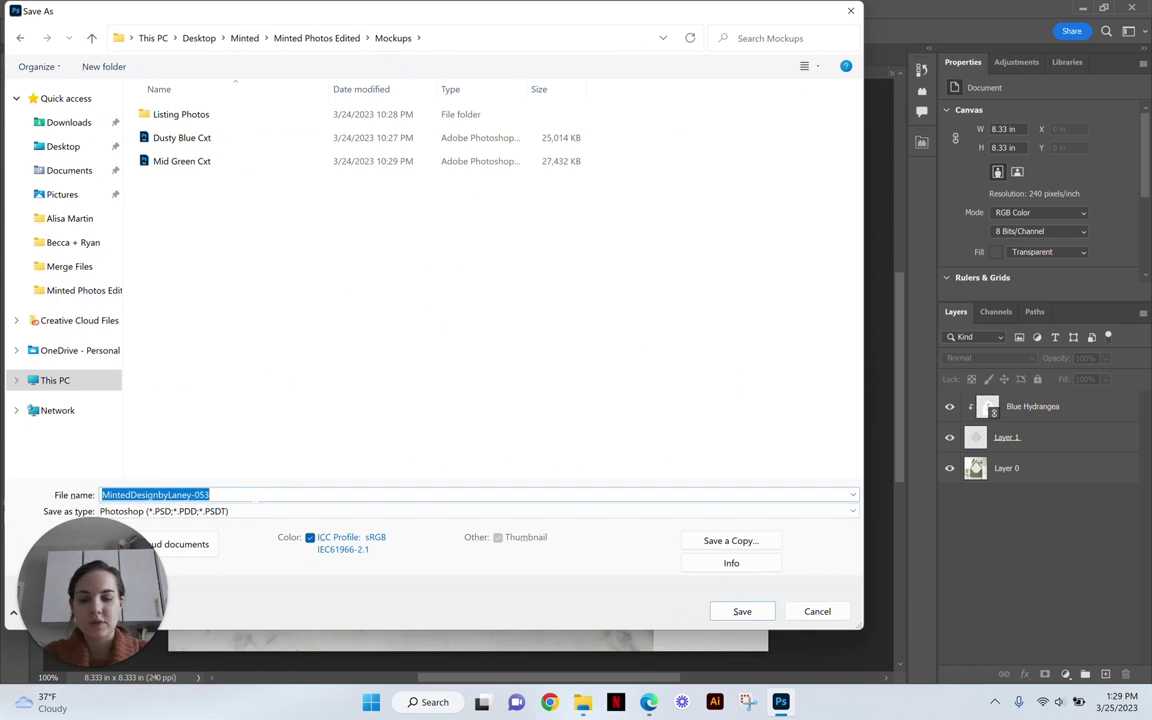
text(Mid Green )
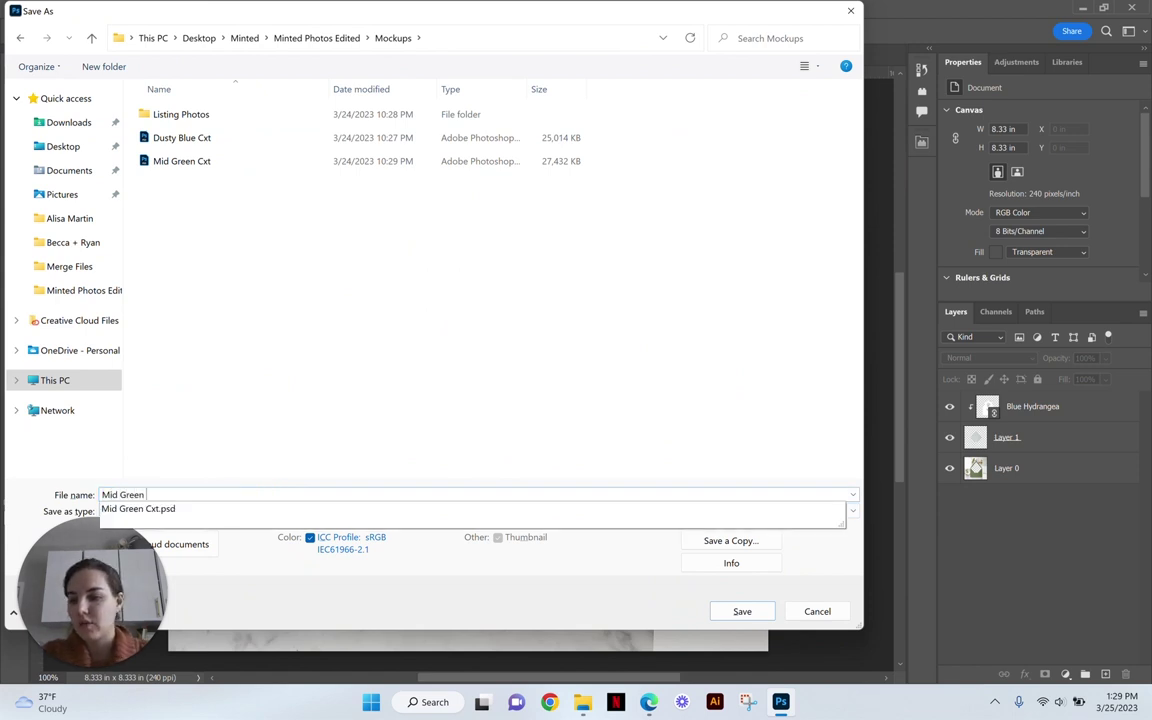
text(Envelope A7)
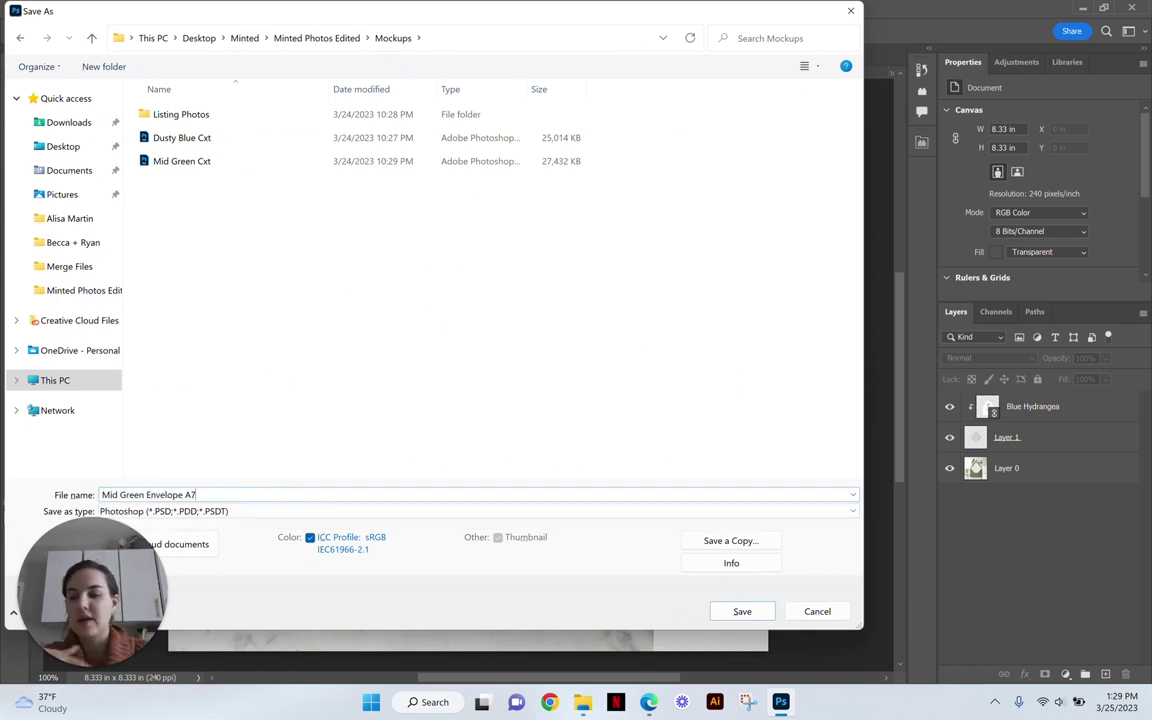
drag(383, 13, 602, 46)
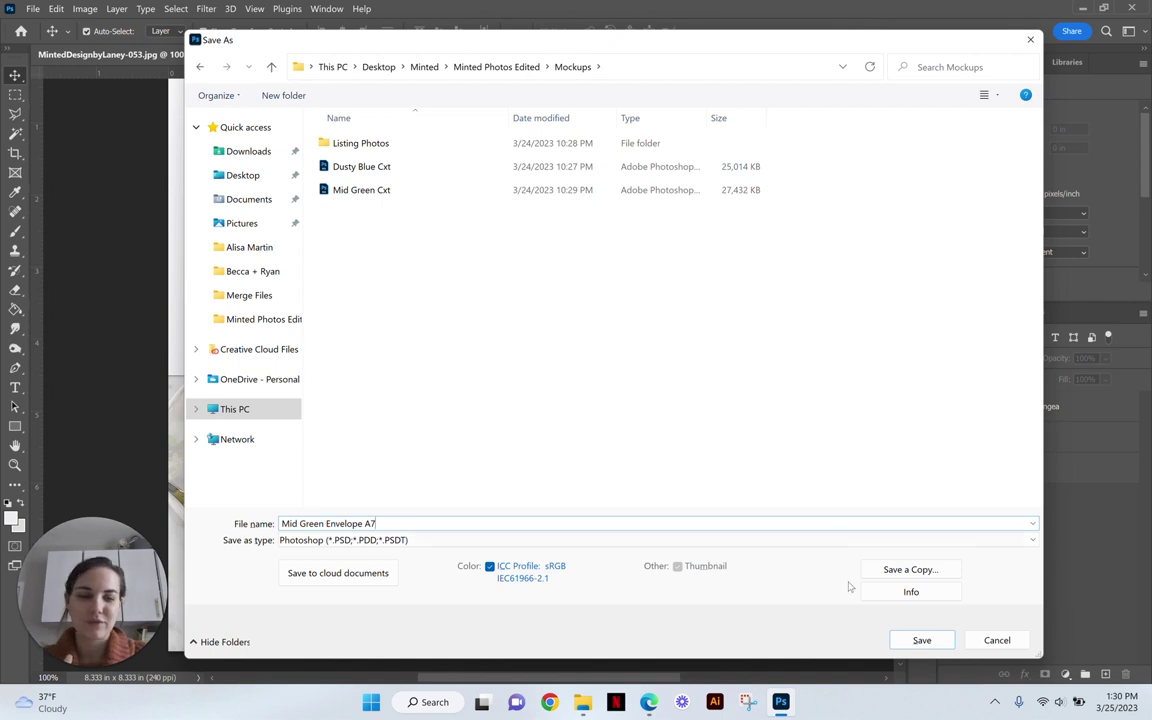
click(915, 643)
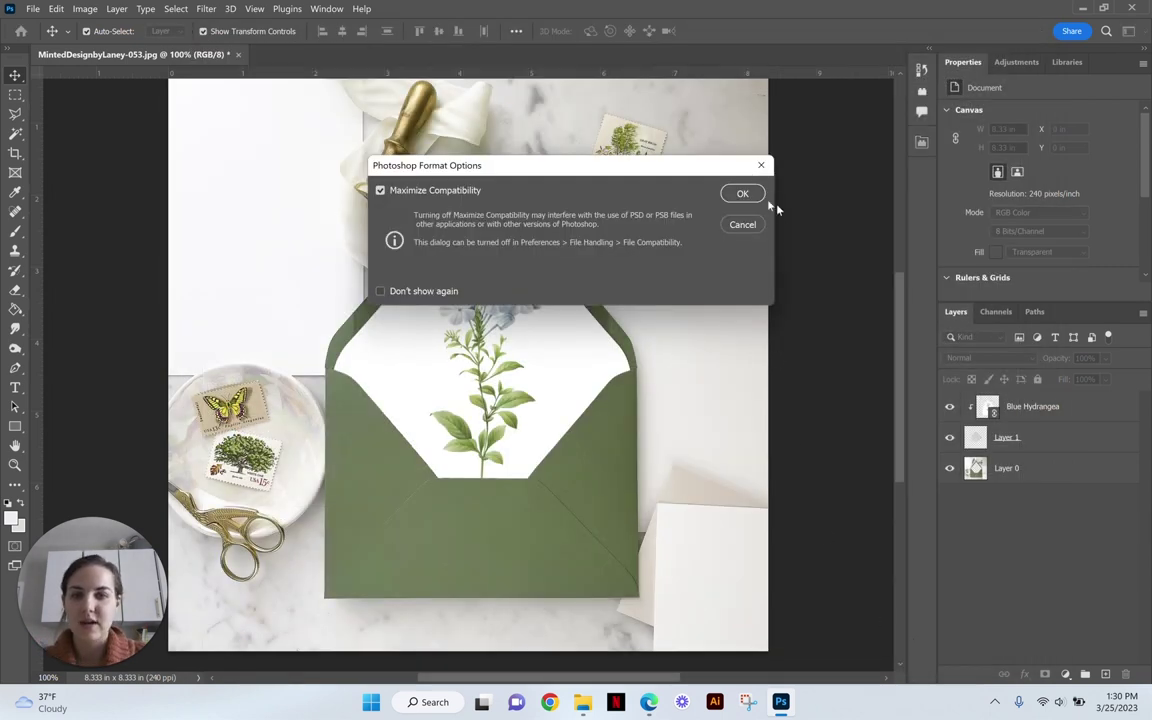
click(753, 193)
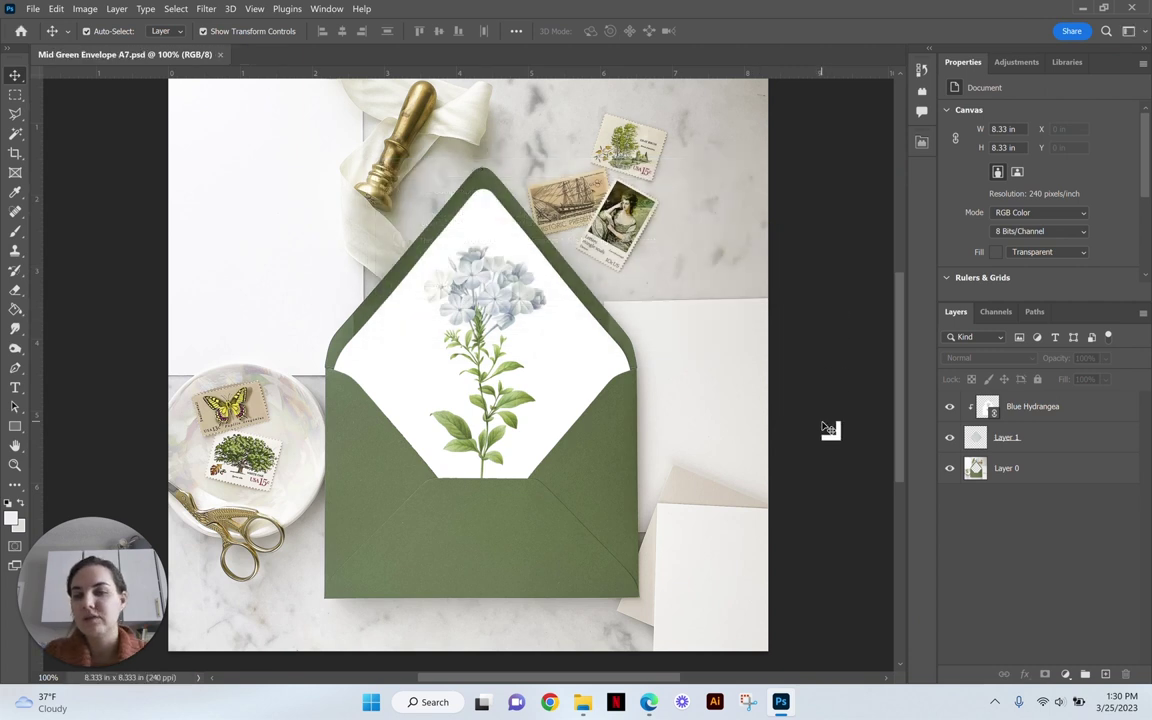
Save a JPEG copy named Blue Hydrangea A7 Mid Green at quality 12 in Listing Photos.
click(33, 8)
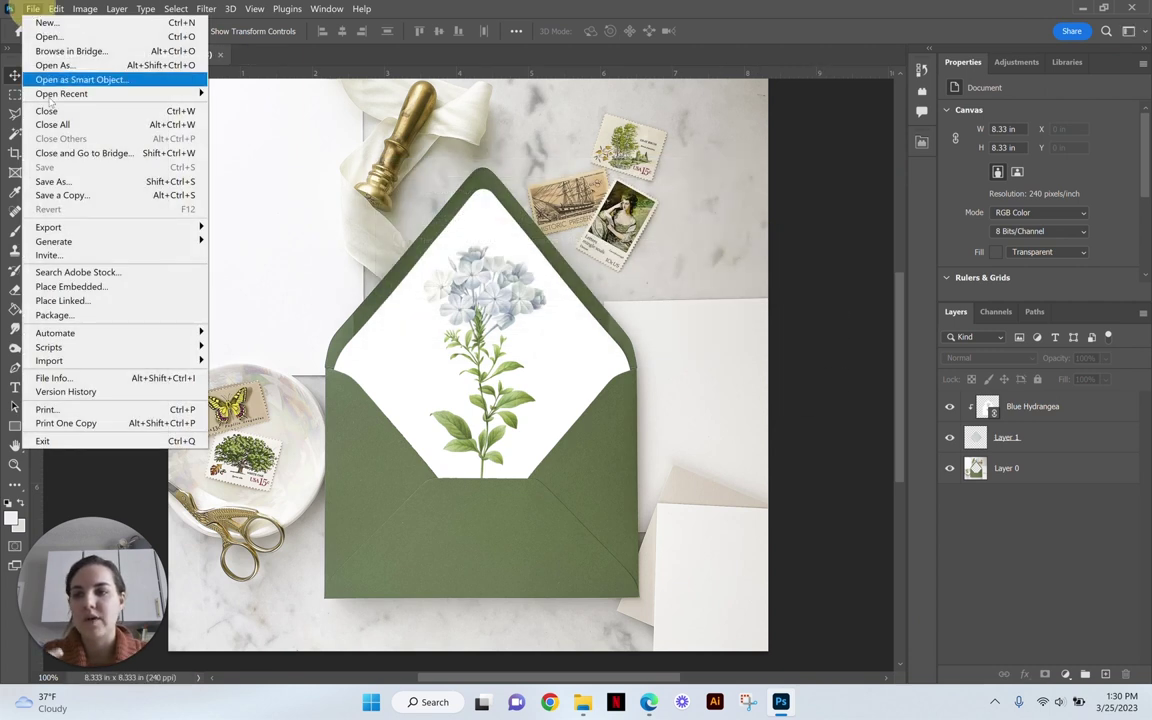
click(72, 199)
click(197, 118)
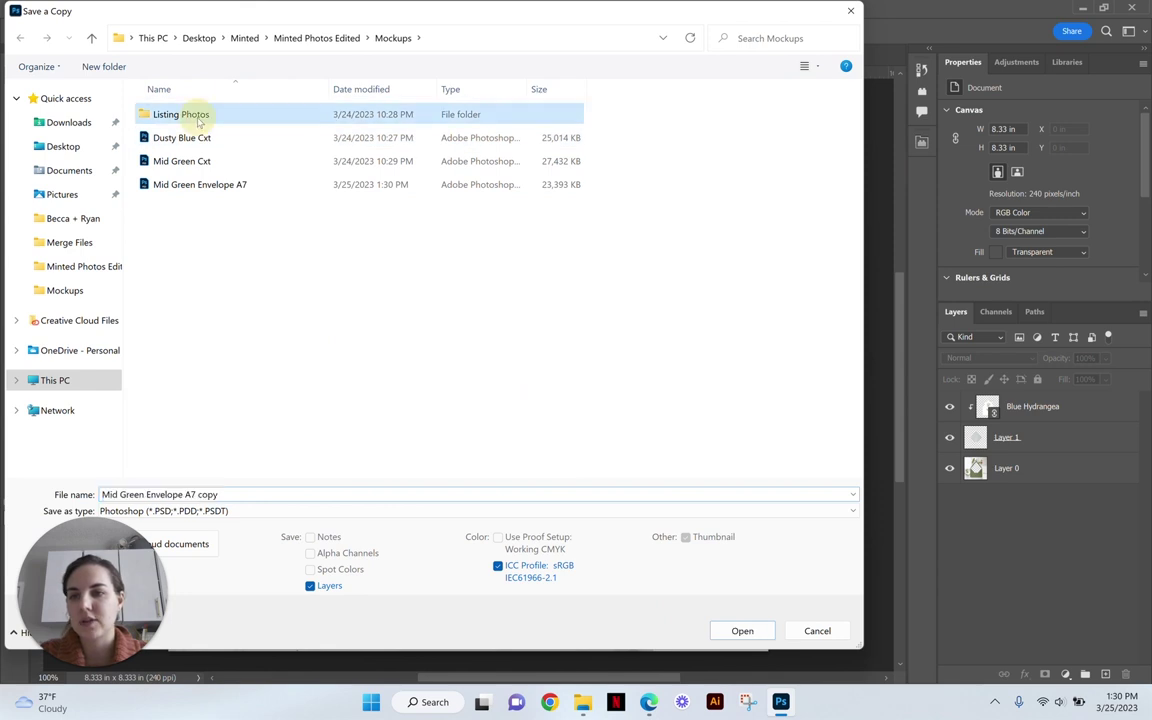
double_click(197, 118)
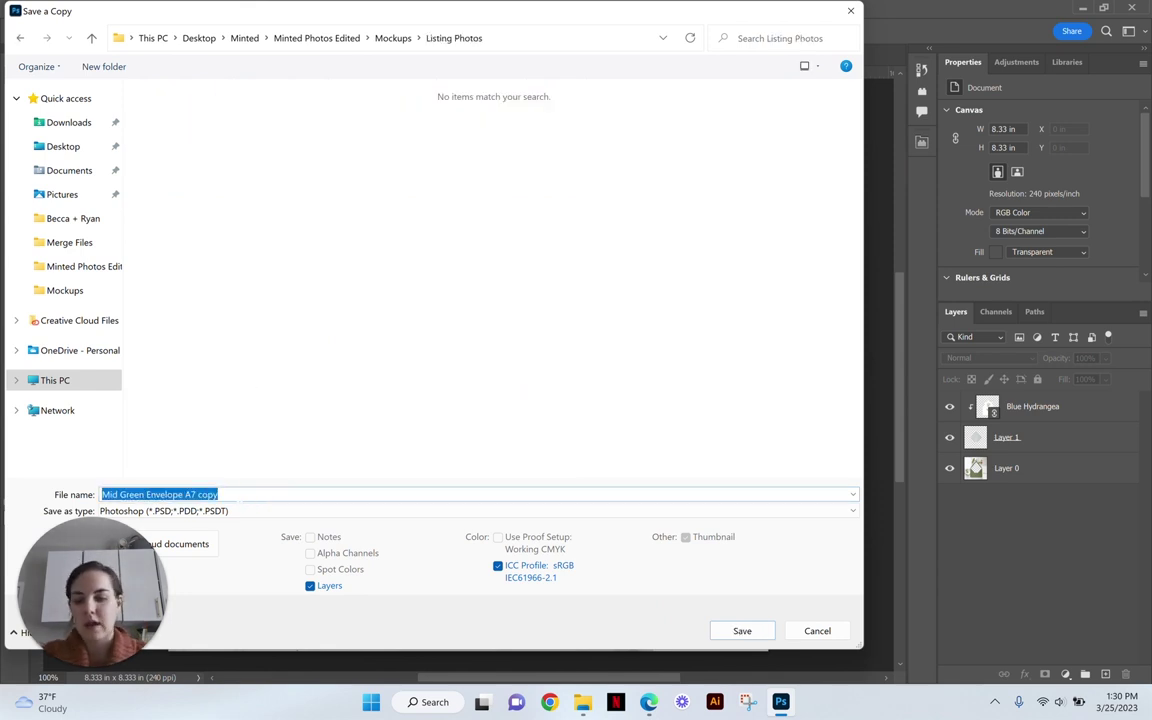
text(Blue Hydra)
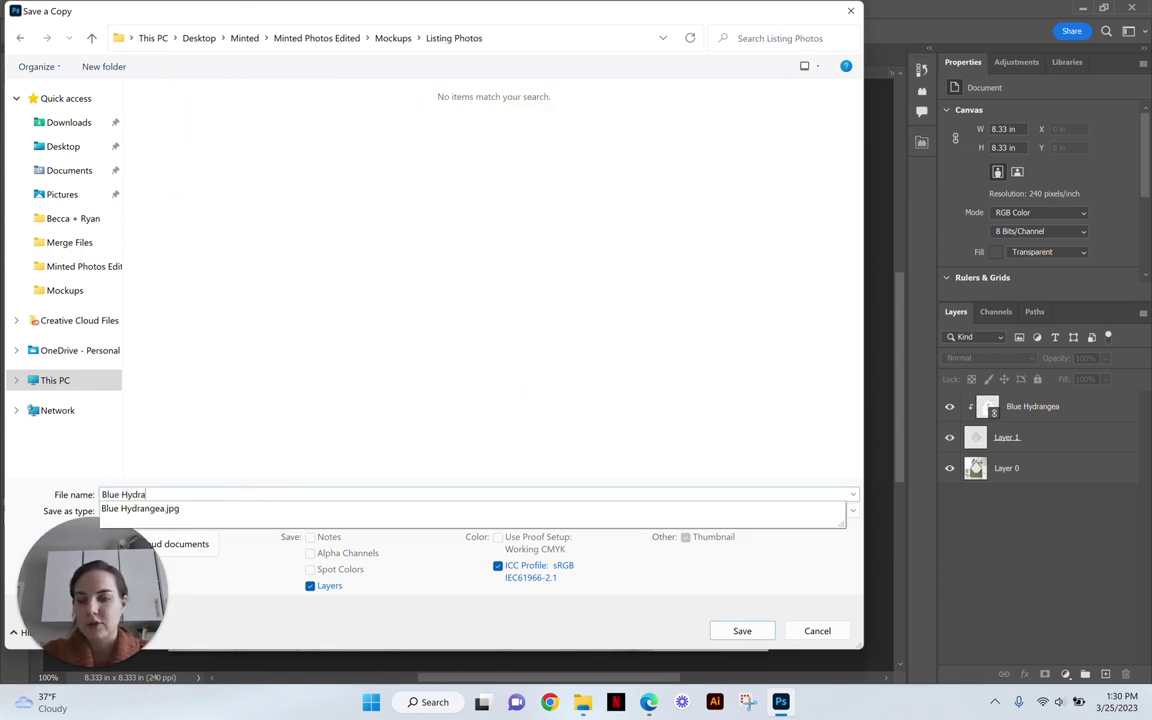
text(ngea A7)
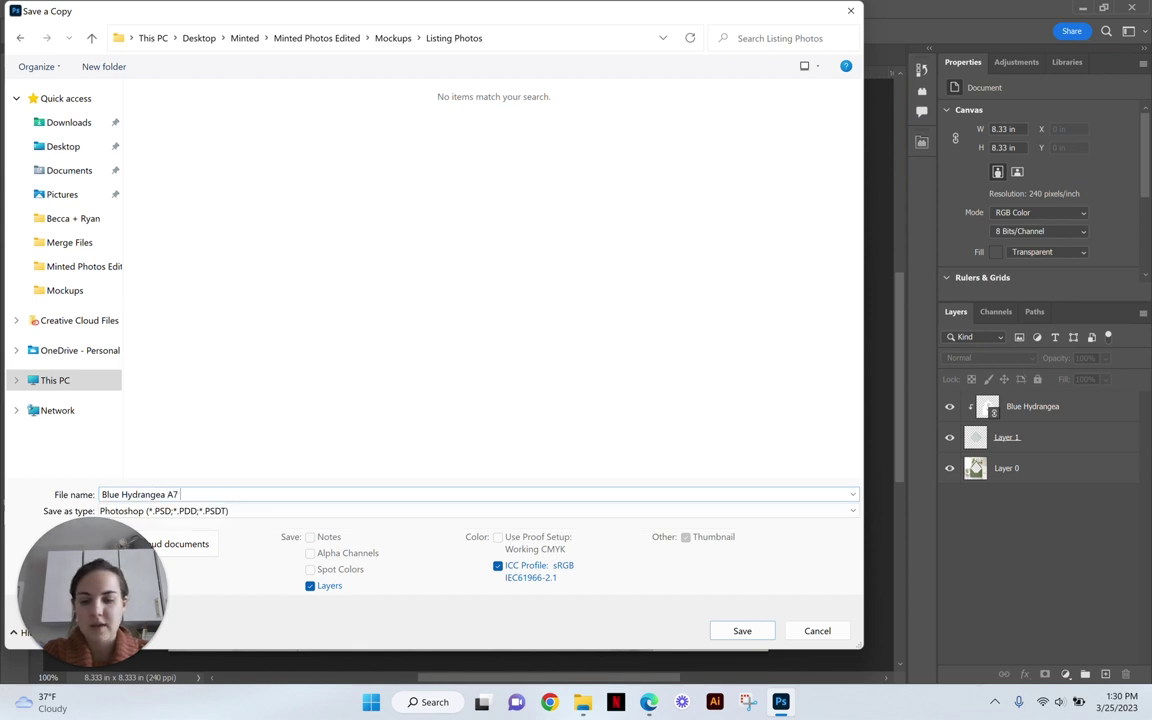
text( Mid Green)
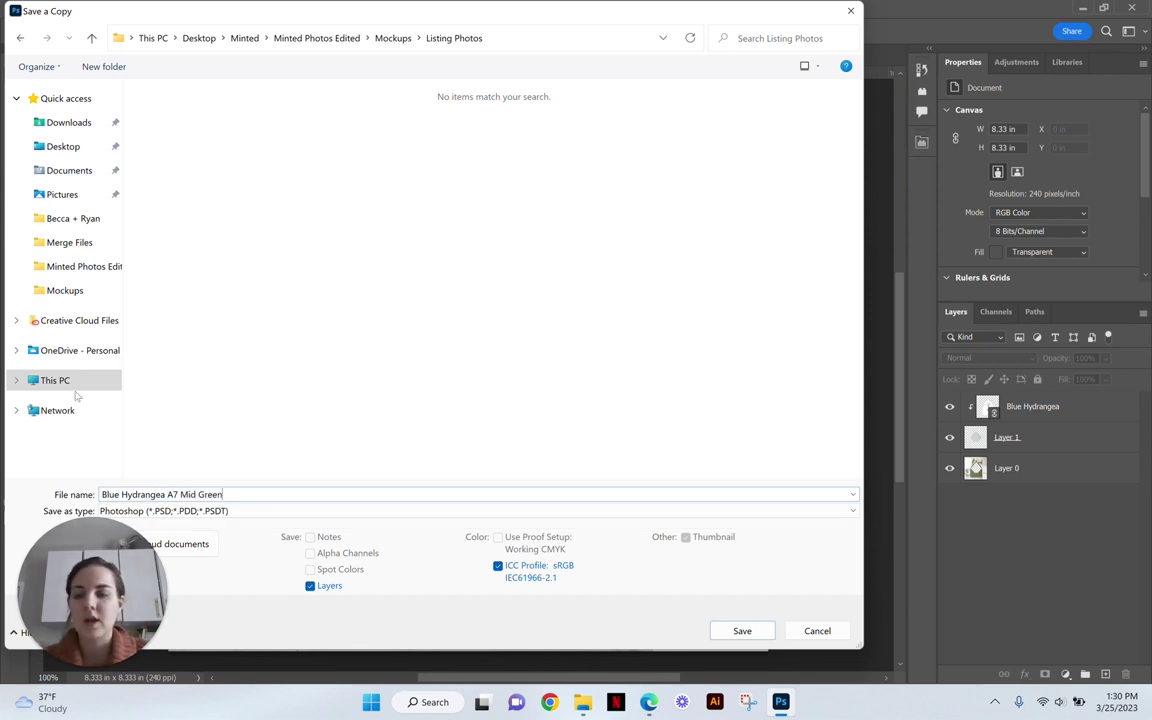
click(175, 511)
click(257, 338)
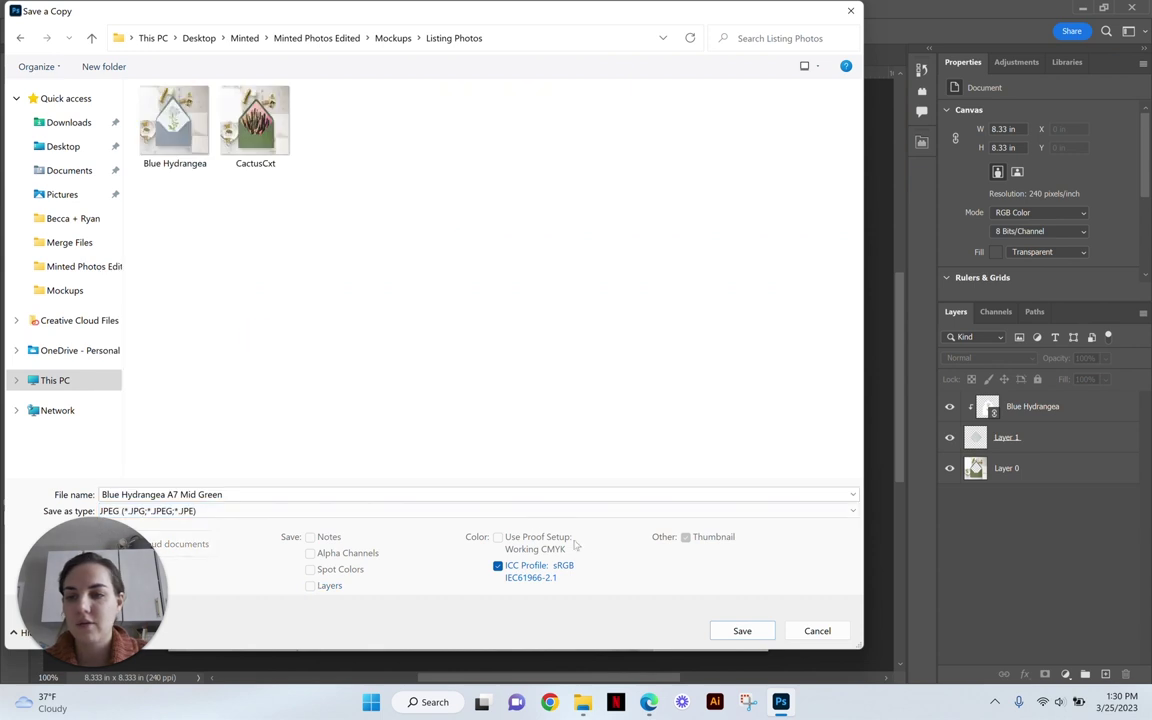
click(742, 631)
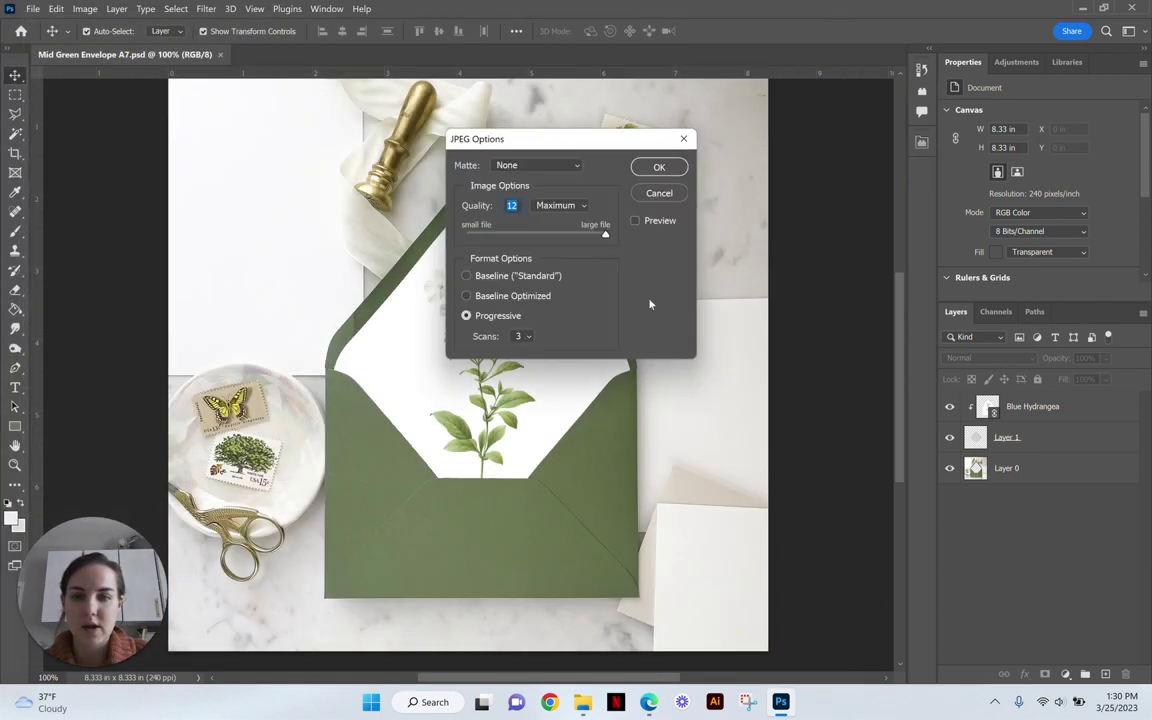
click(658, 167)
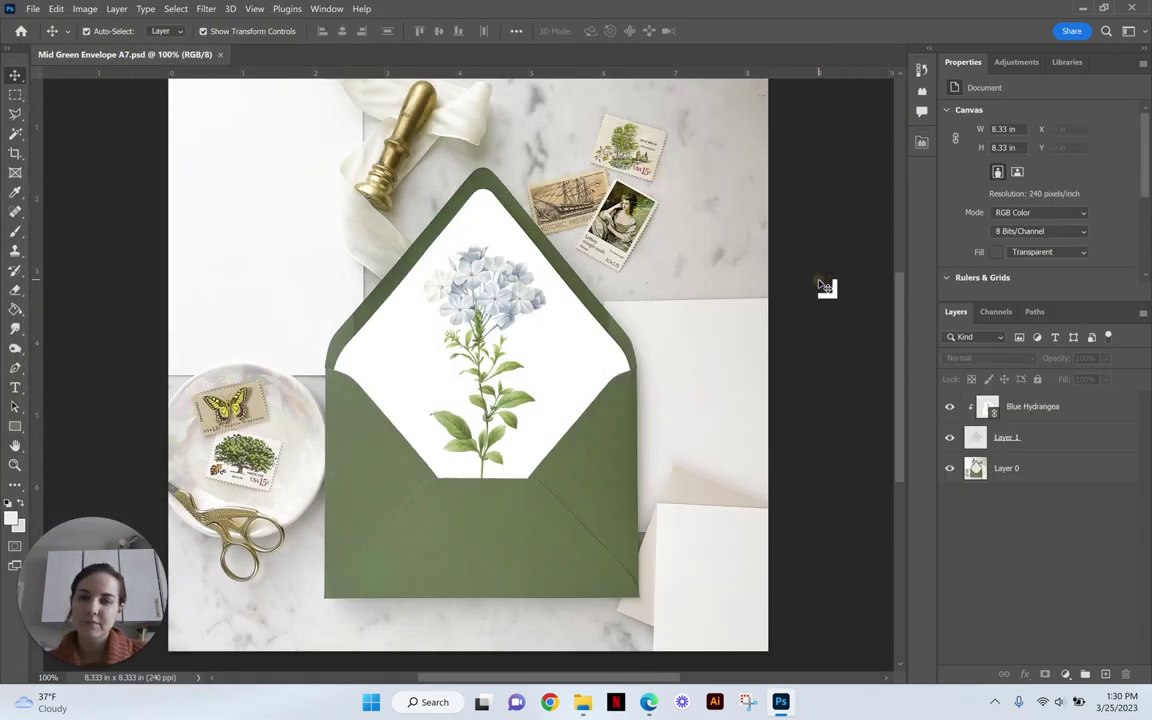
Relink the Blue Hydrangea liner layer to the pink Bougainvillea file, now 4.425 × 5.992 in.
right_click(1018, 406)
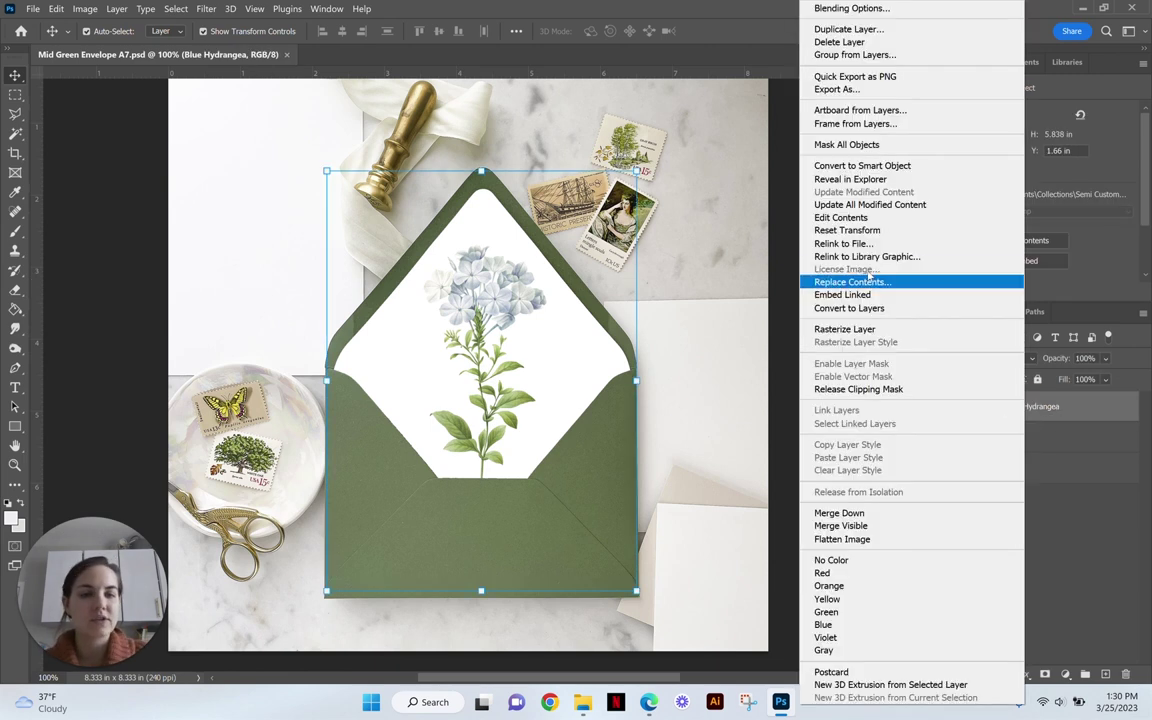
click(878, 243)
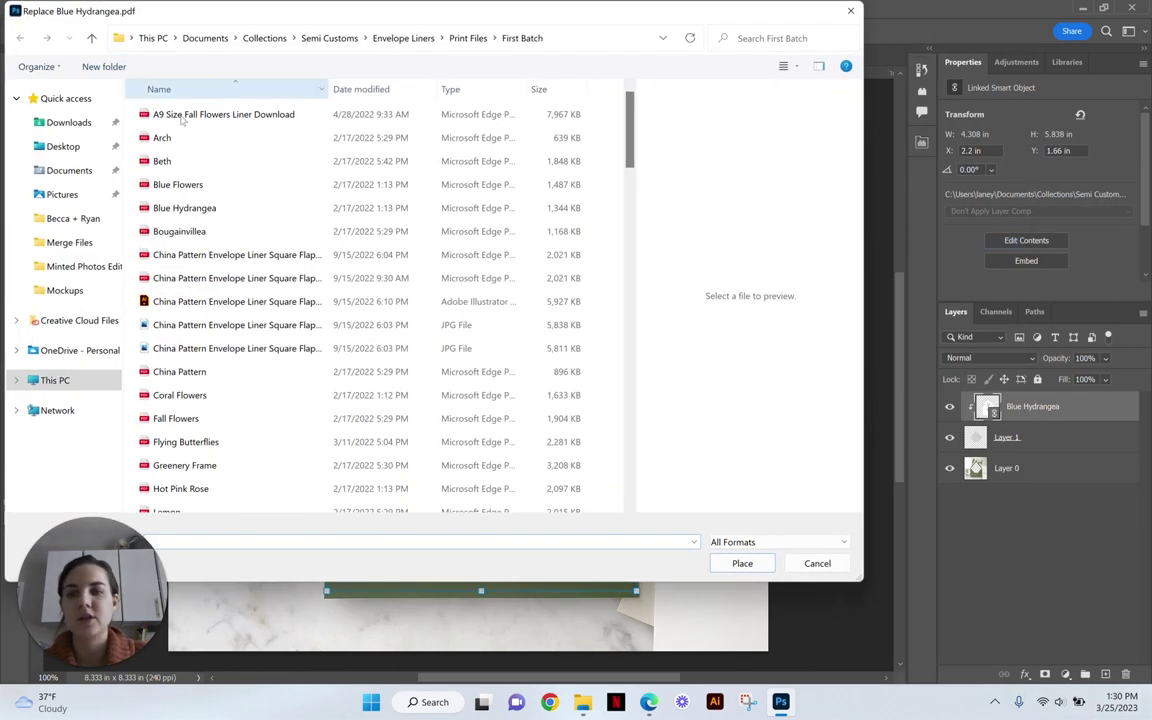
click(195, 233)
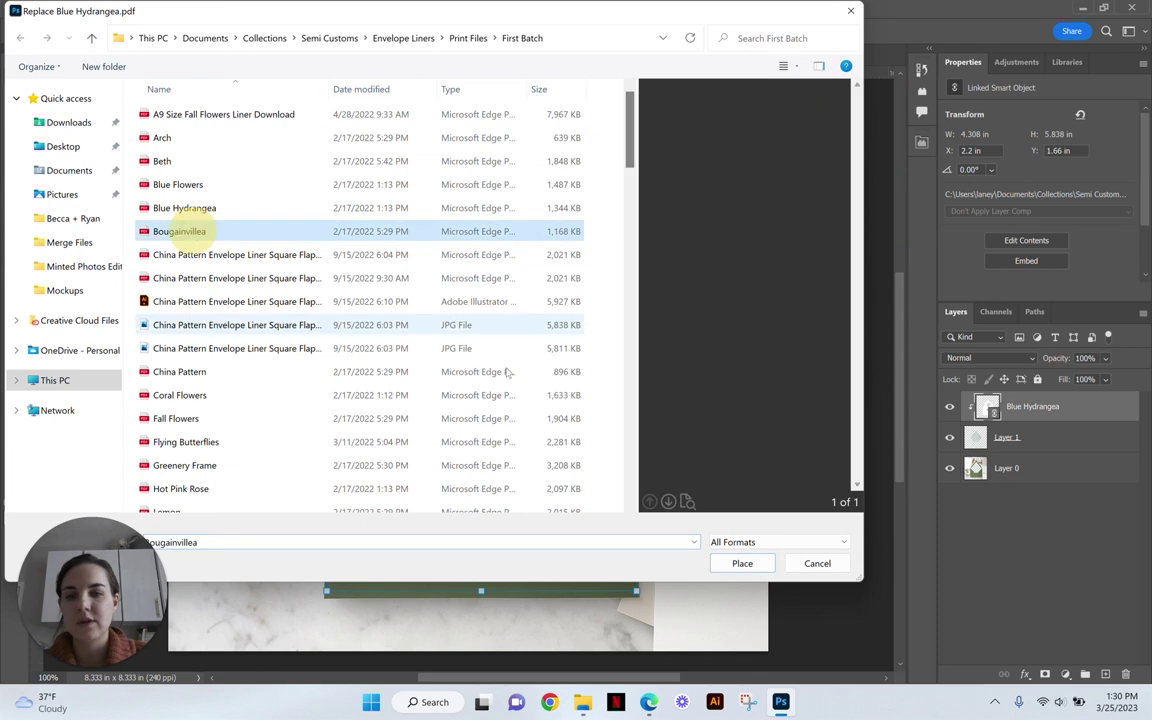
click(742, 563)
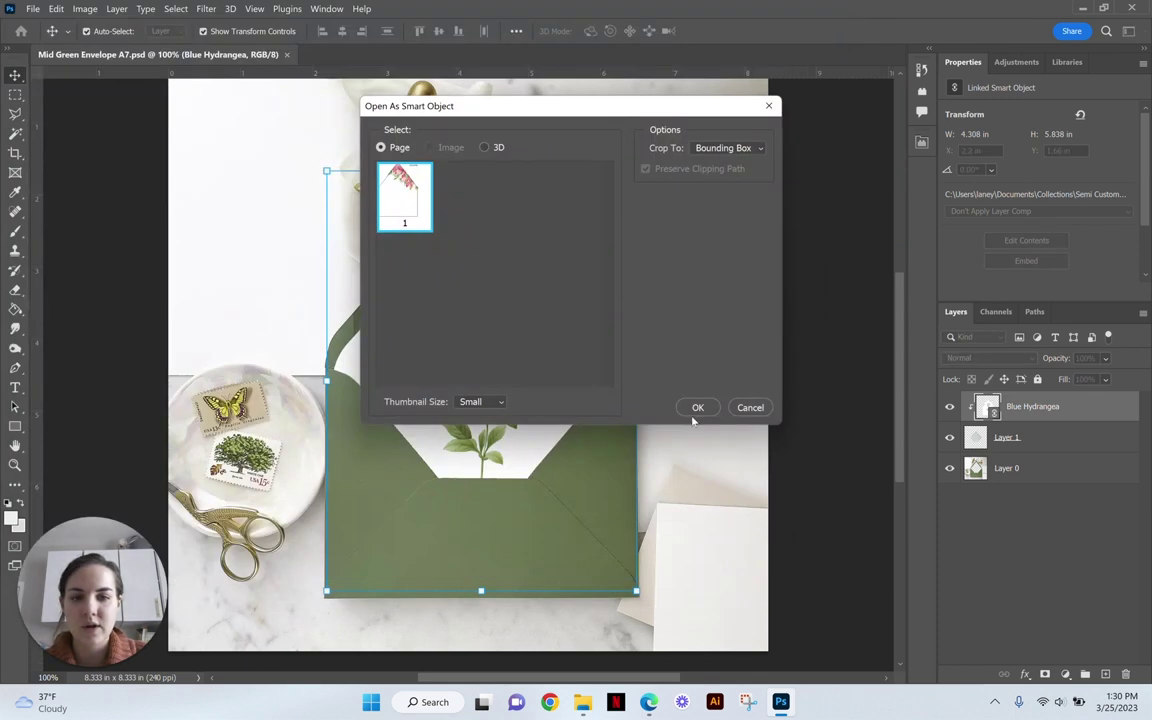
click(697, 408)
click(818, 338)
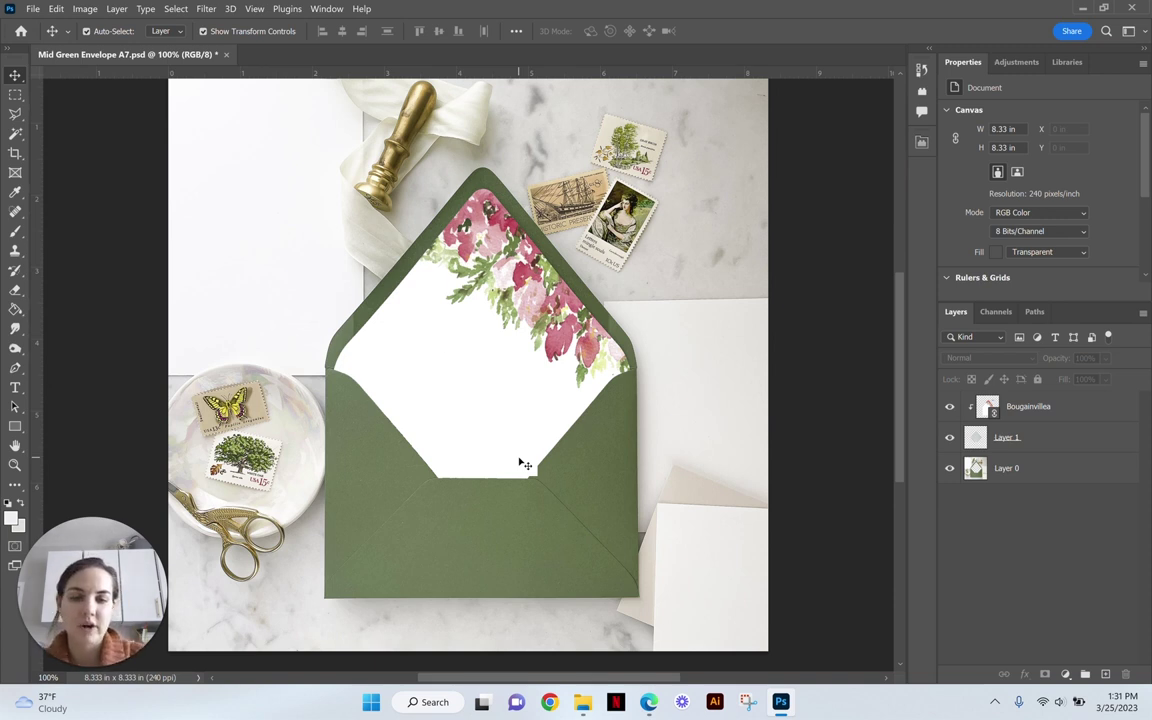
click(555, 402)
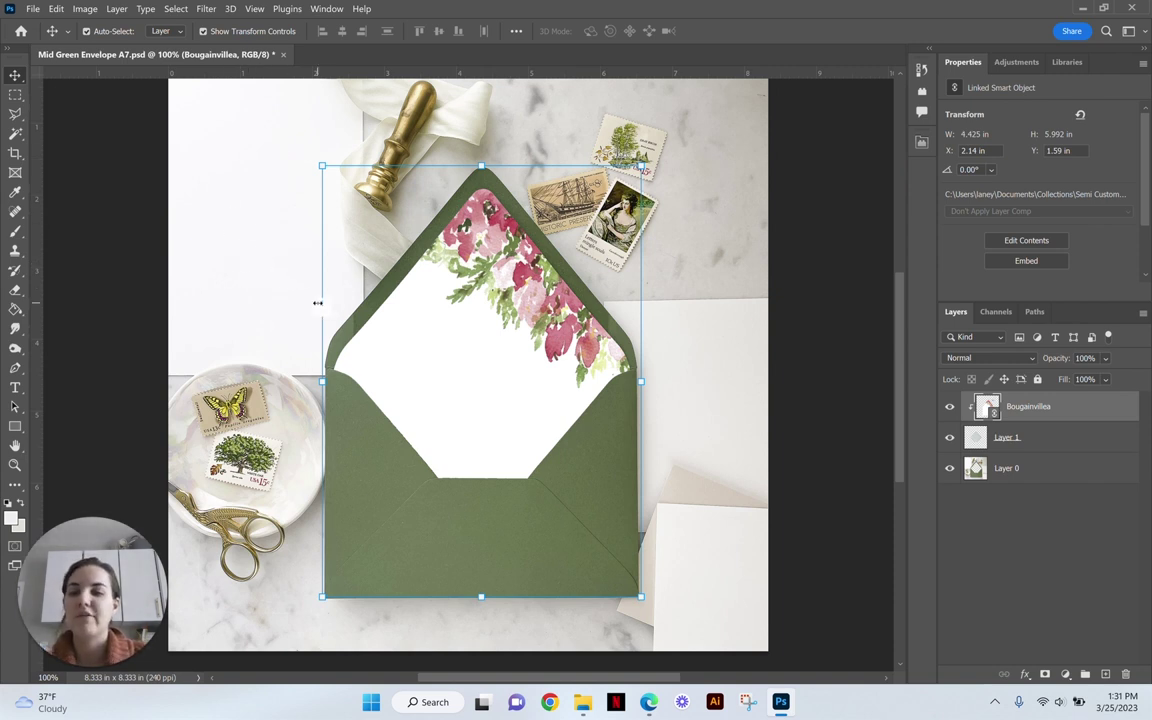
Lower the Bougainvillea liner layer's opacity to soften the pink design, then deselect it.
click(826, 420)
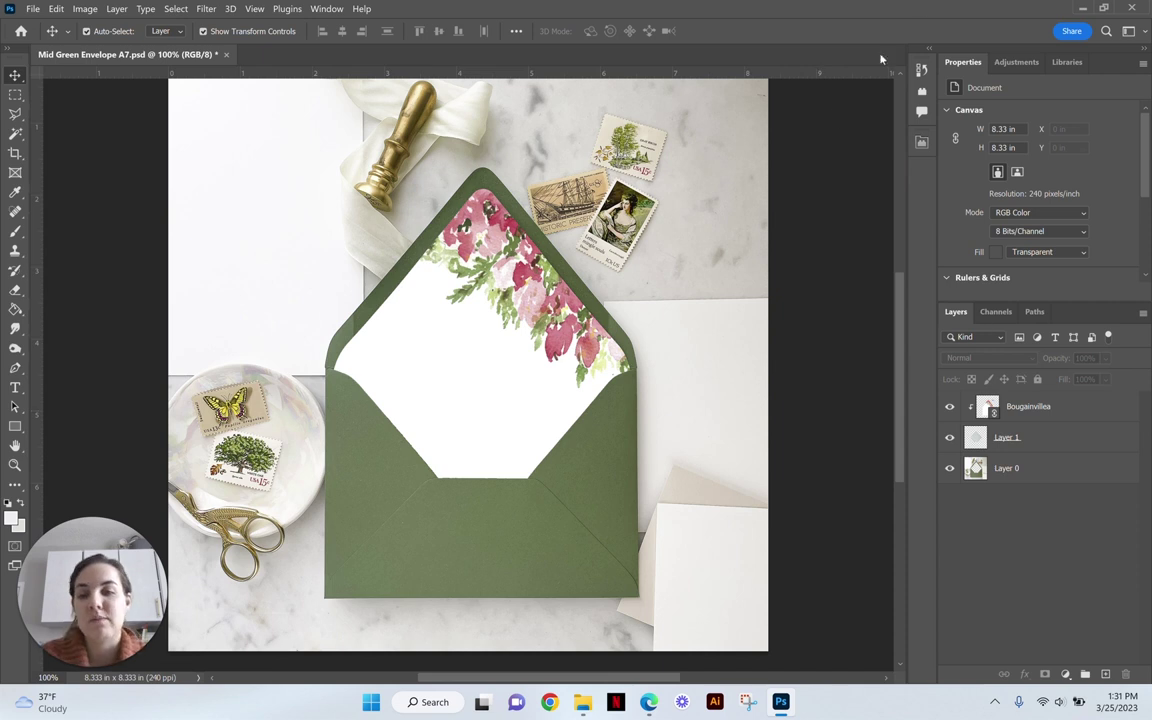
click(470, 345)
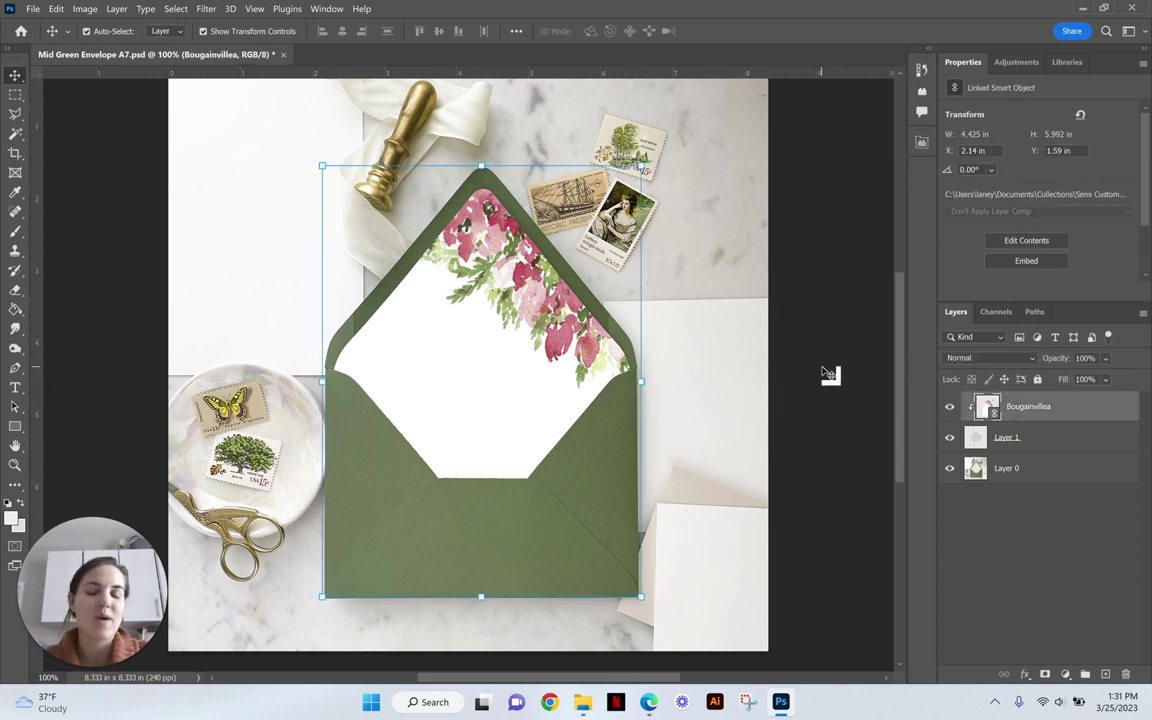
click(1105, 358)
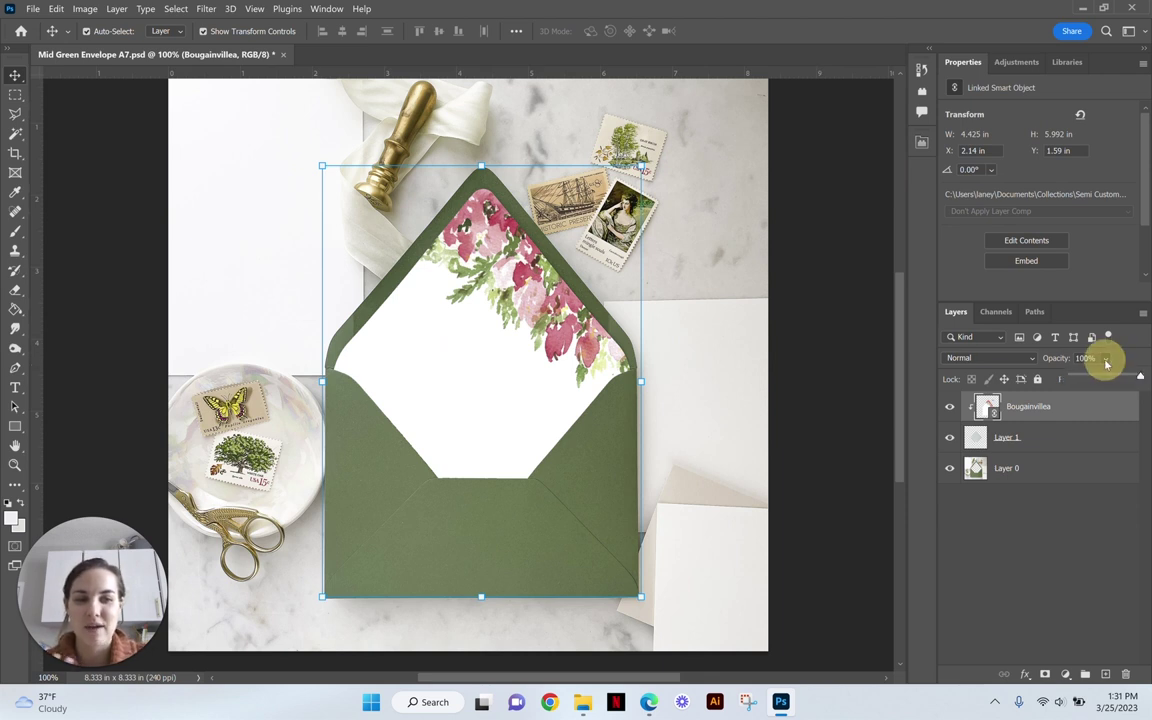
drag(1141, 379, 1128, 380)
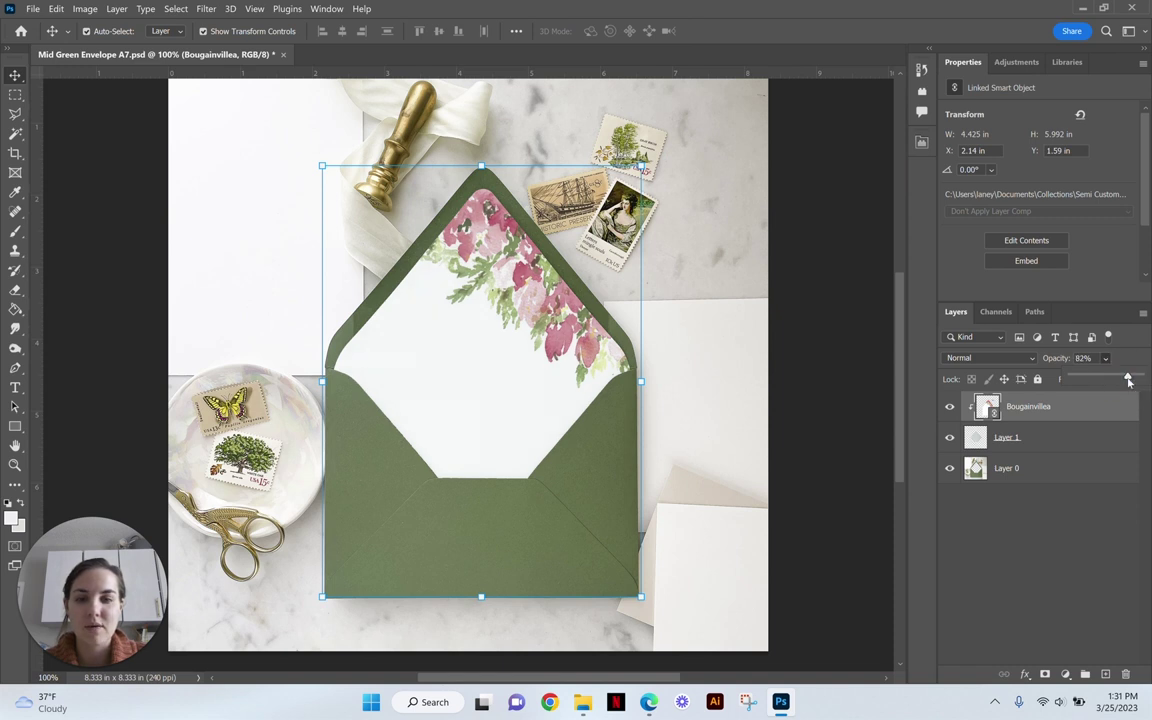
click(838, 362)
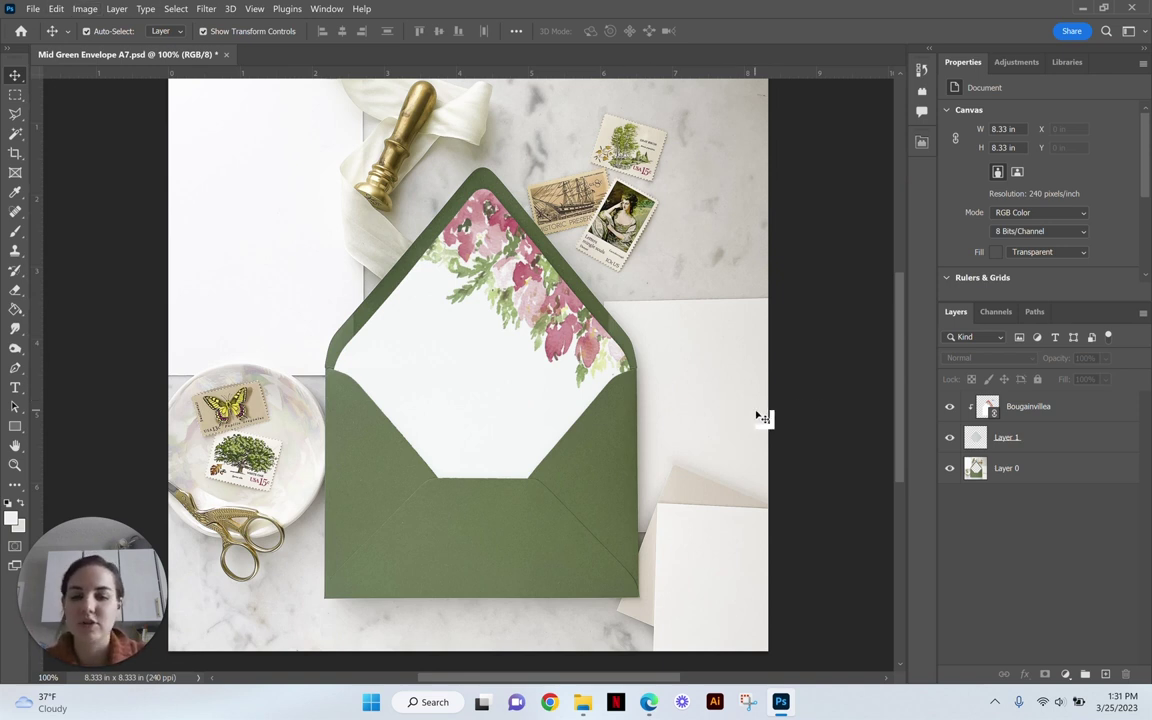
Make Layer 0 the active layer, then browse other envelope photos in File Explorer.
click(808, 405)
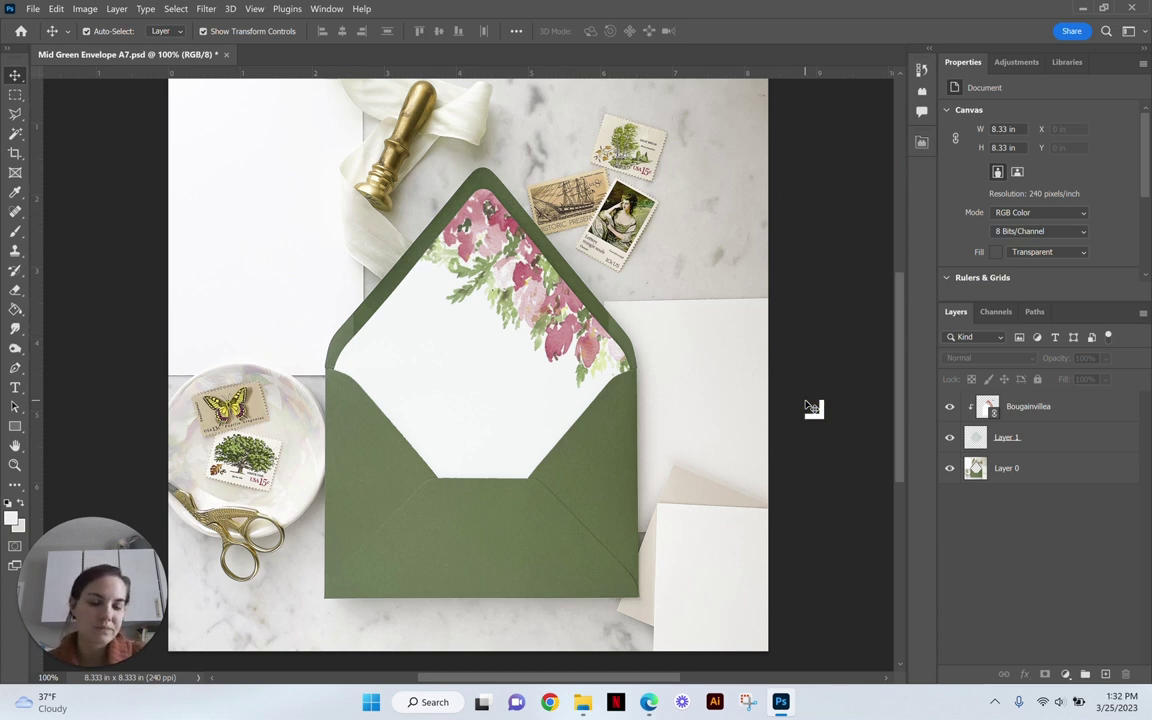
click(1026, 471)
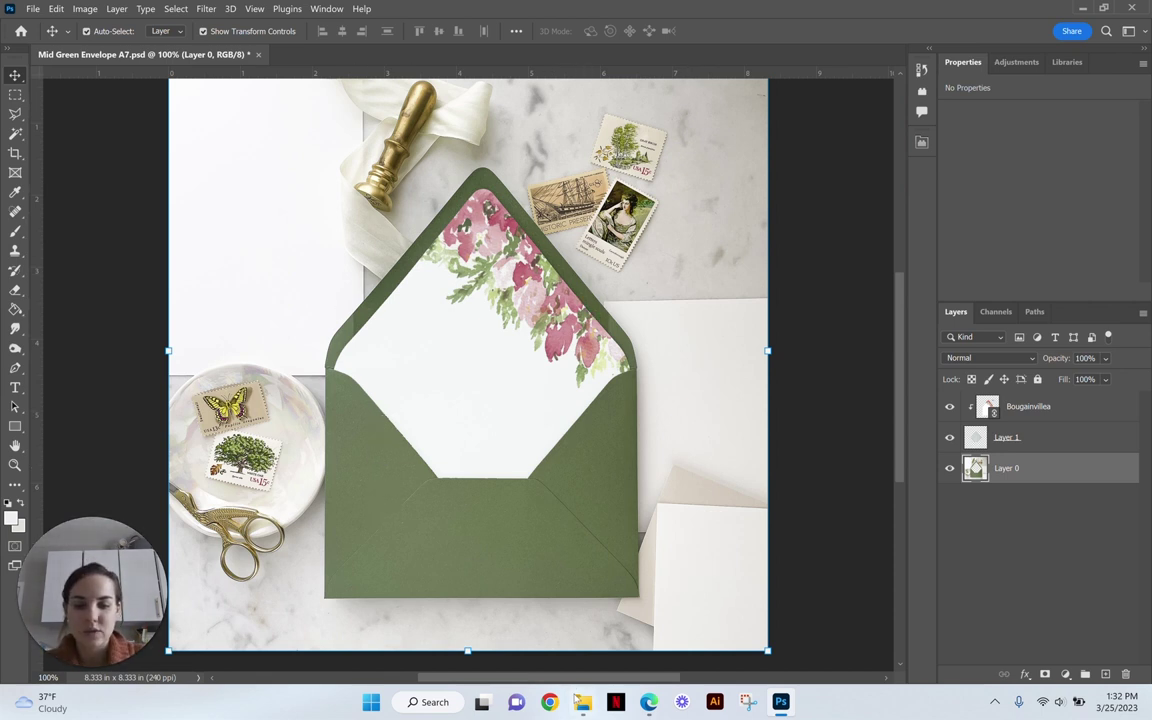
key(alt+Tab)
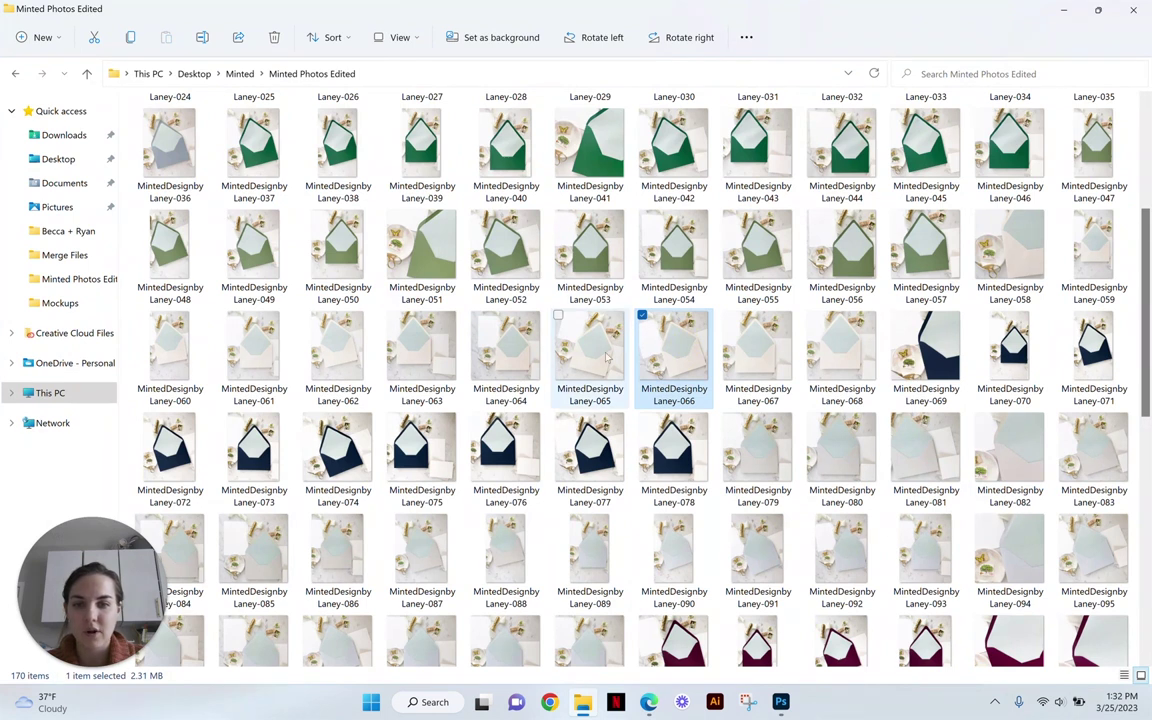
click(606, 357)
click(506, 345)
scroll(623, 367, down, 7)
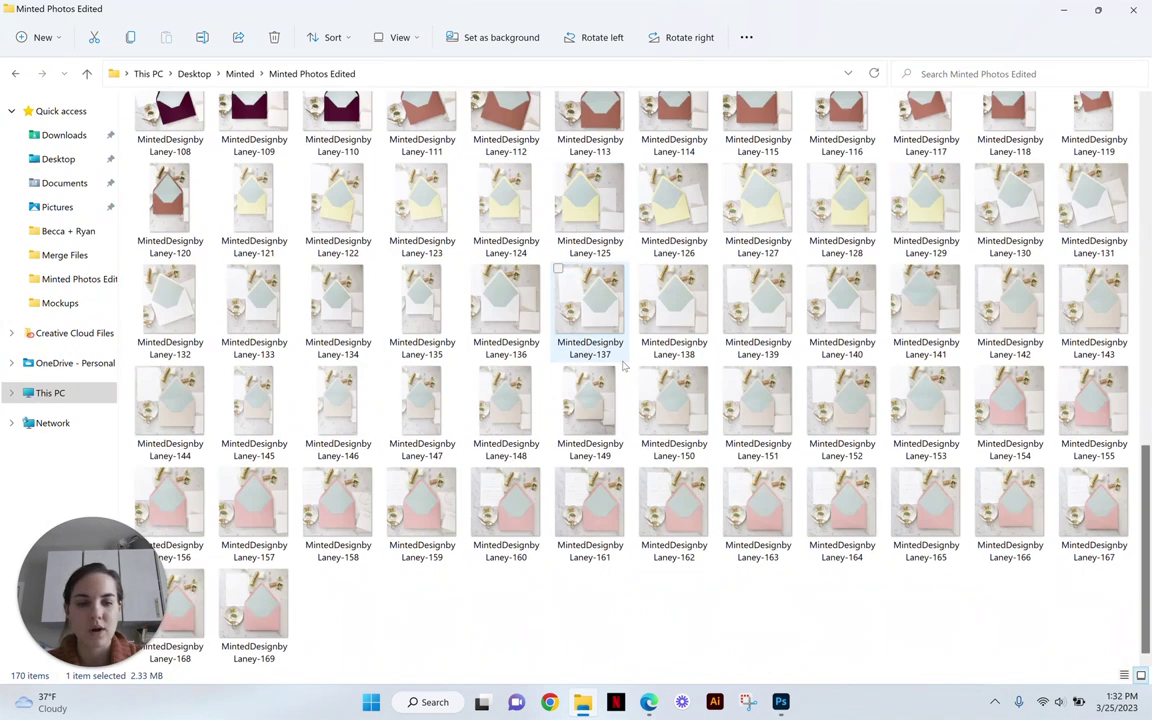
click(662, 398)
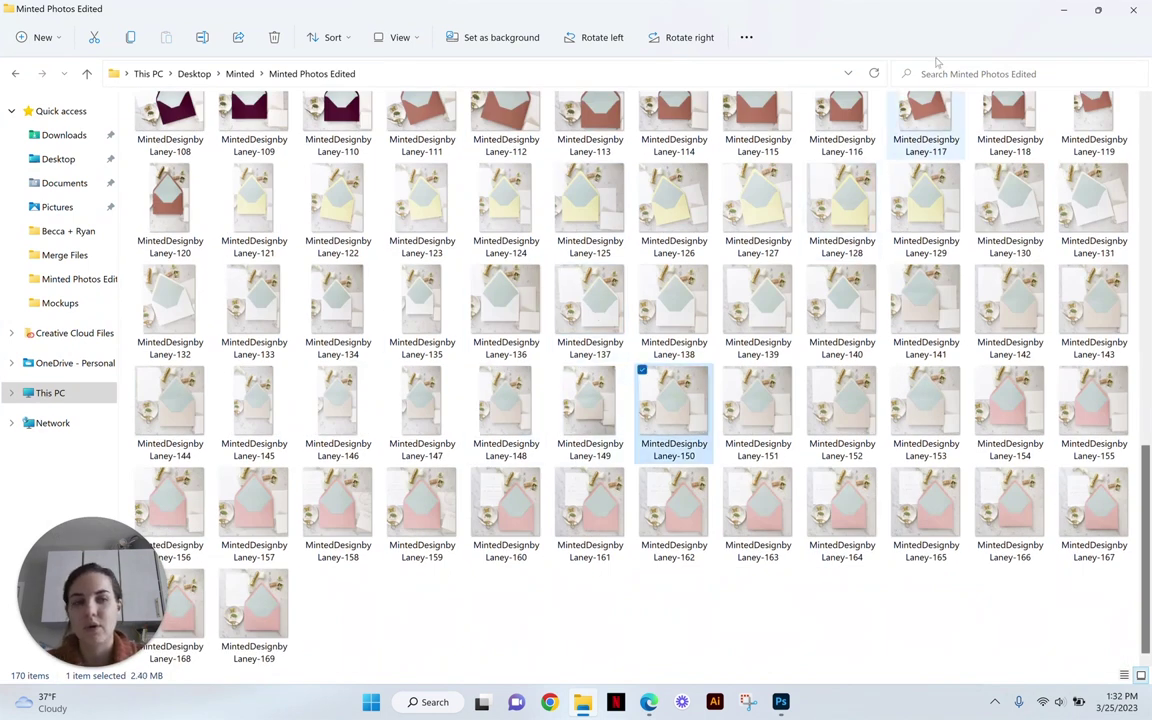
click(1062, 10)
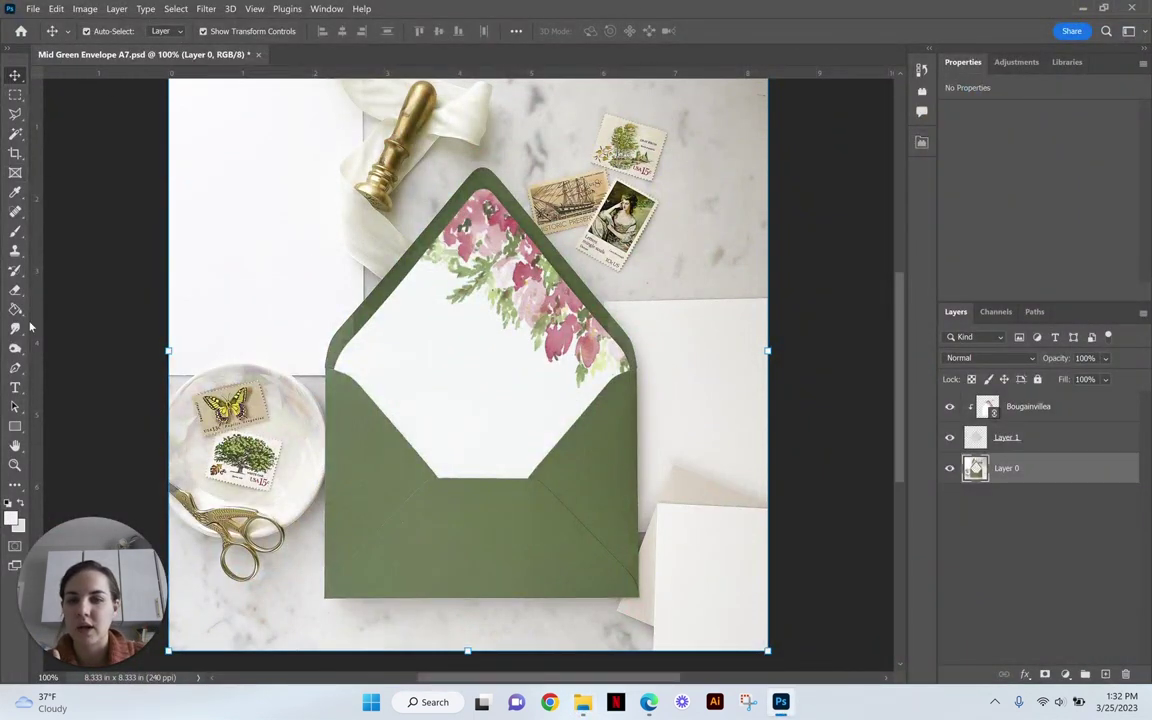
Use the Magic Wand to select the green envelope body plus its flap border on Layer 0.
click(950, 437)
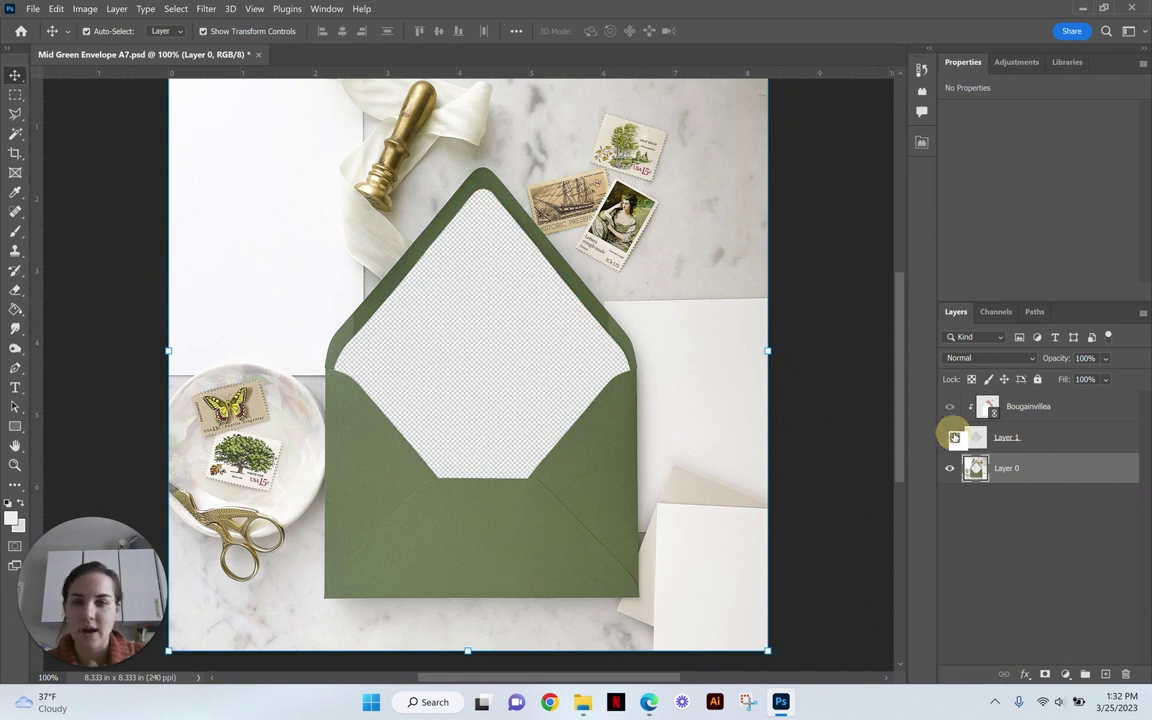
click(950, 437)
click(15, 134)
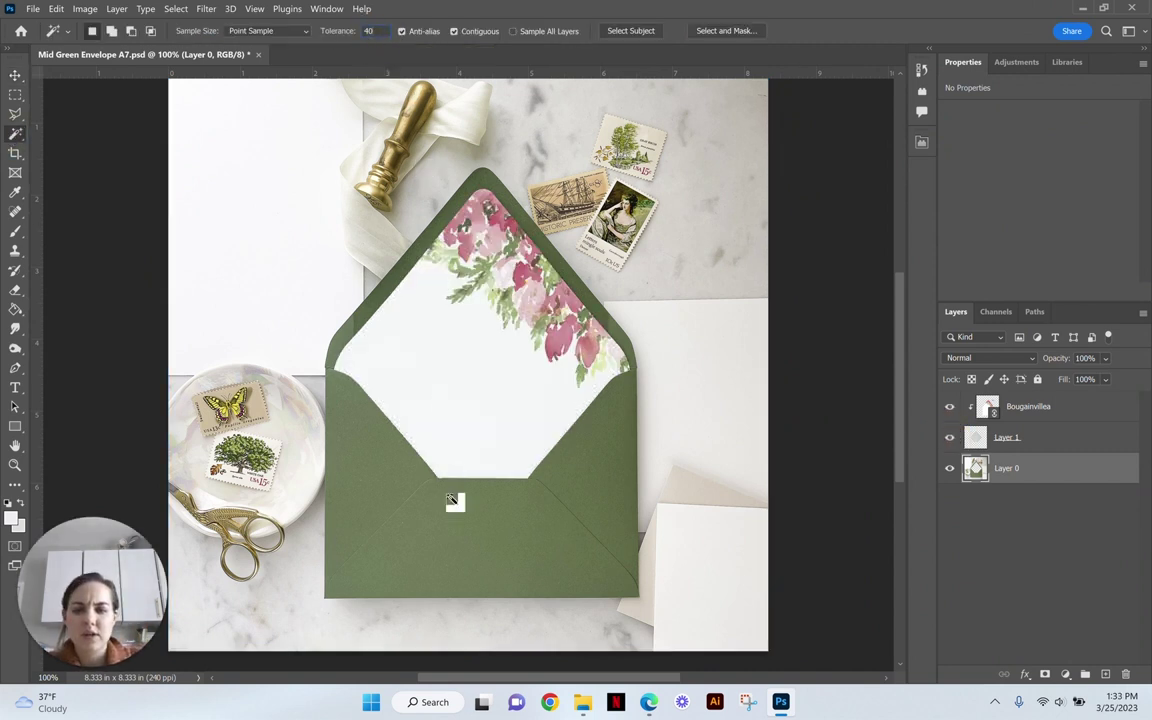
click(422, 545)
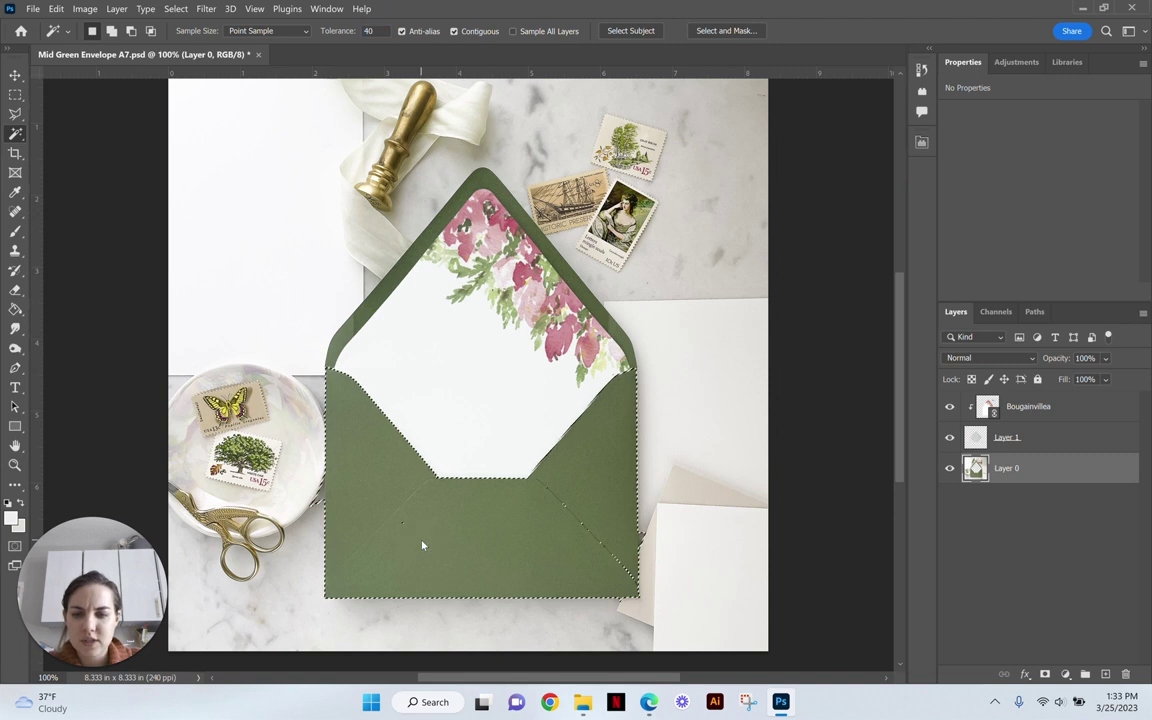
shift+click(567, 508)
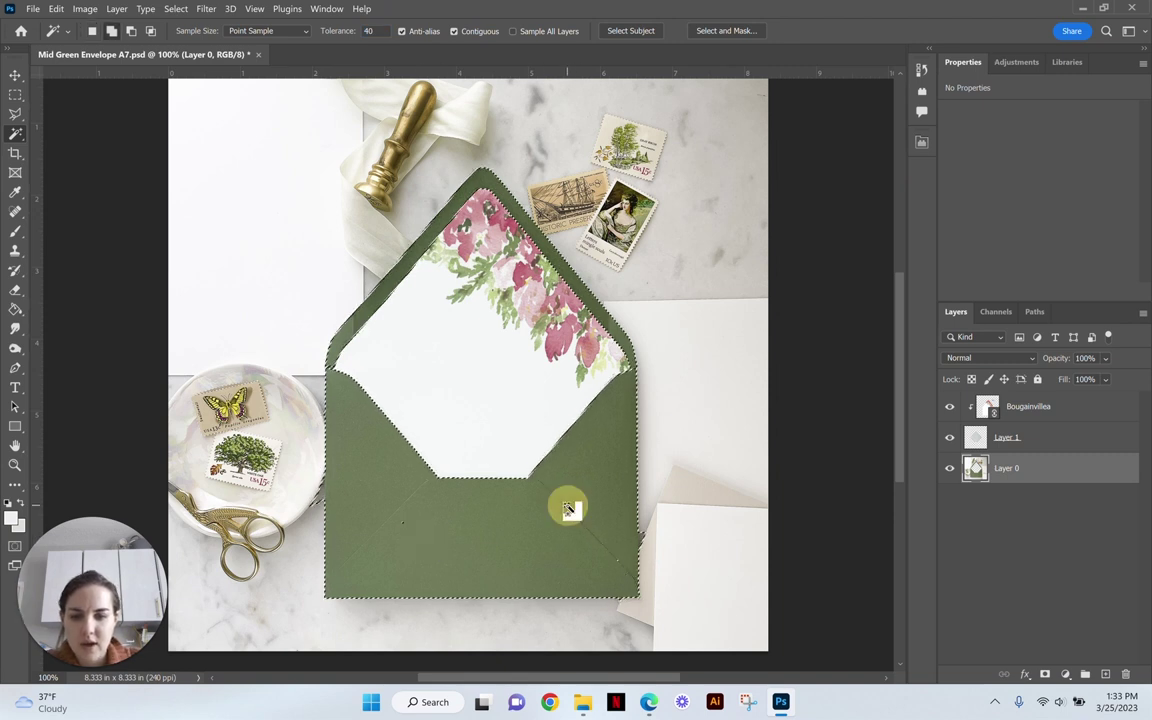
click(402, 521)
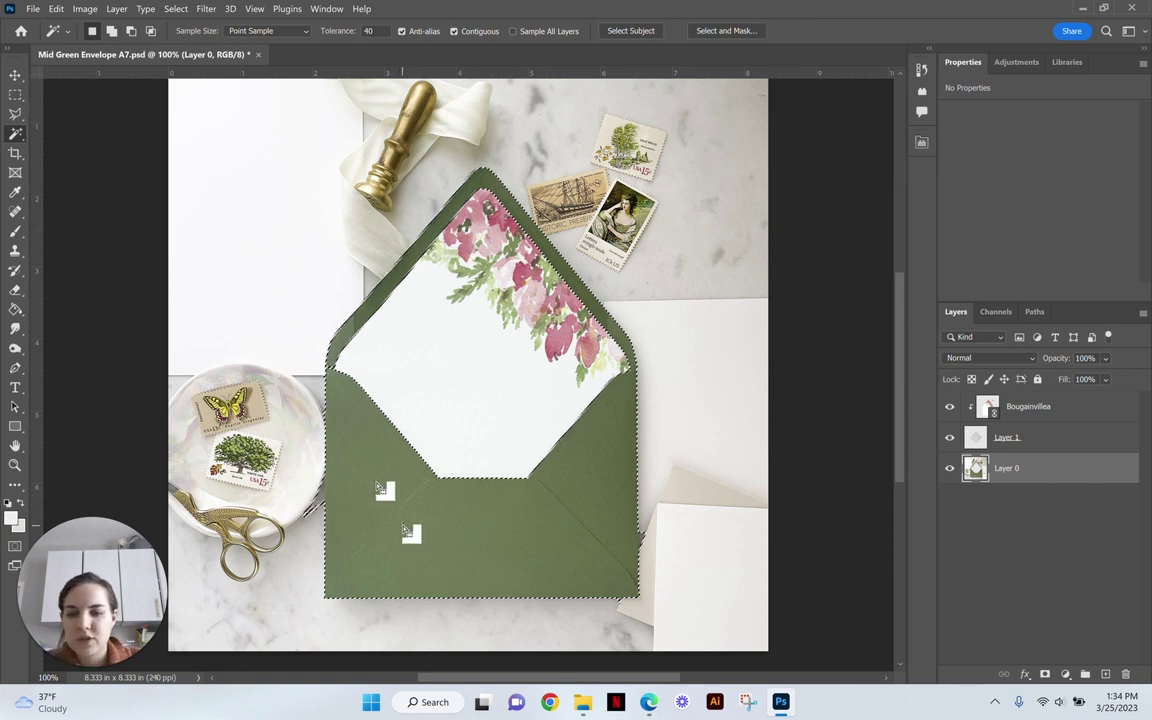
click(16, 94)
click(417, 535)
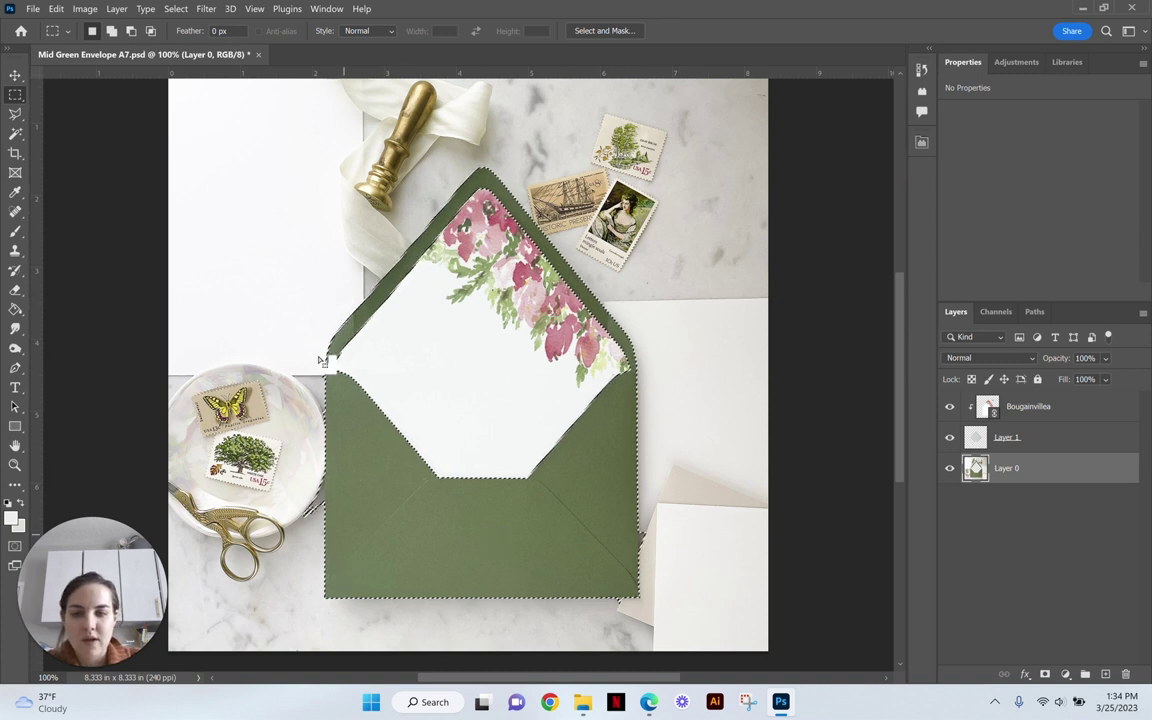
click(90, 9)
Cut the selected envelope onto its own layer, Layer 2, and check the cut.
mouse_move(117, 9)
mouse_move(150, 22)
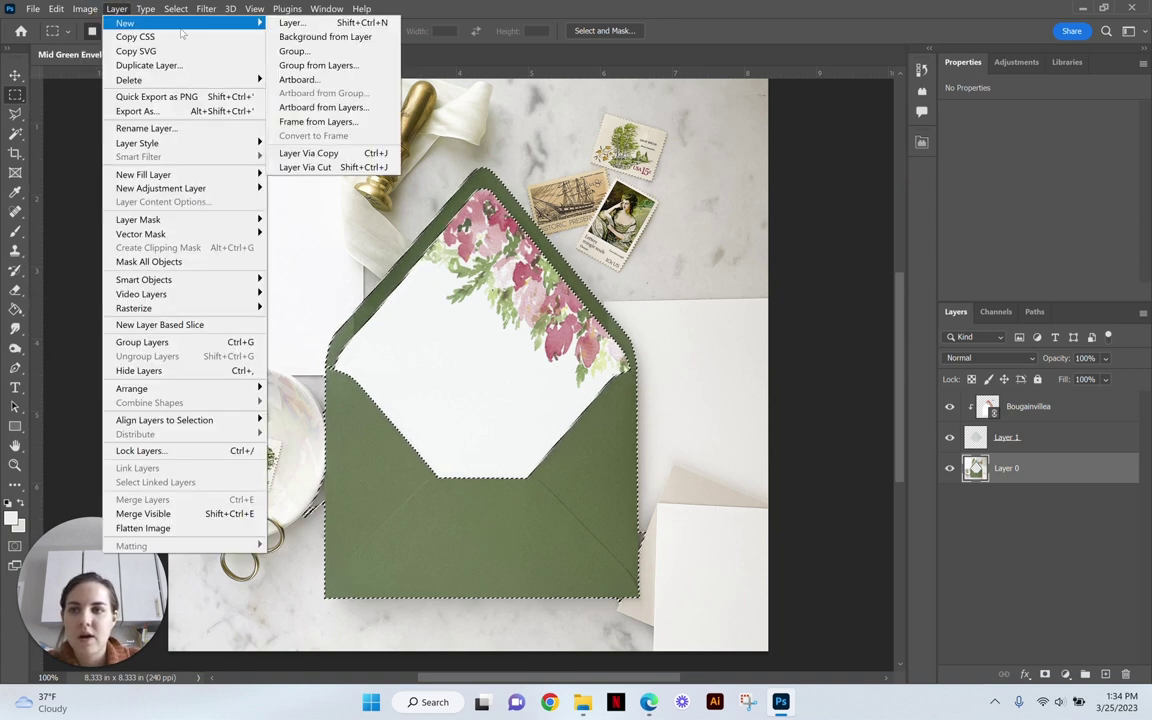
click(322, 168)
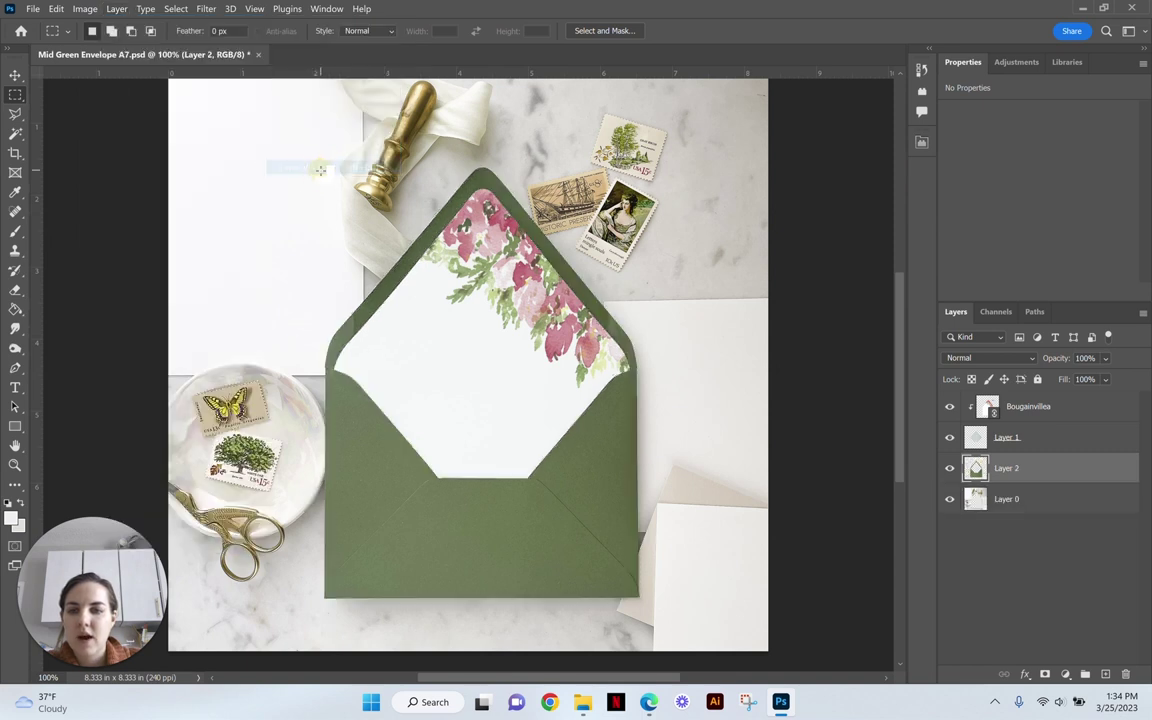
click(951, 468)
click(951, 468)
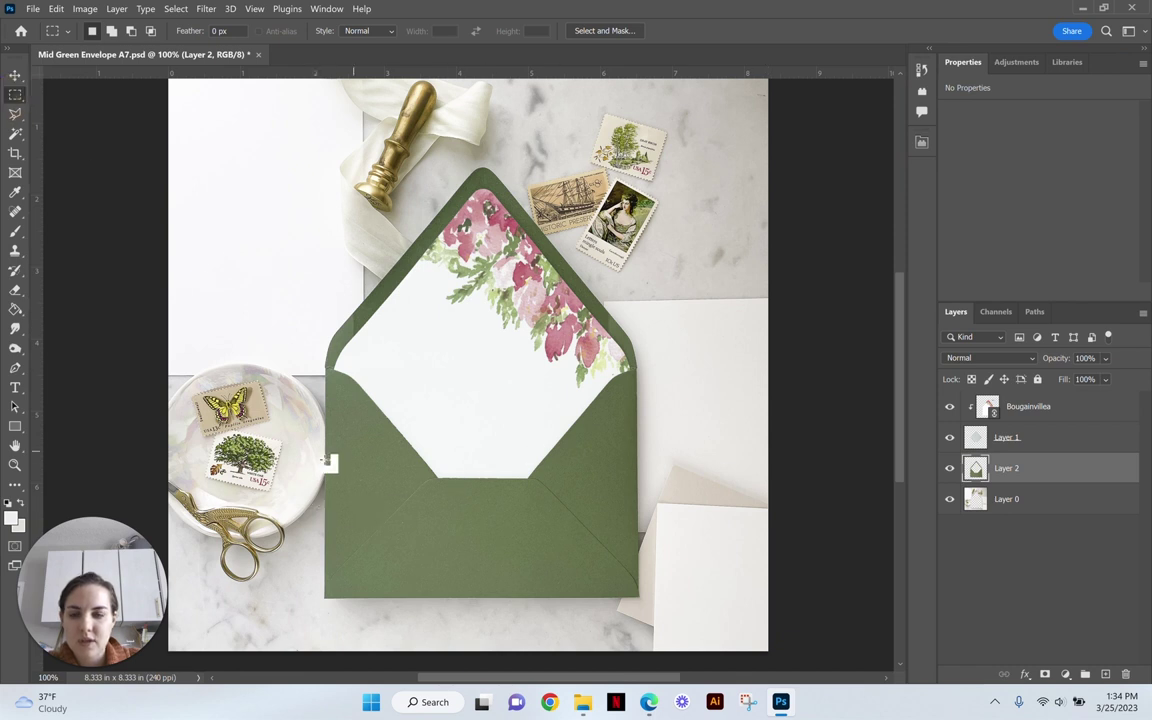
Cut a small background patch beside the envelope onto its own layer, Layer 3.
drag(286, 463, 326, 535)
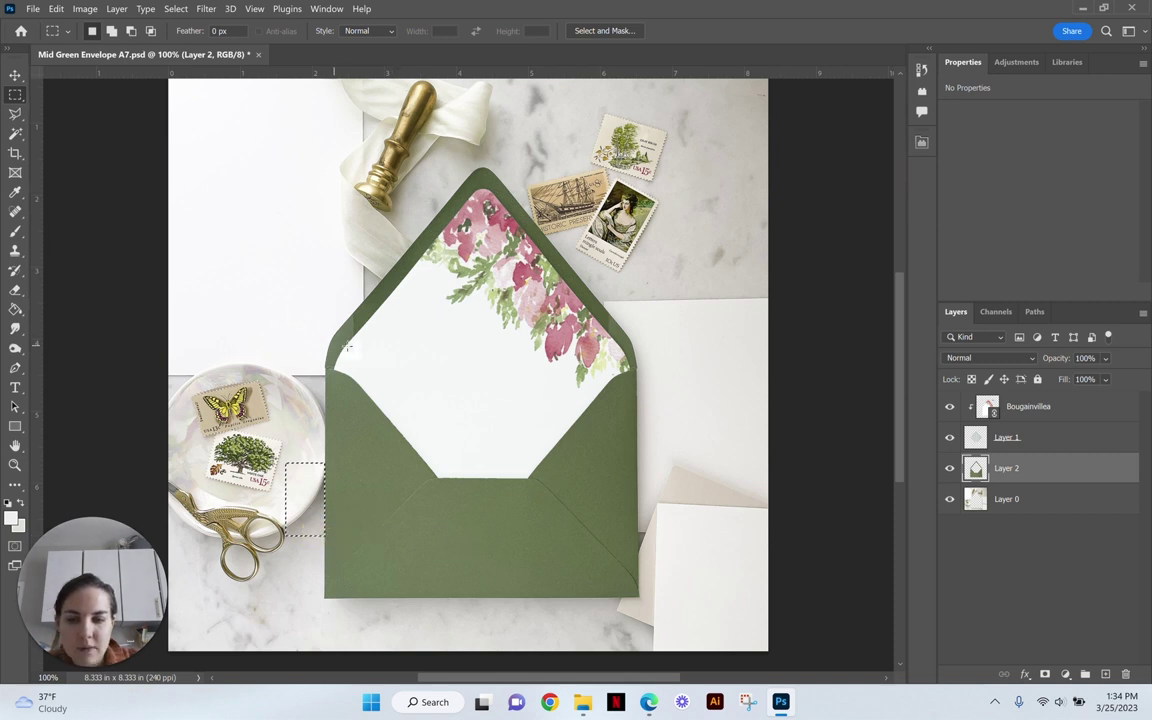
click(116, 8)
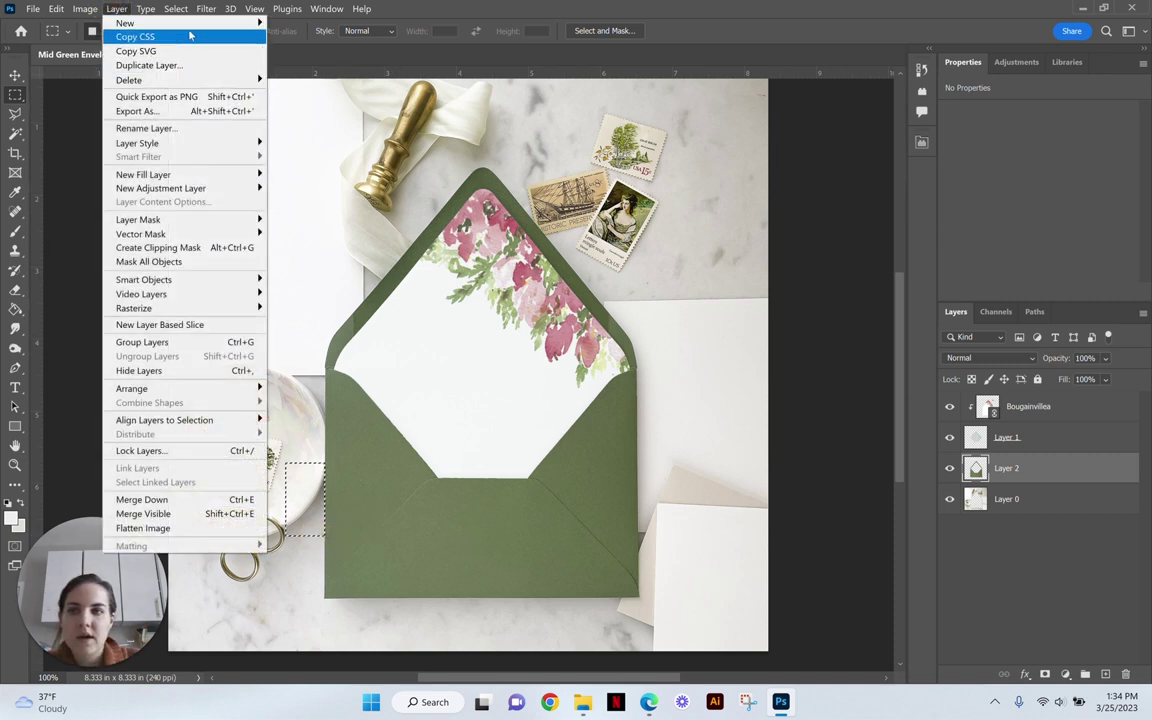
mouse_move(257, 29)
click(302, 166)
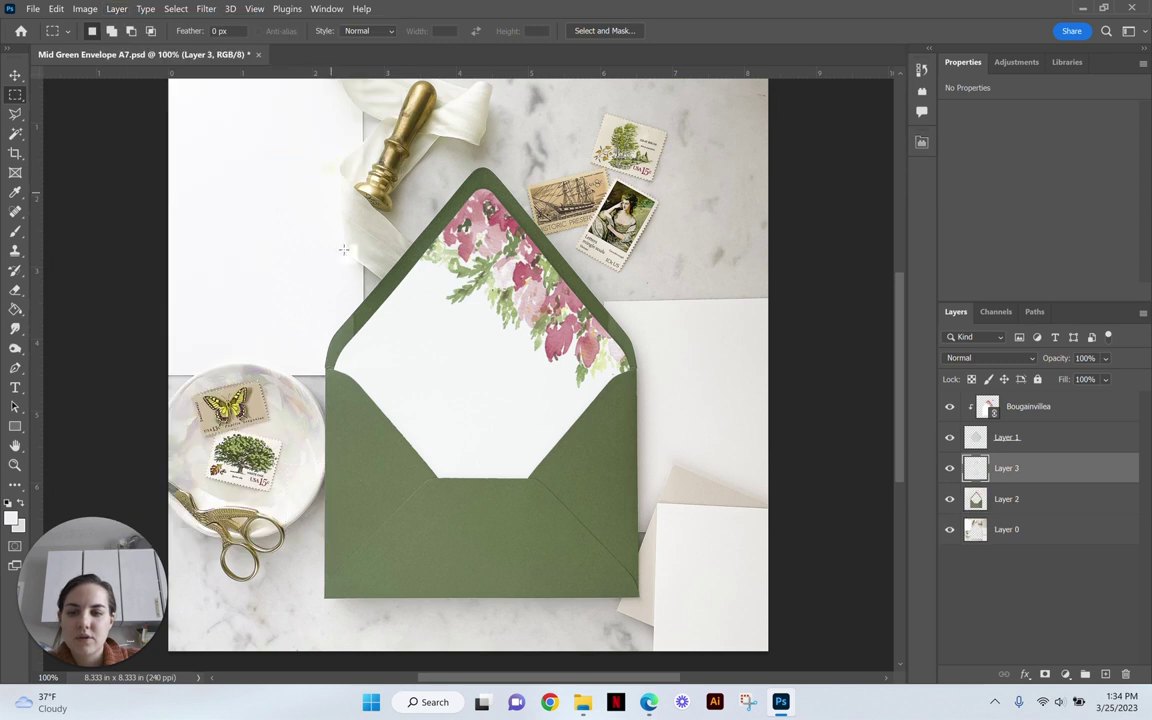
Merge Layer 3 with a new empty layer, then merge it down into Layer 0.
click(15, 74)
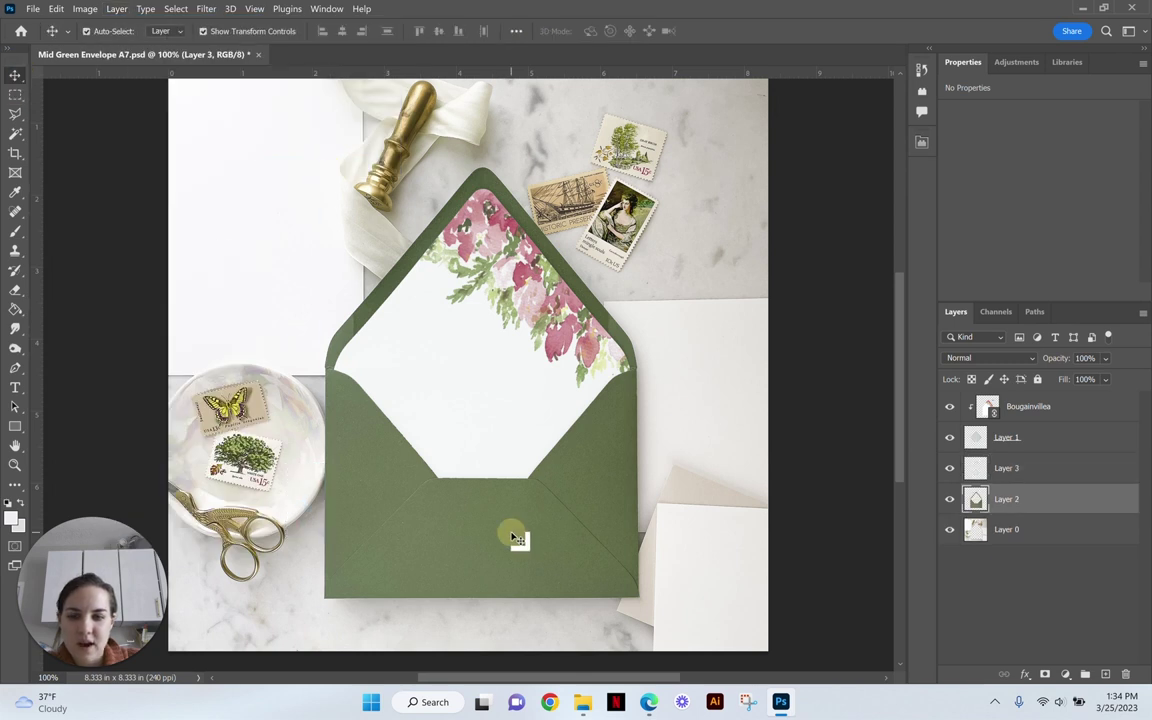
click(465, 480)
click(15, 94)
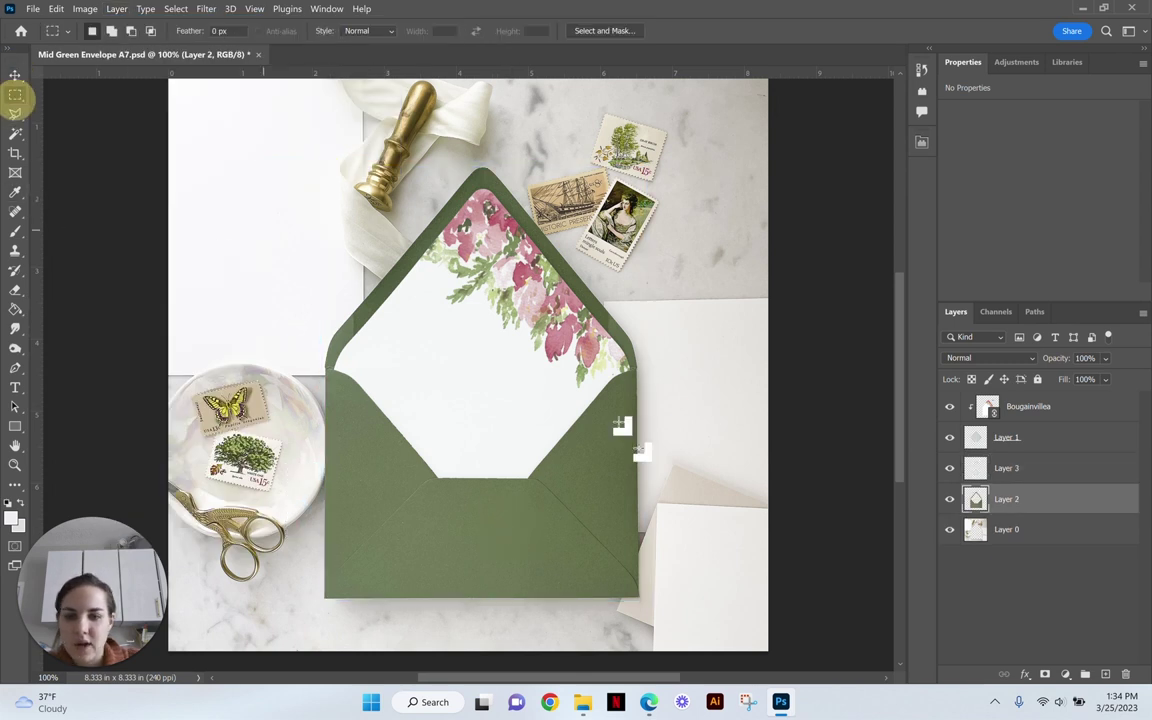
click(1105, 674)
mouse_move(1006, 499)
mouse_down()
mouse_move(1036, 566)
mouse_move(1020, 468)
mouse_move(1019, 547)
mouse_move(1012, 522)
mouse_up()
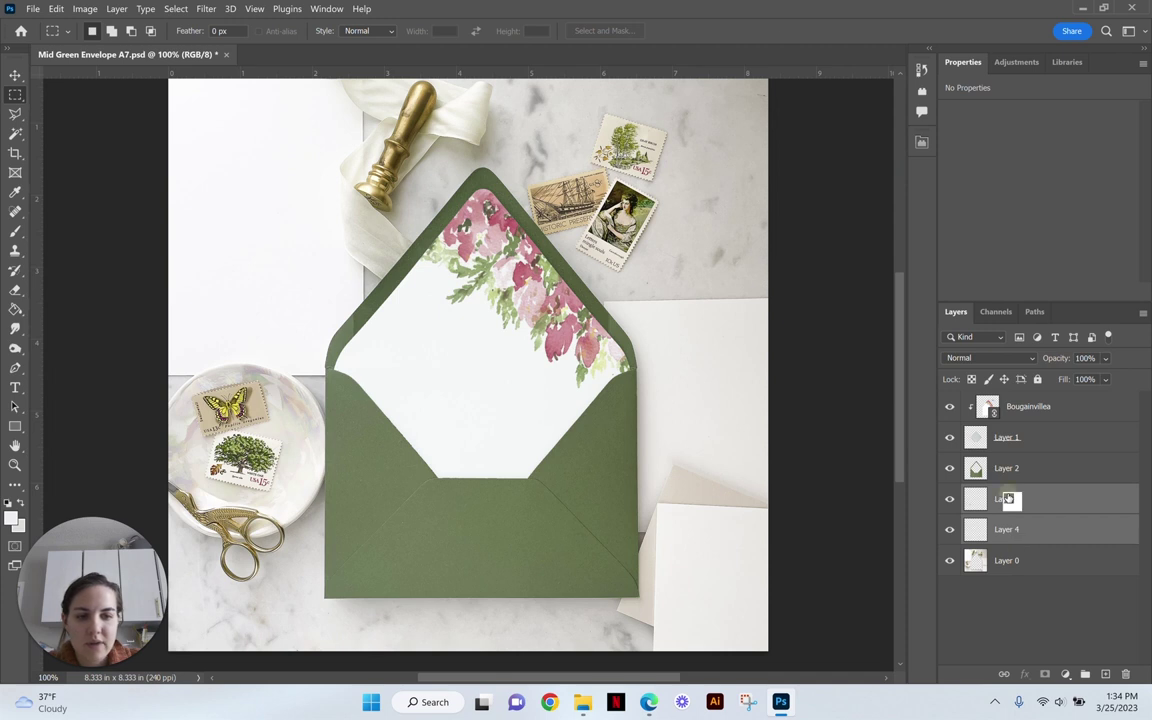
right_click(1010, 522)
click(888, 492)
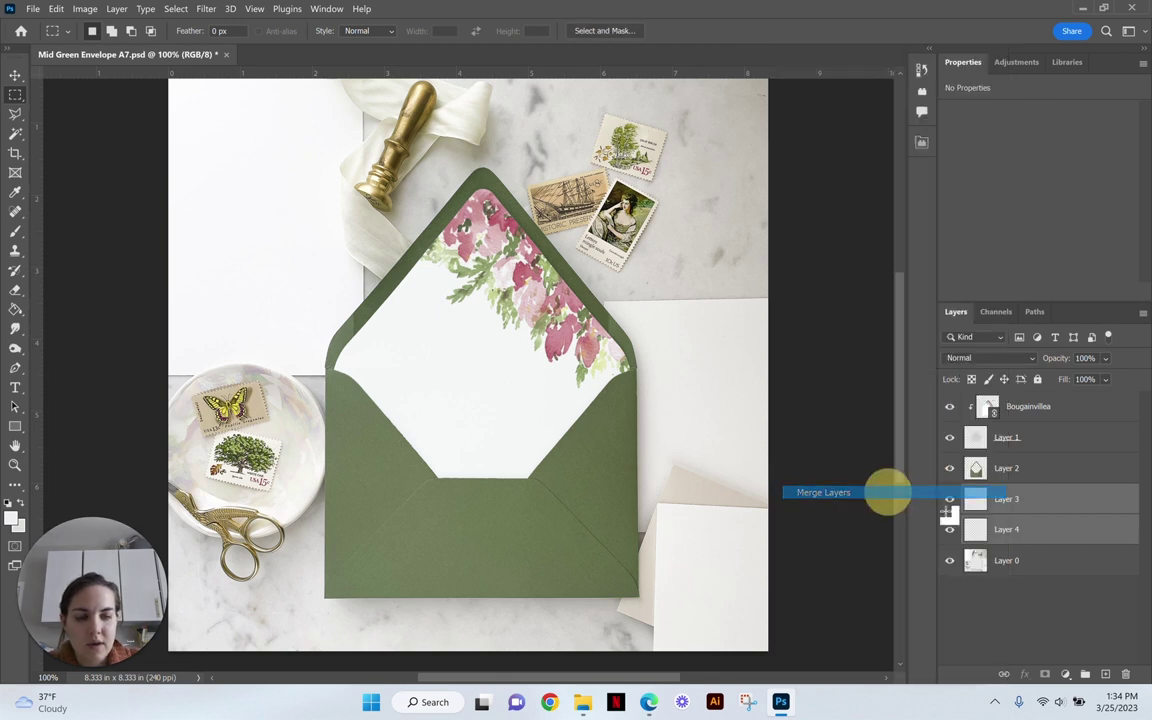
right_click(1035, 500)
click(883, 493)
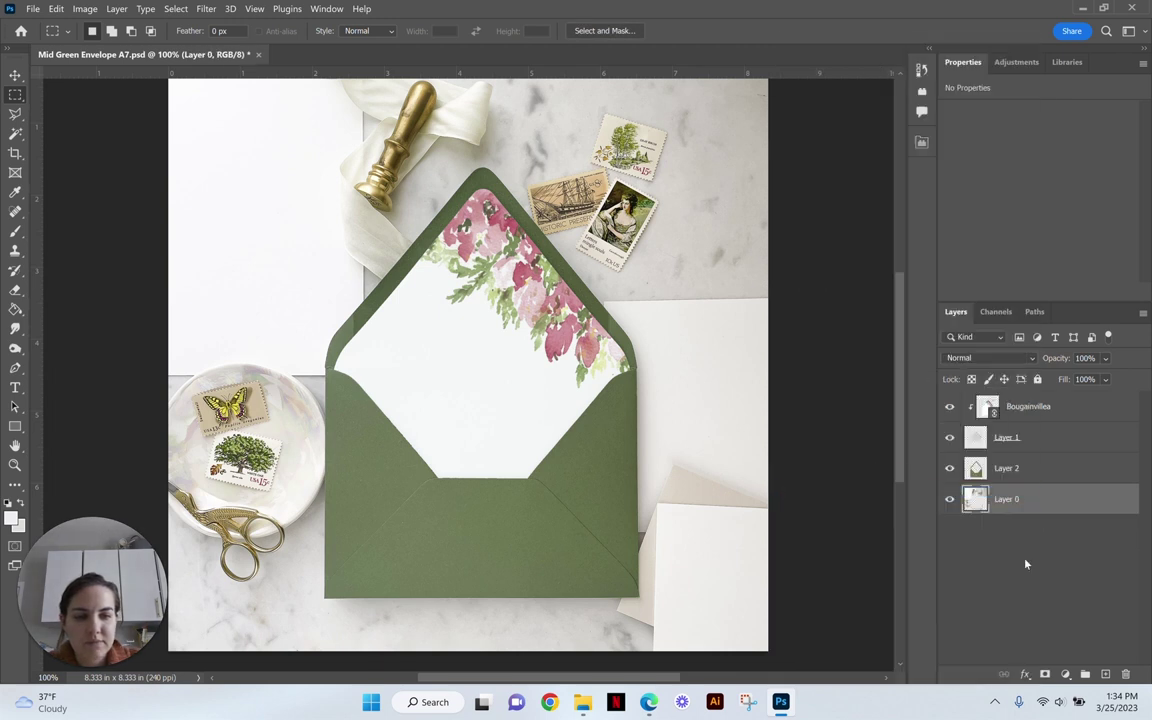
Toggle the envelope layer to check the cut-out, then select Layer 2.
click(949, 469)
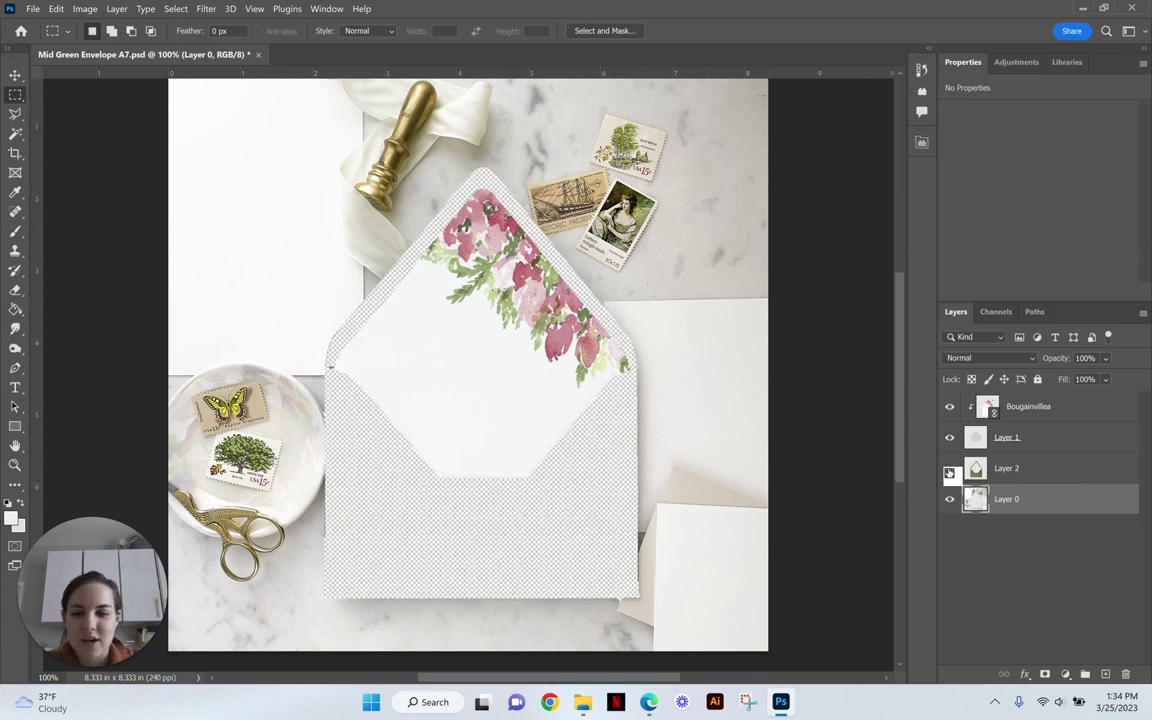
click(949, 469)
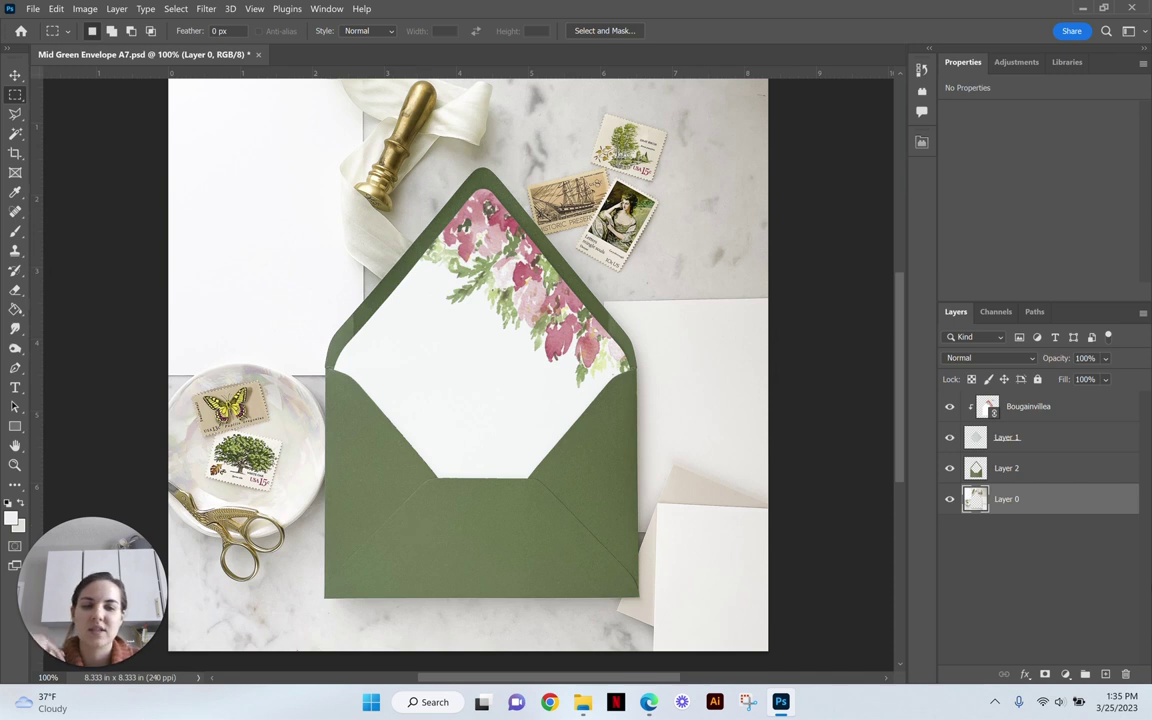
click(1017, 467)
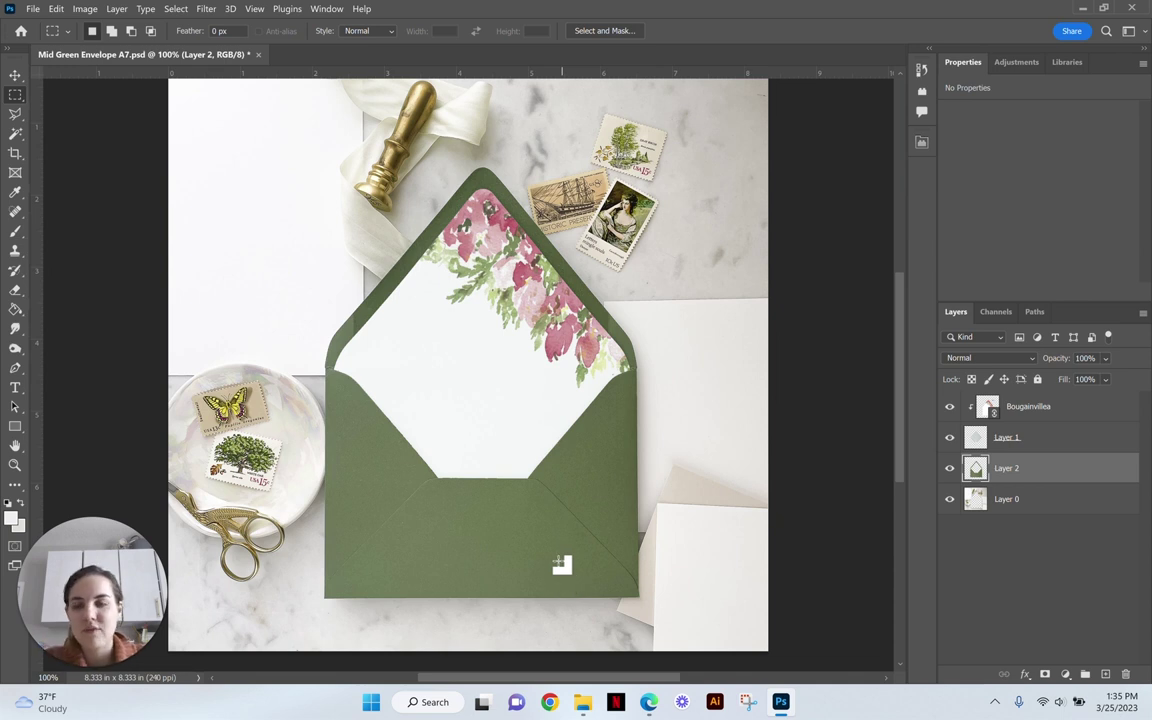
Add a Hue/Saturation adjustment layer clipped to Layer 2 using the previous-layer clipping mask.
click(85, 9)
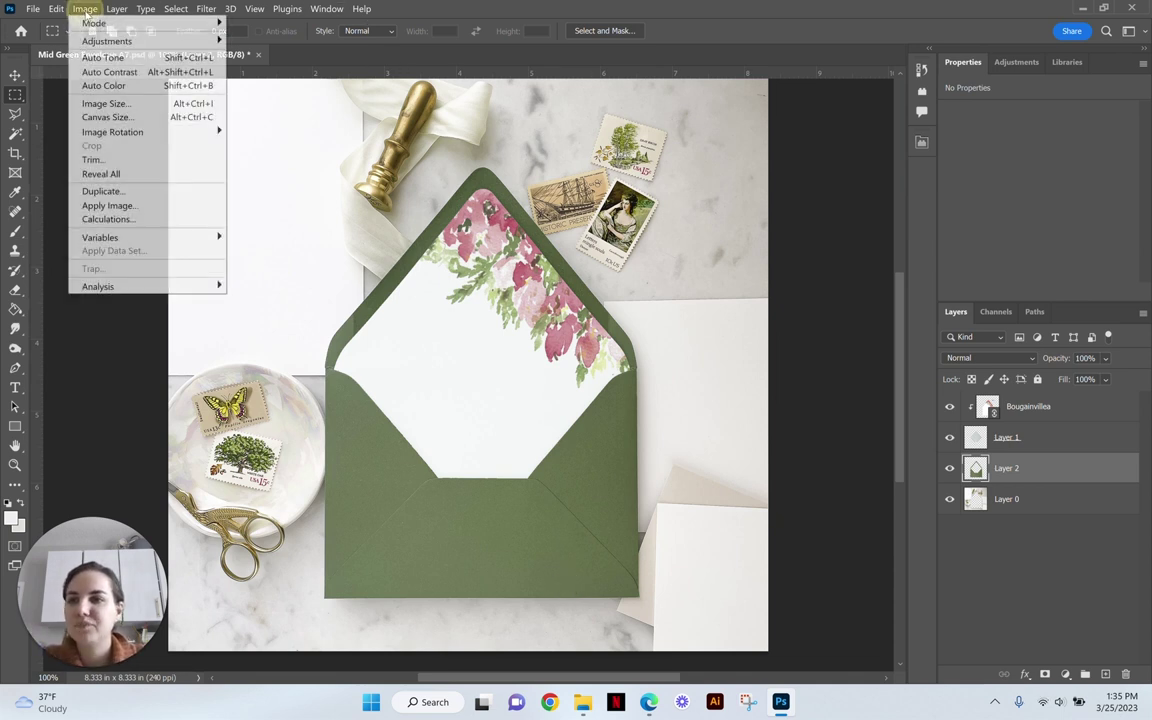
click(85, 9)
click(116, 9)
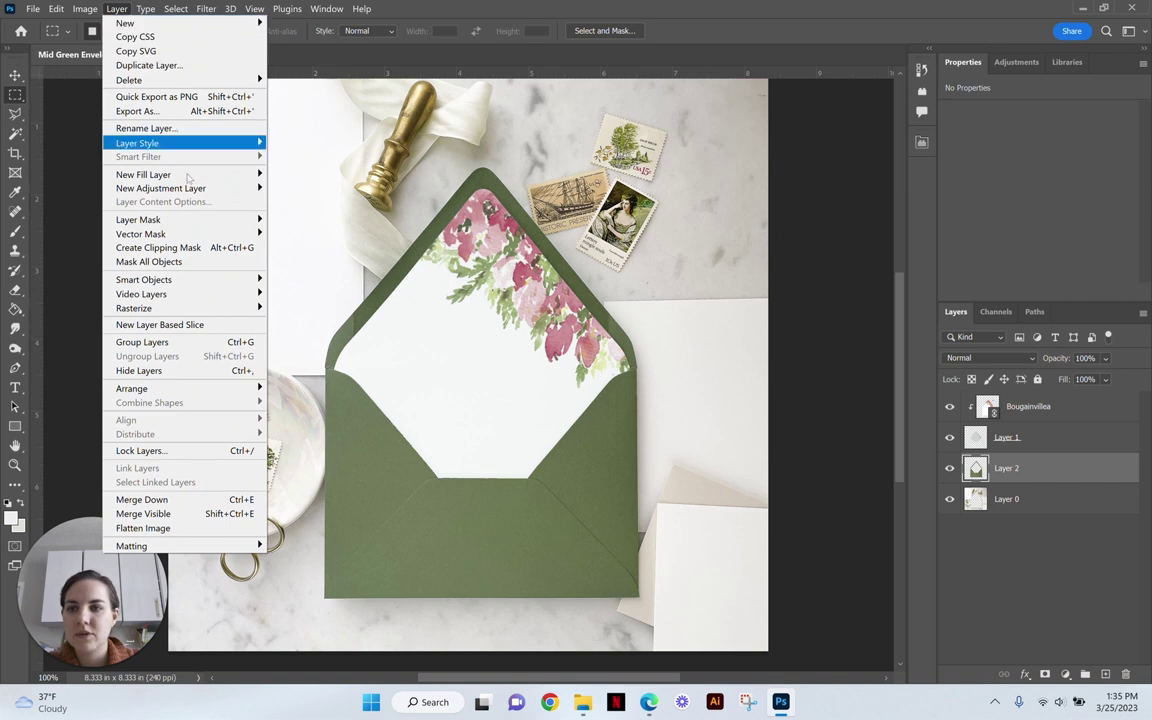
mouse_move(178, 187)
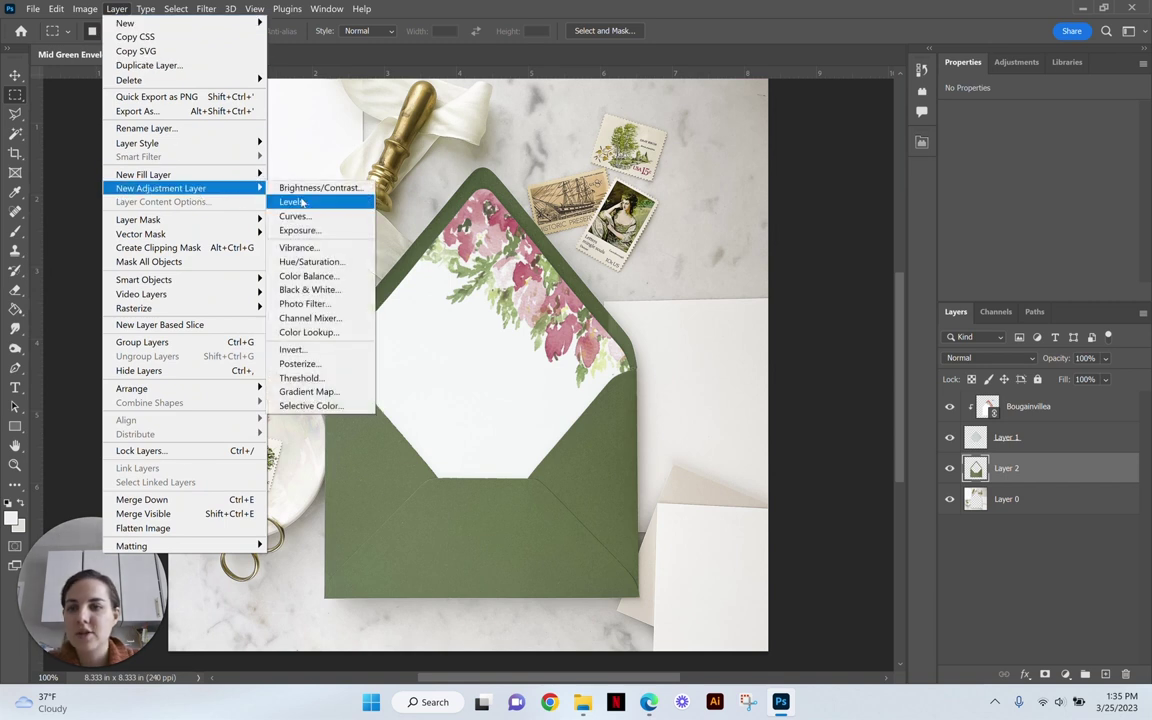
click(310, 261)
click(463, 225)
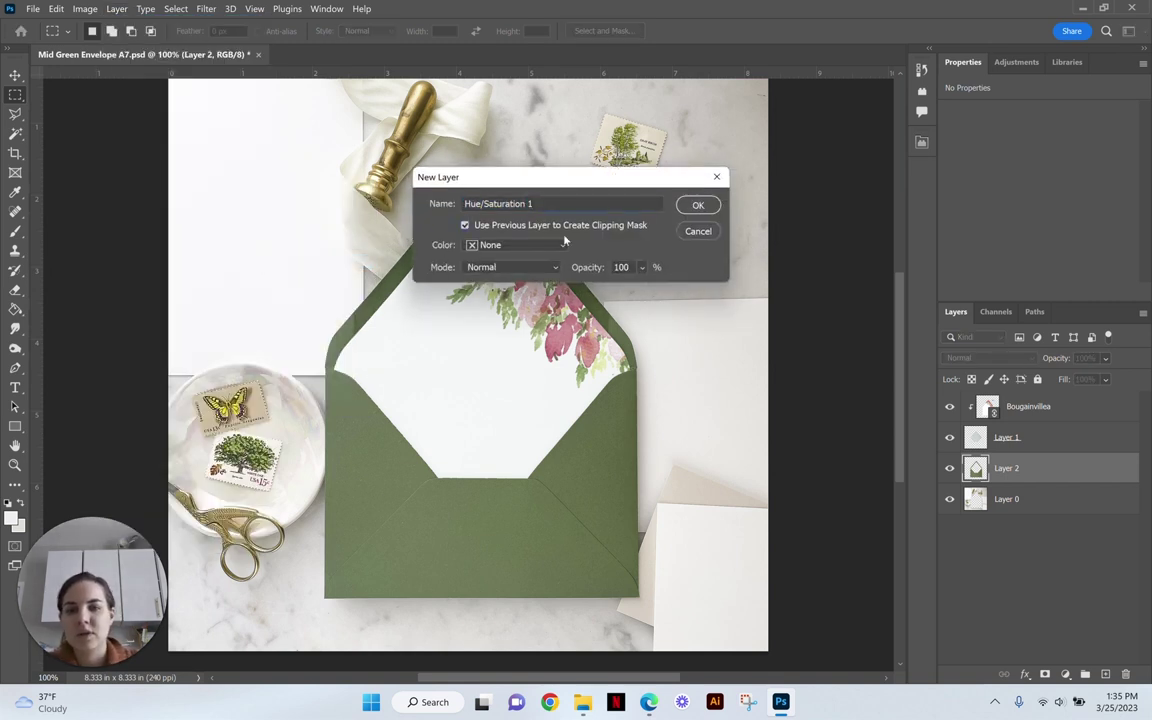
click(698, 204)
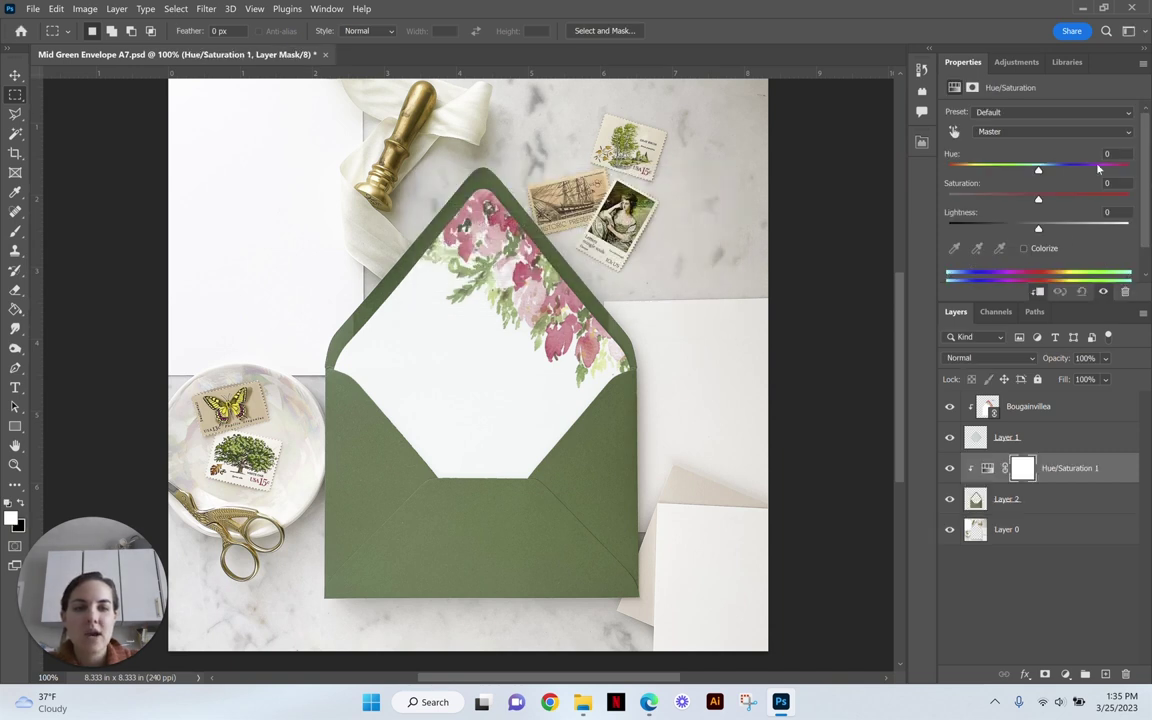
Try Colorize, which turns the envelope purple, then turn it off to keep it green.
scroll(1065, 245, down, 1)
click(1024, 218)
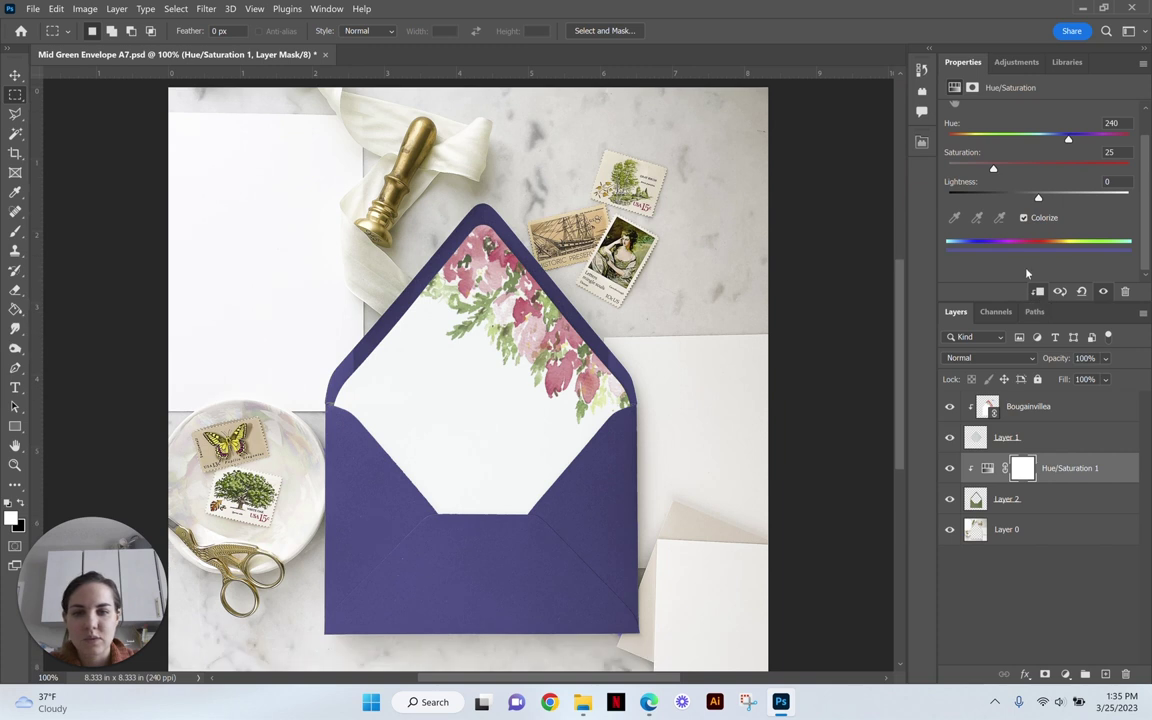
click(1023, 218)
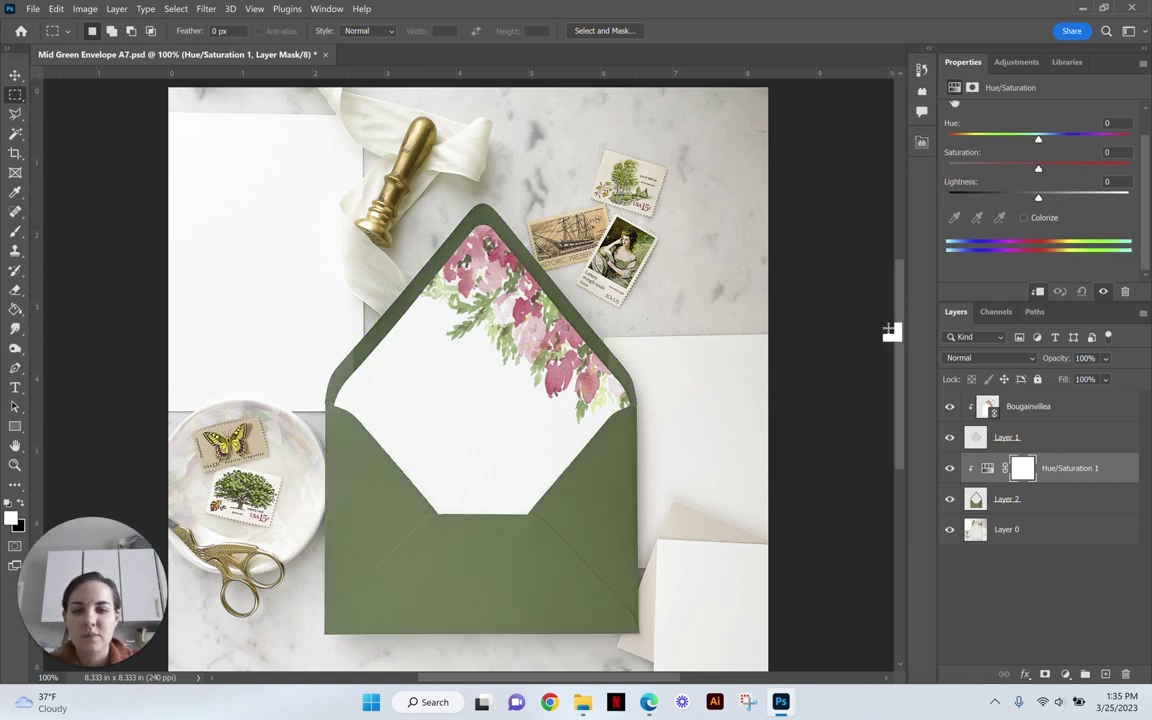
scroll(1050, 136, up, 2)
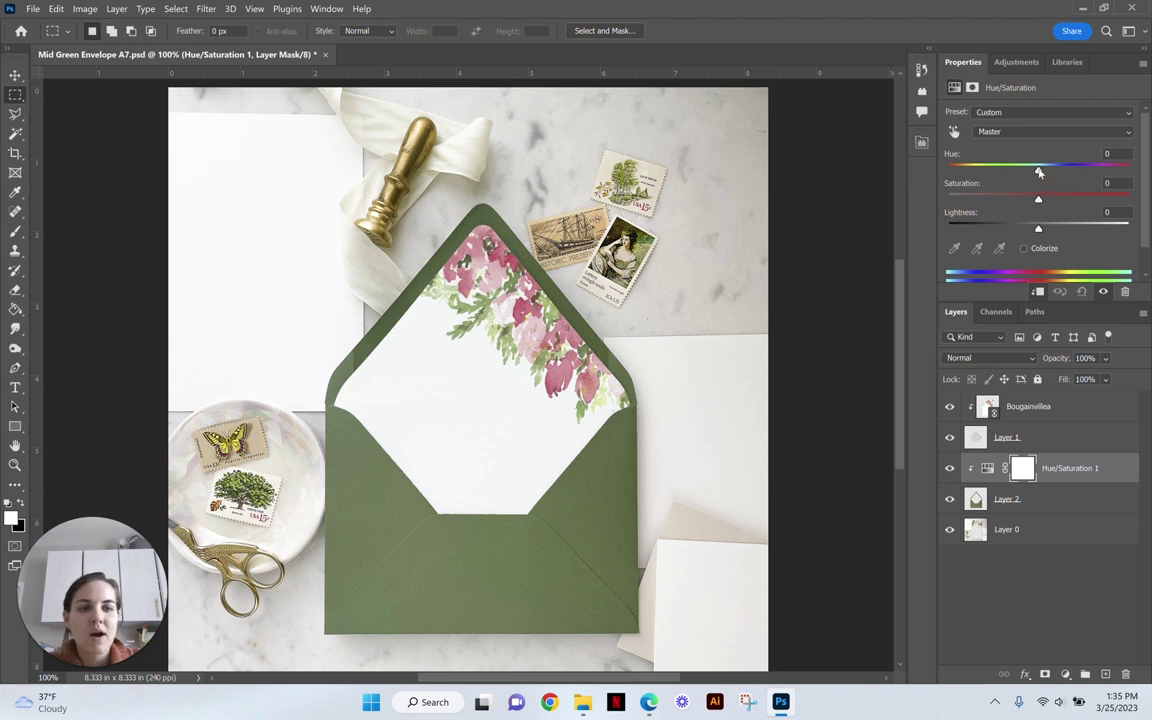
Set Hue to -149, Saturation +15 and Lightness +1 so the envelope becomes plum purple.
drag(1039, 172, 990, 173)
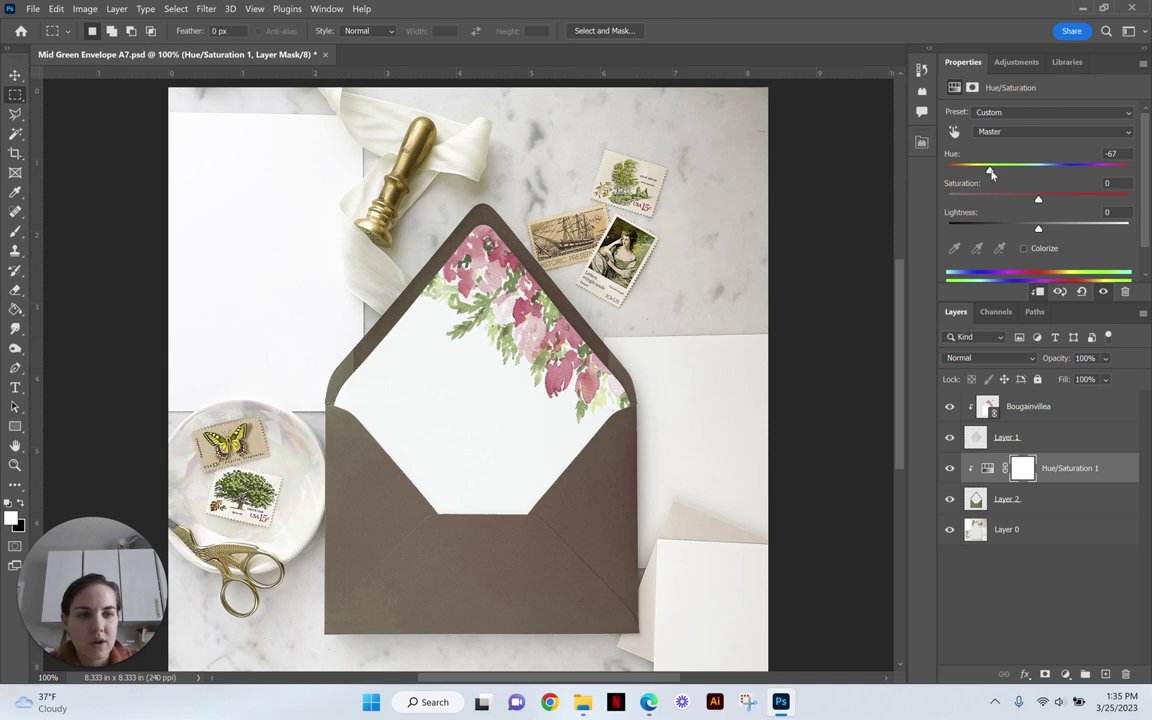
drag(989, 170, 1039, 229)
drag(1003, 170, 961, 174)
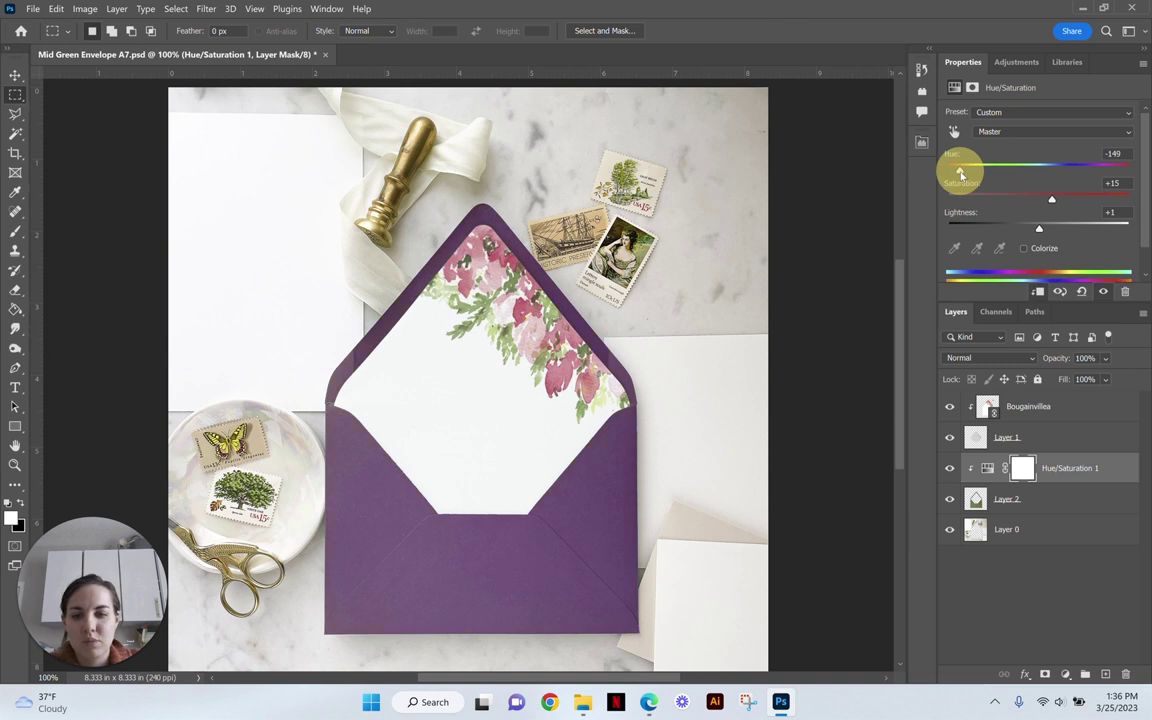
Colorize the envelope at Hue 0, Saturation 52, Lightness +44 for a dusty rose pink.
click(1023, 248)
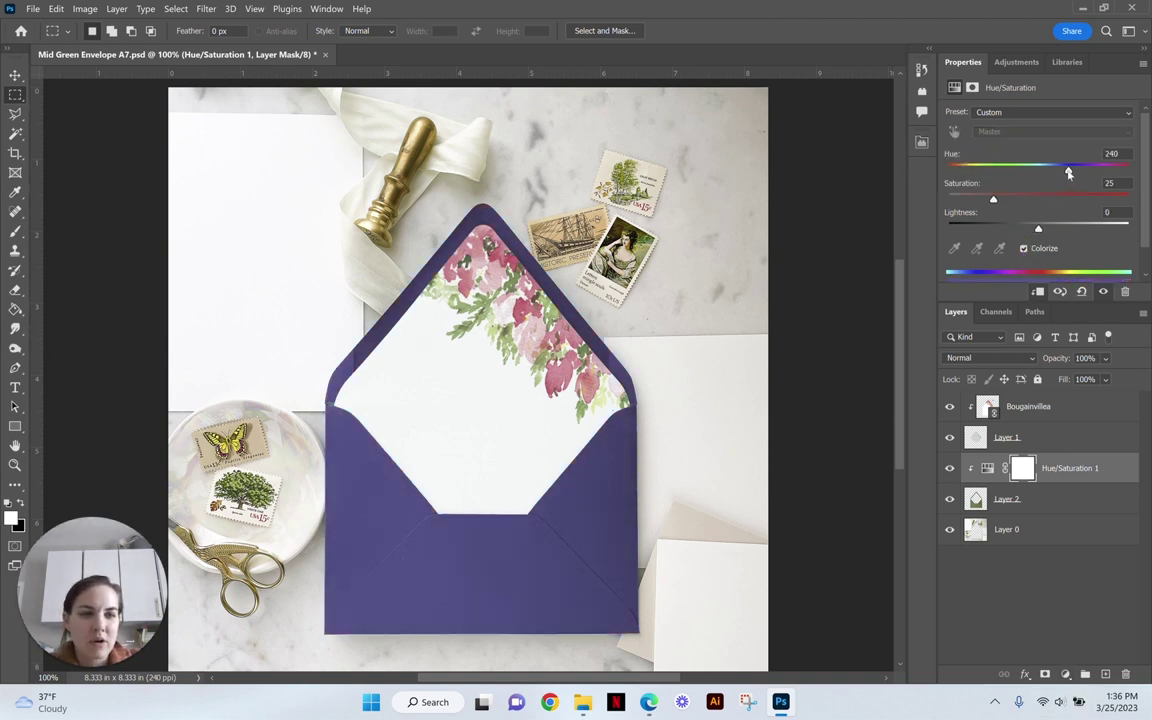
drag(1069, 173, 921, 173)
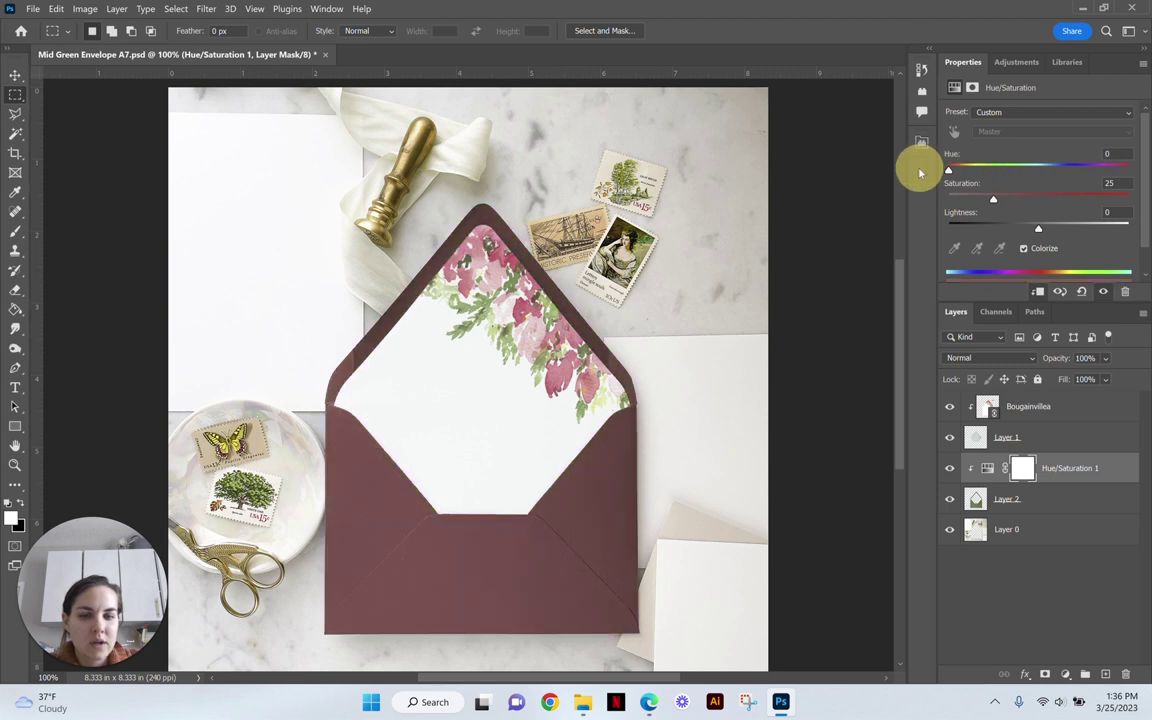
drag(995, 203, 1095, 215)
drag(1136, 220, 1079, 232)
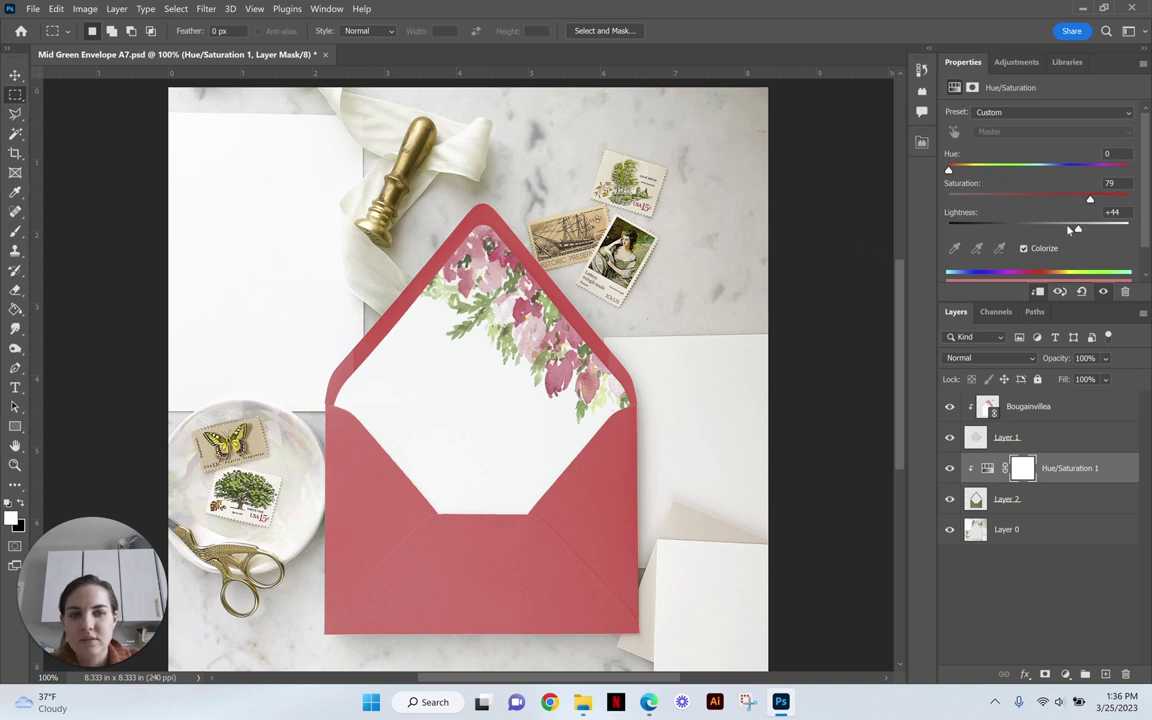
drag(1090, 199, 1043, 205)
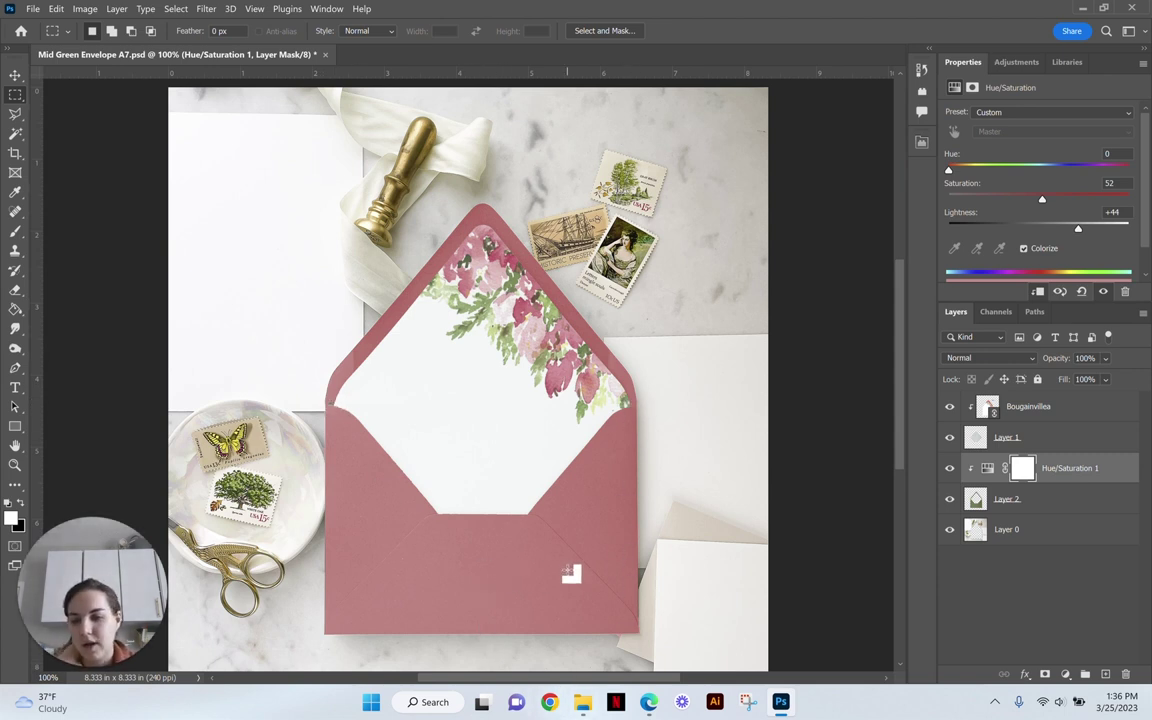
click(15, 75)
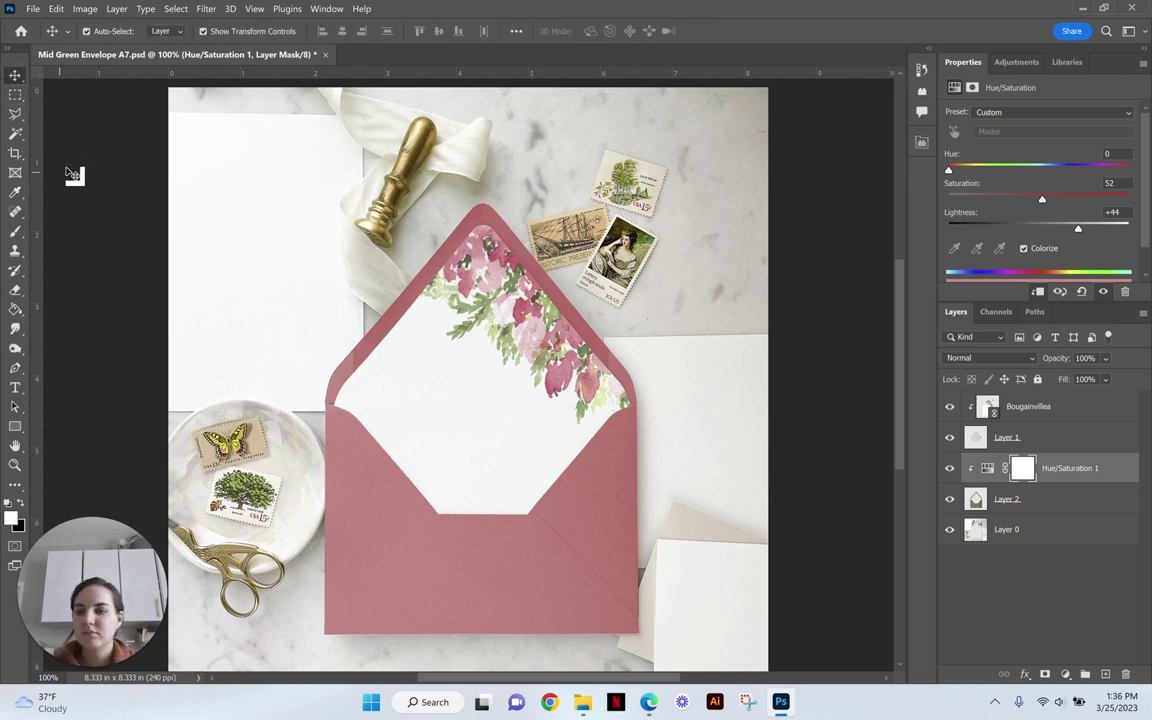
Hide Hue/Saturation 1, try a magenta Paint Bucket fill on the envelope body, then undo it.
click(812, 402)
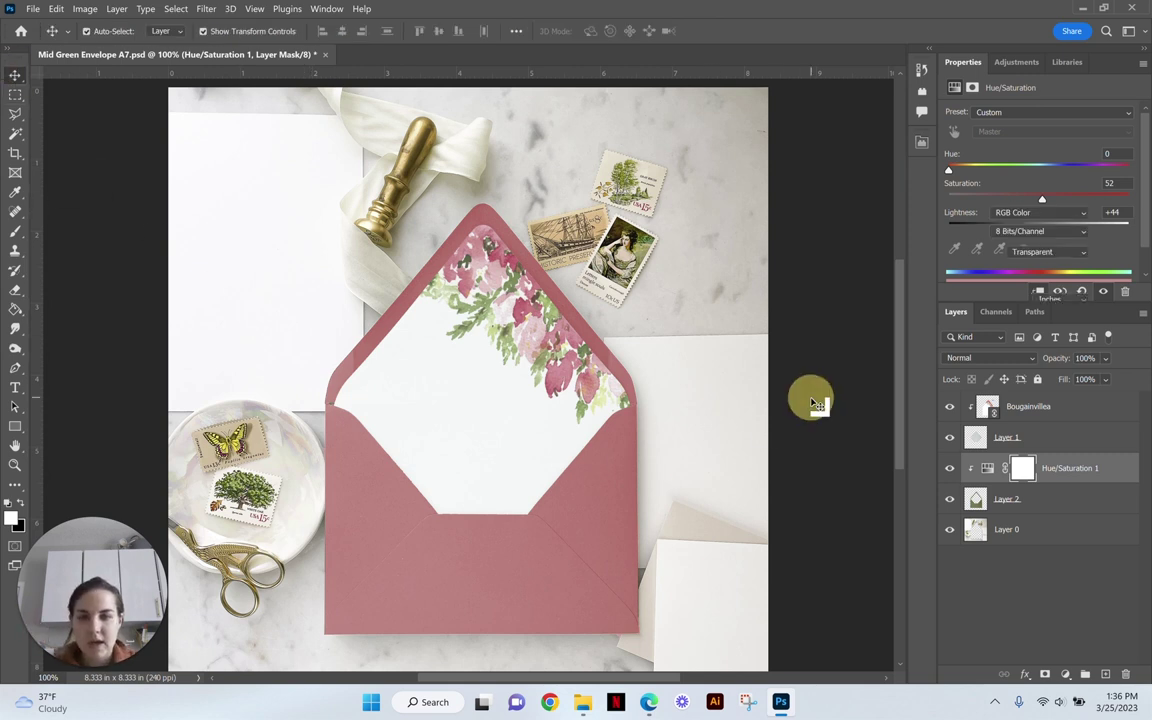
click(951, 470)
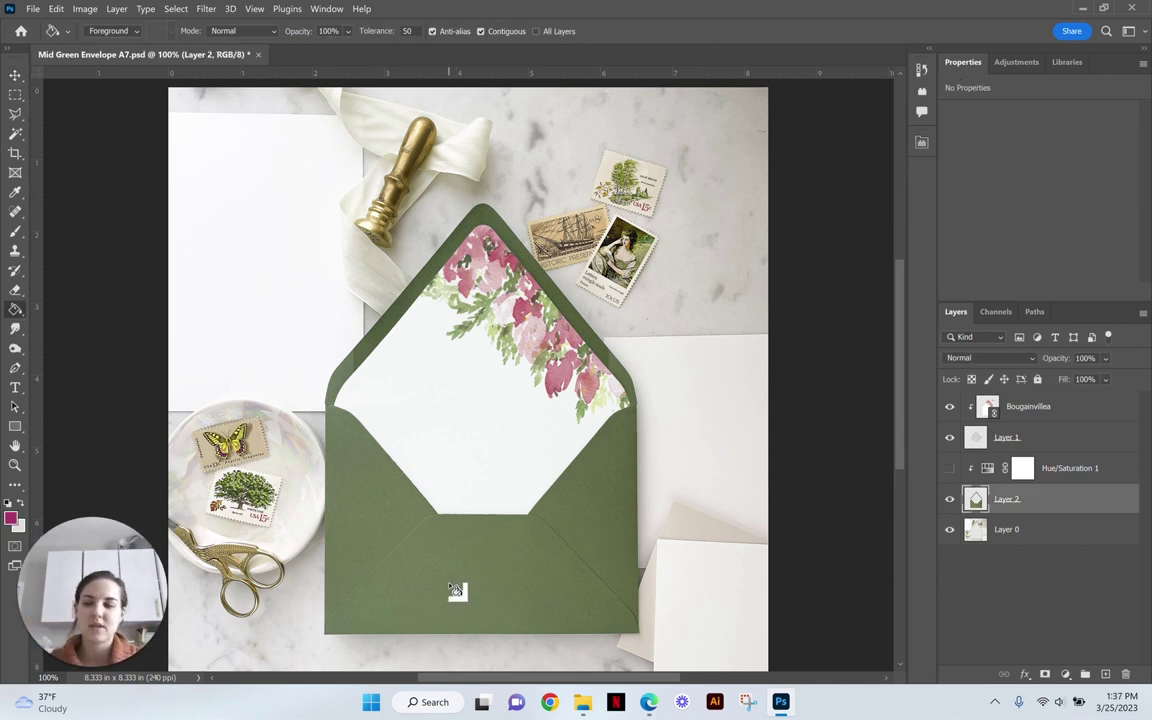
click(12, 518)
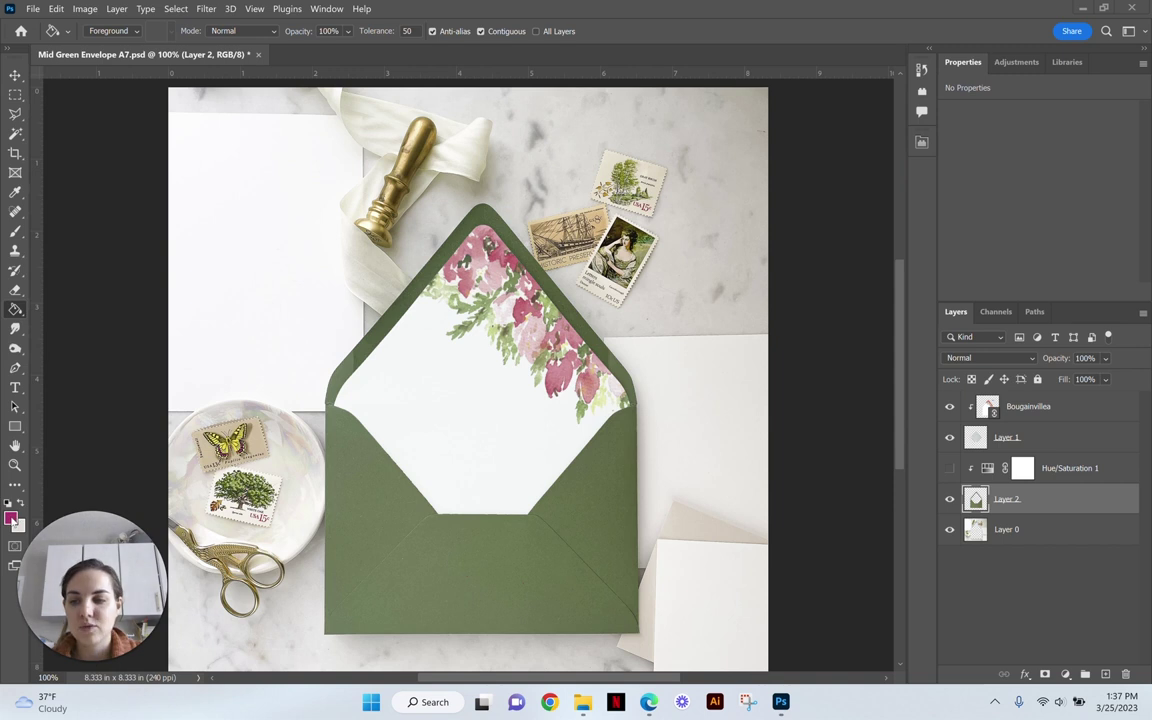
click(15, 310)
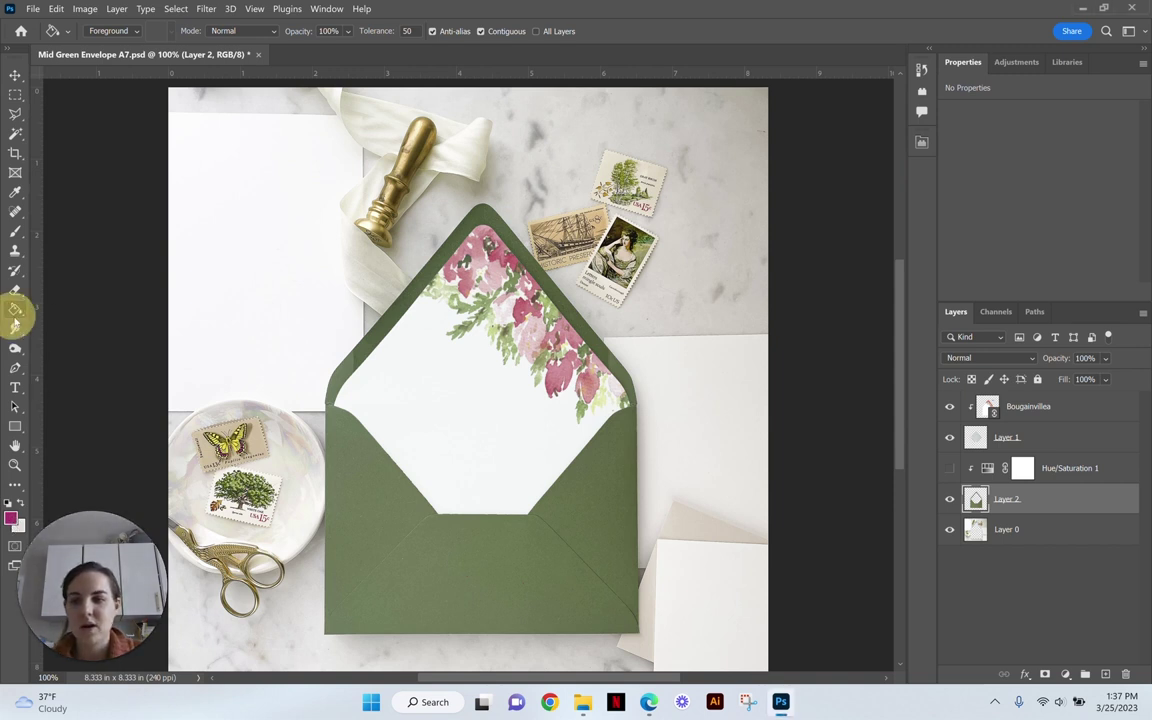
click(338, 484)
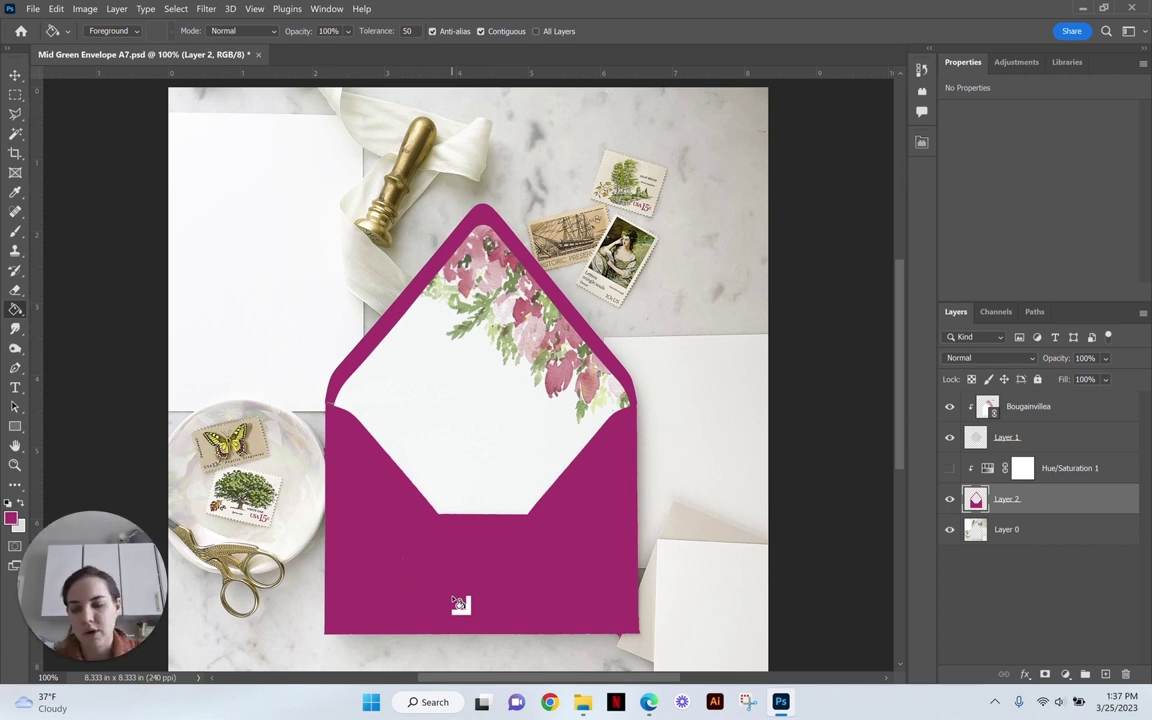
key(ctrl+z)
key(ctrl+z)
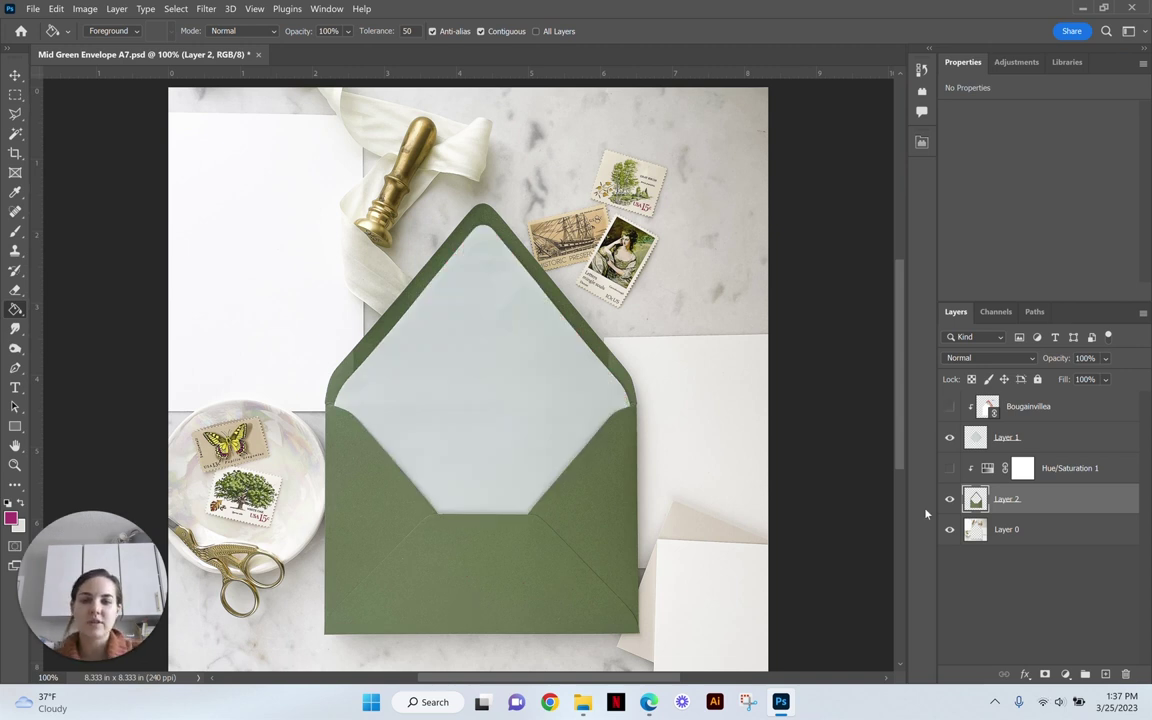
Toggle Layer 1 off and on, then make the Bougainvillea liner layer visible again.
click(949, 437)
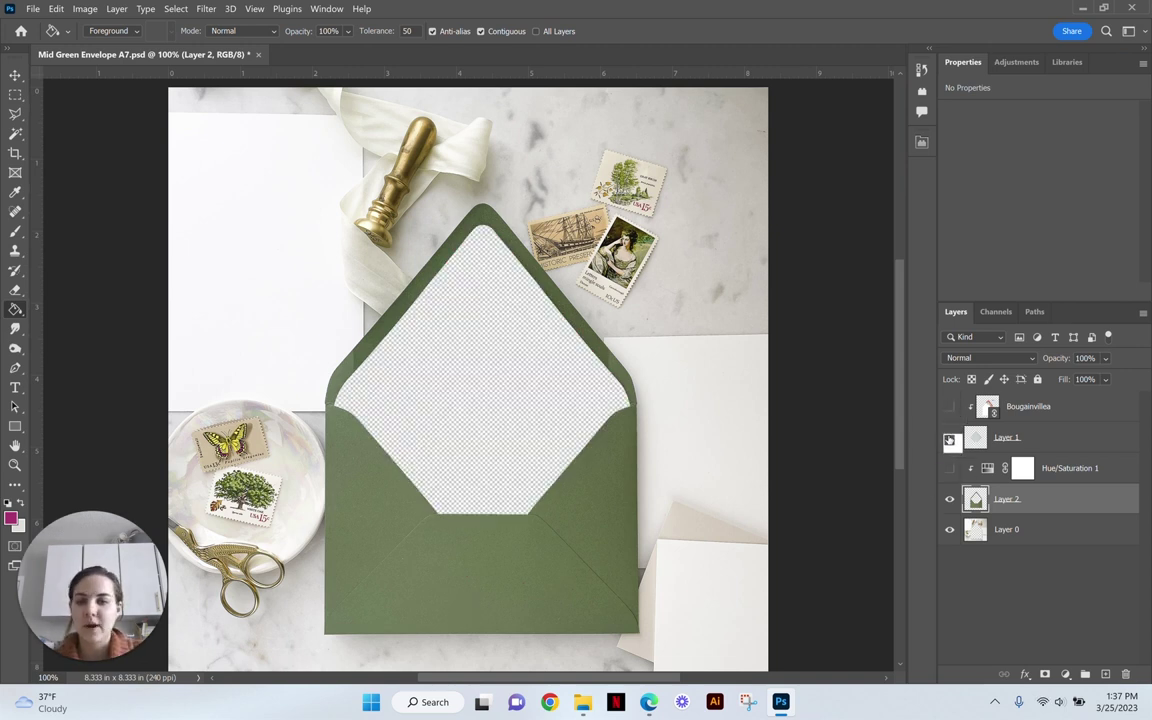
click(949, 437)
click(949, 406)
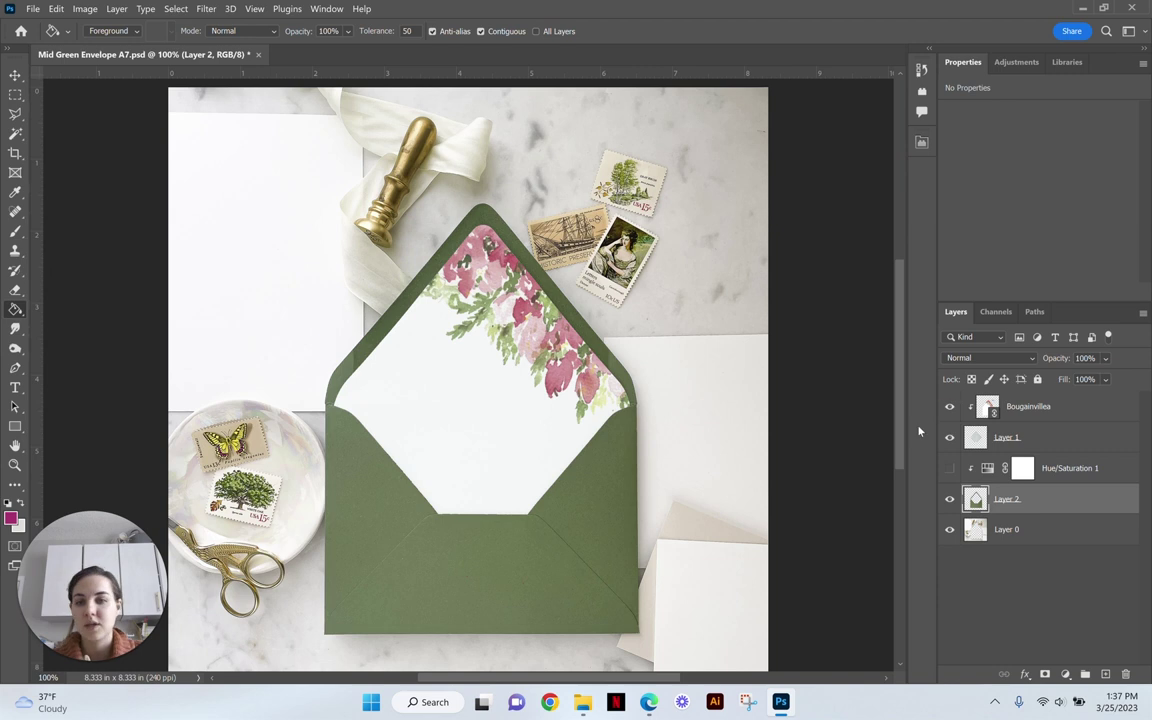